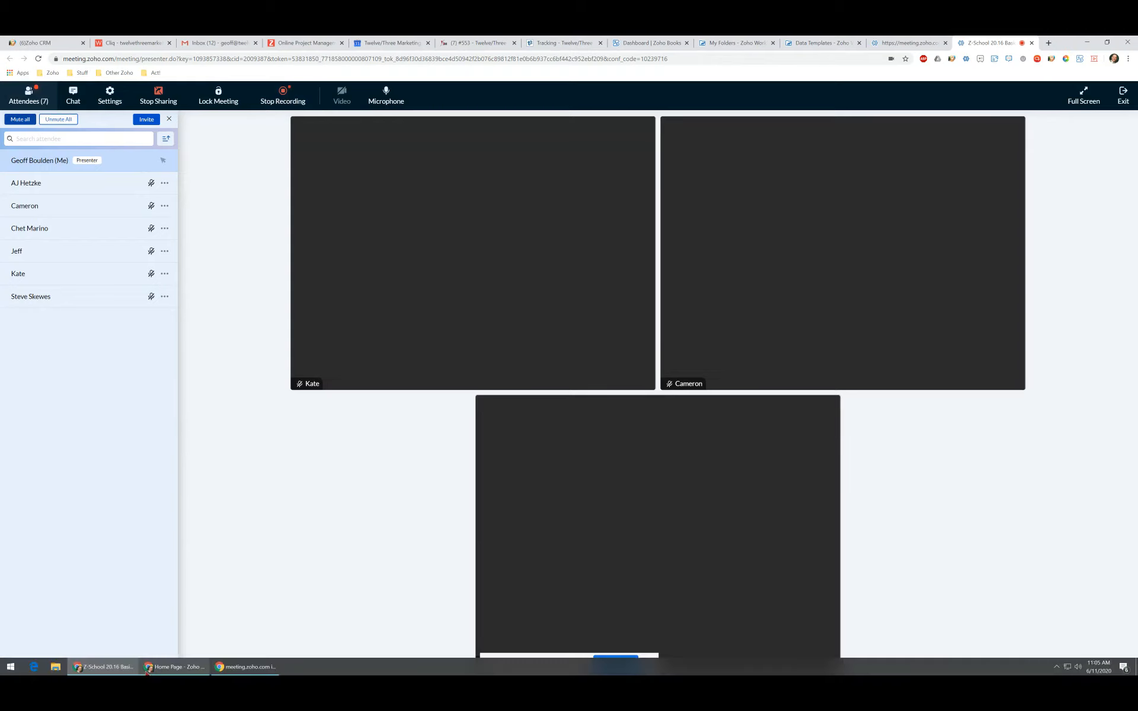
Switch to the Zoho CRM Home dashboard showing top lead sources and the 73-lead funnel.
{"action": "mouse_move", "coordinate": [178, 667]}
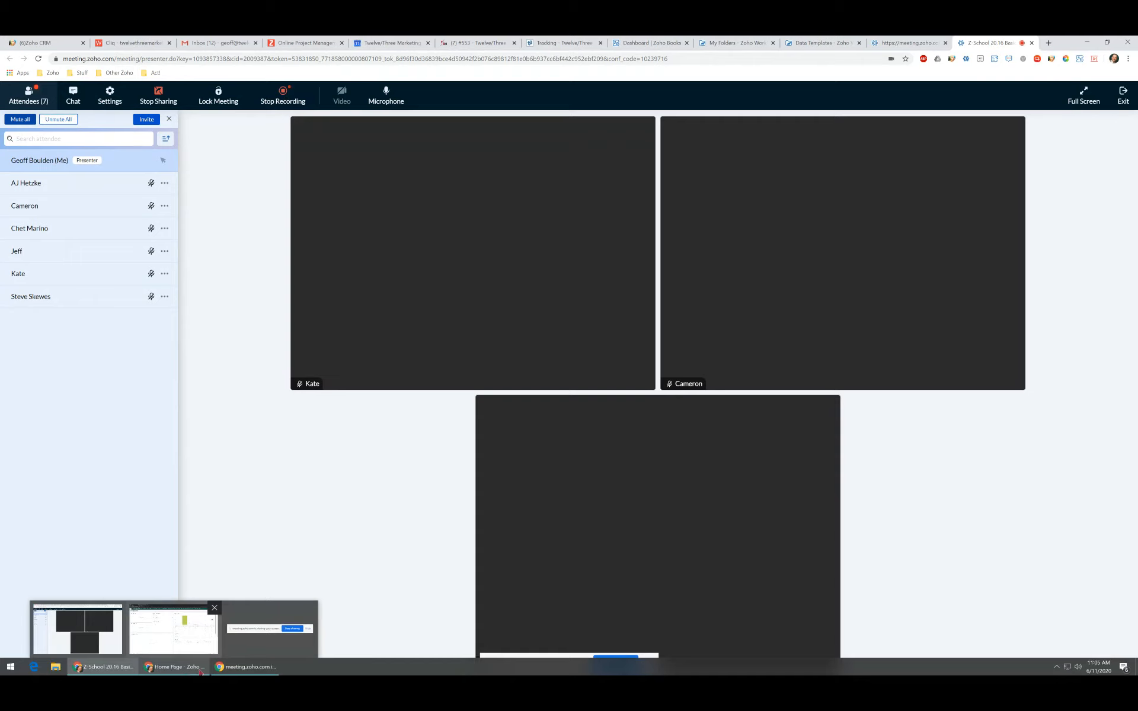
{"action": "left_click", "coordinate": [174, 628]}
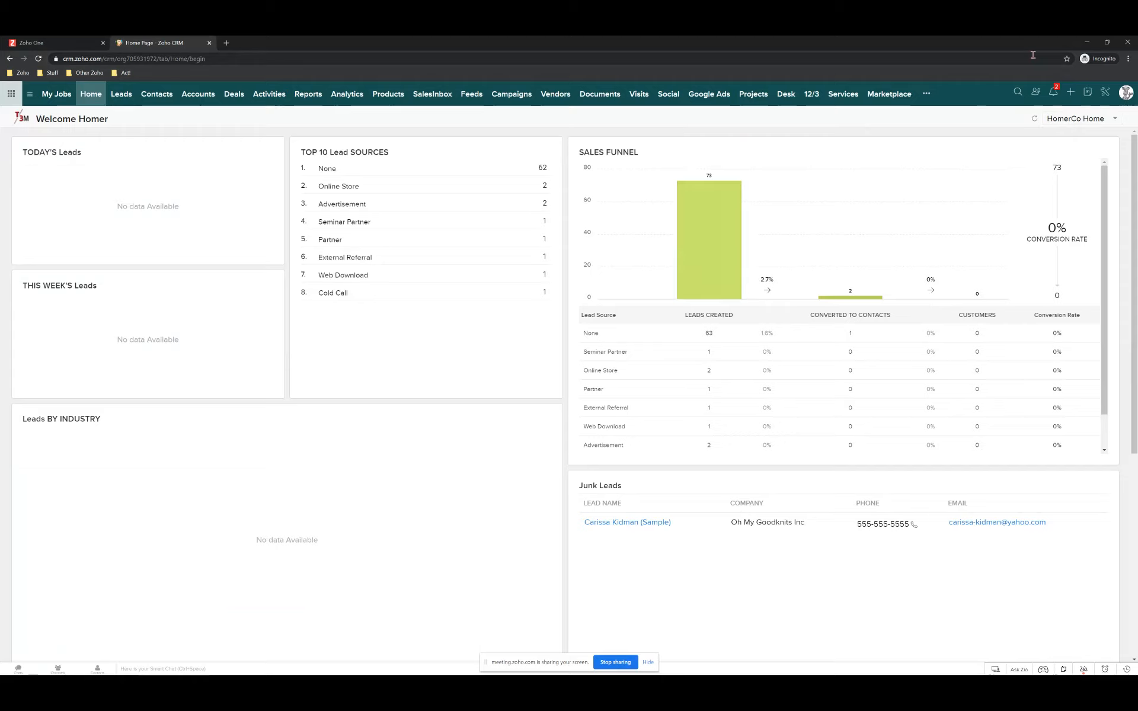
Go to Setup's Workflow Rules list and open the Contacts Change_Workdrive_Folder_Name rule.
{"action": "left_click", "coordinate": [1106, 94]}
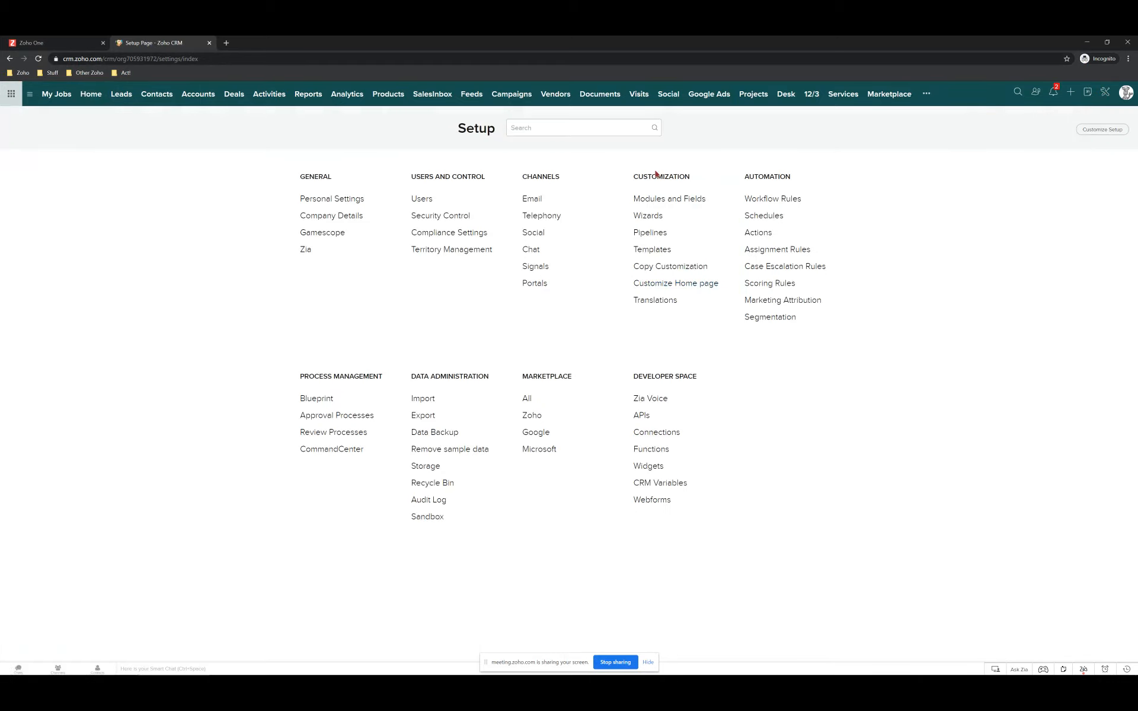
{"action": "left_click", "coordinate": [770, 202]}
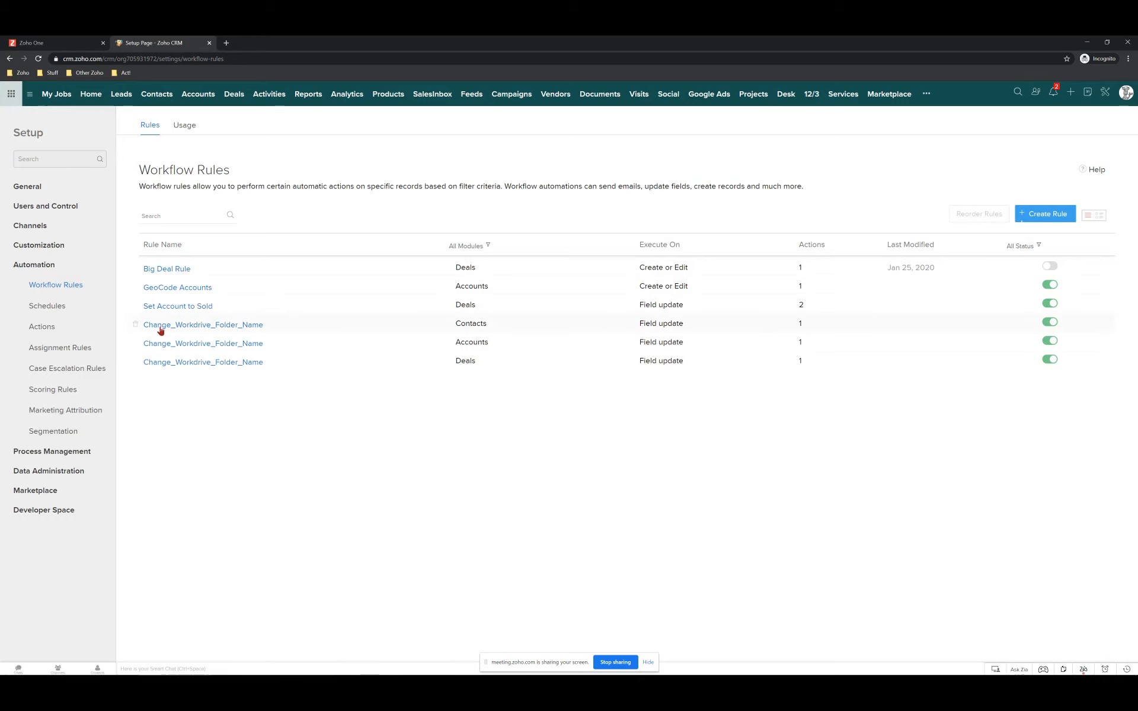
{"action": "mouse_move", "coordinate": [146, 329]}
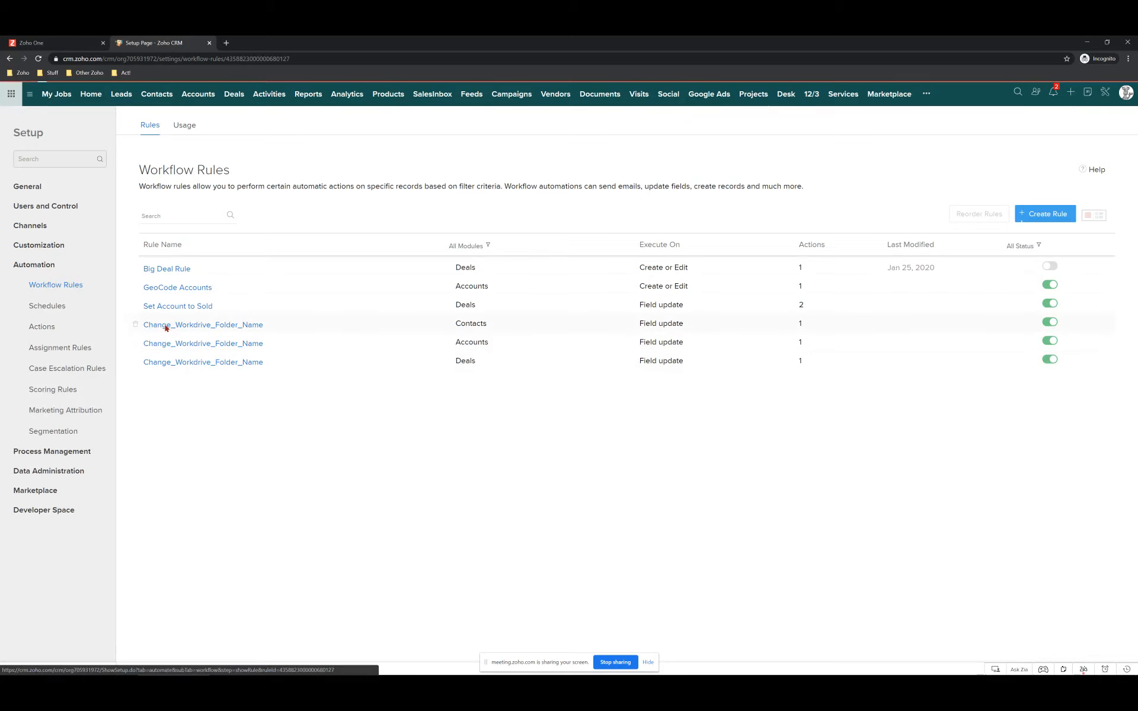
{"action": "left_click", "coordinate": [163, 323]}
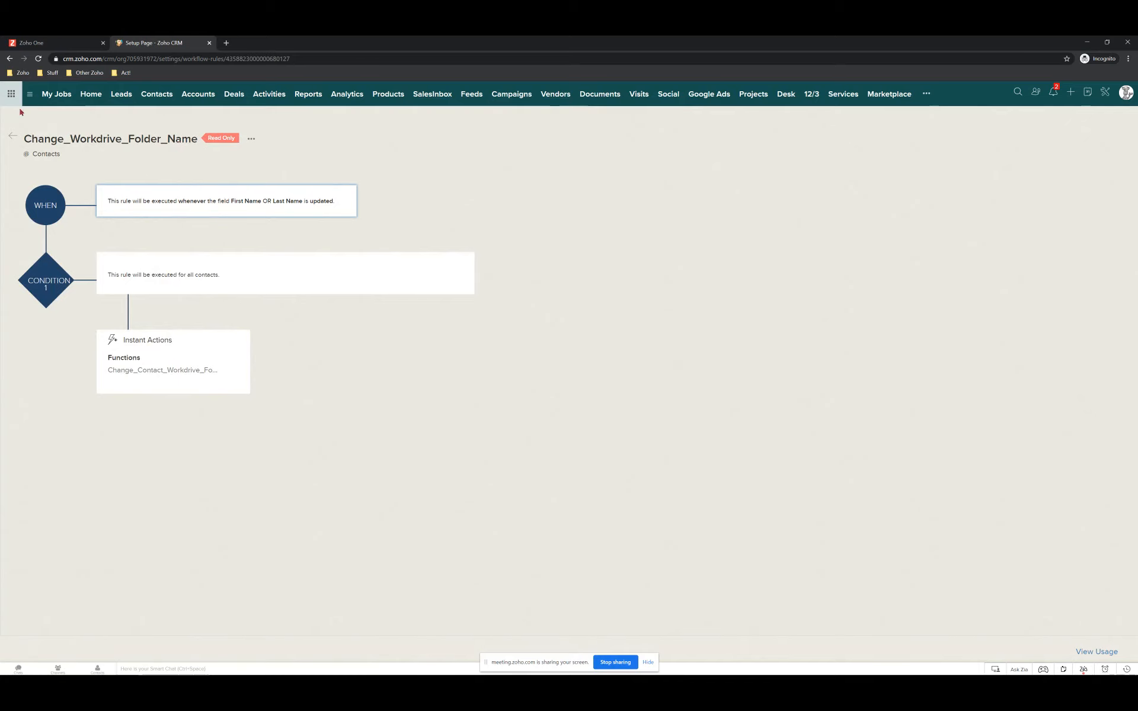
Select the Change_Contact_Workdrive function name under Instant Actions, then return to the Workflow Rules list.
{"action": "double_click", "coordinate": [128, 371]}
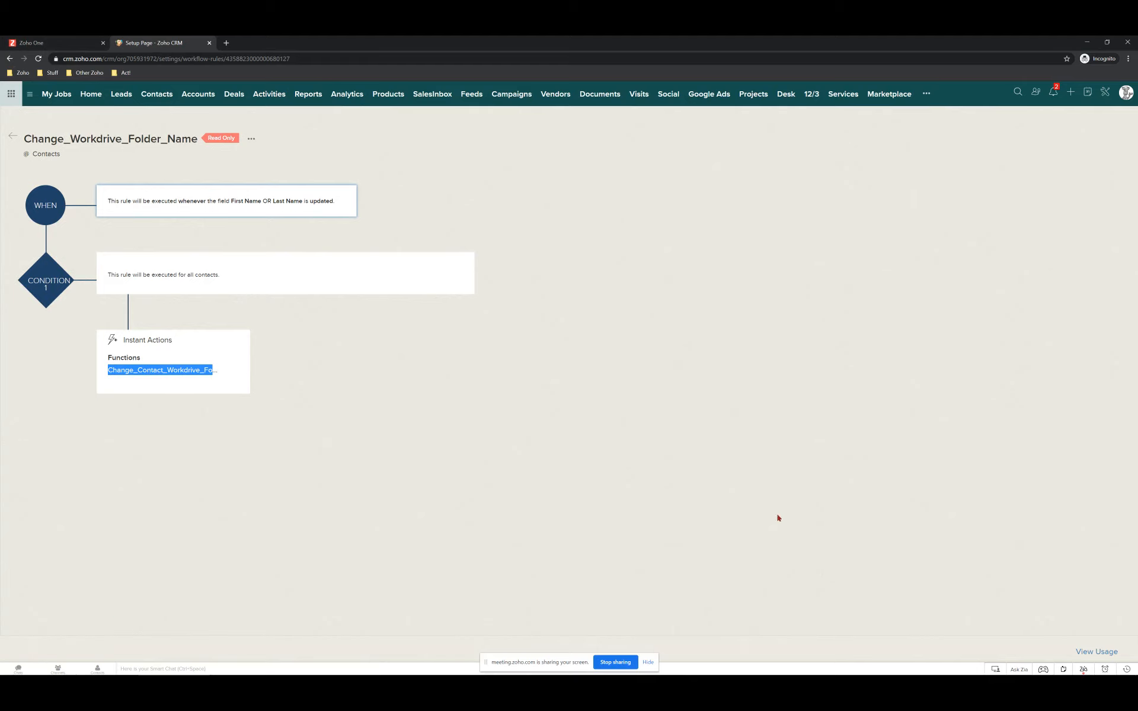
{"action": "left_click", "coordinate": [13, 137]}
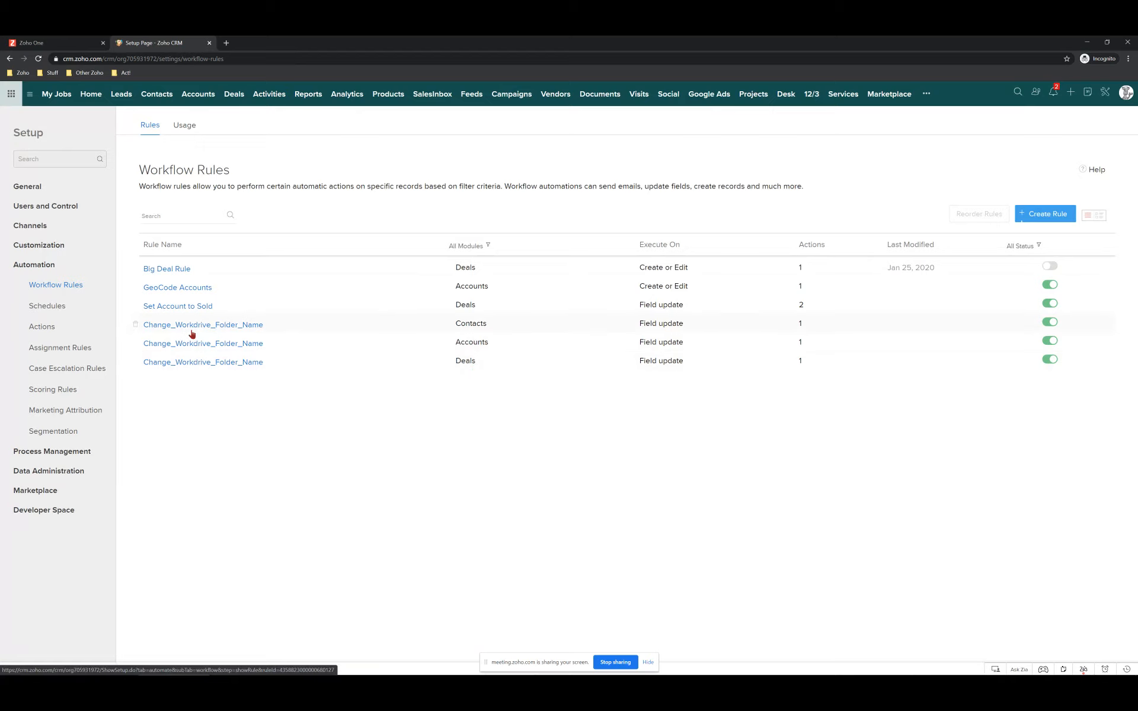
Activate Big Deal Rule, deactivate it again, and open its detail page.
{"action": "mouse_move", "coordinate": [192, 334]}
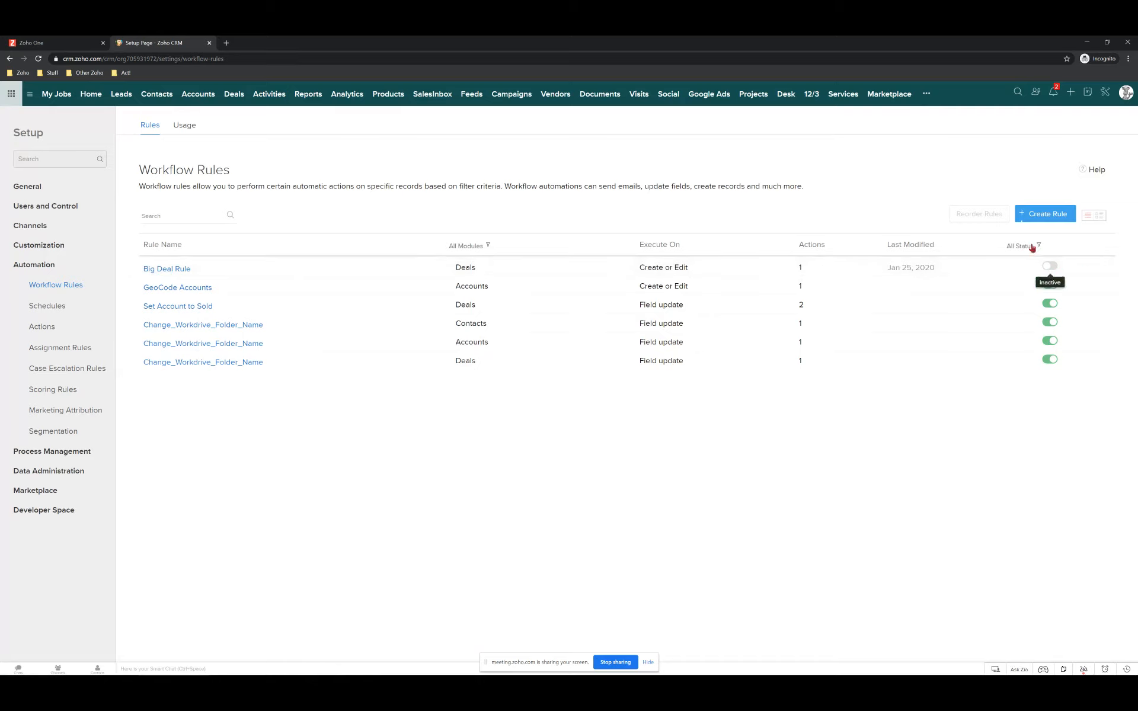
{"action": "left_click", "coordinate": [1053, 267]}
{"action": "left_click", "coordinate": [1047, 267]}
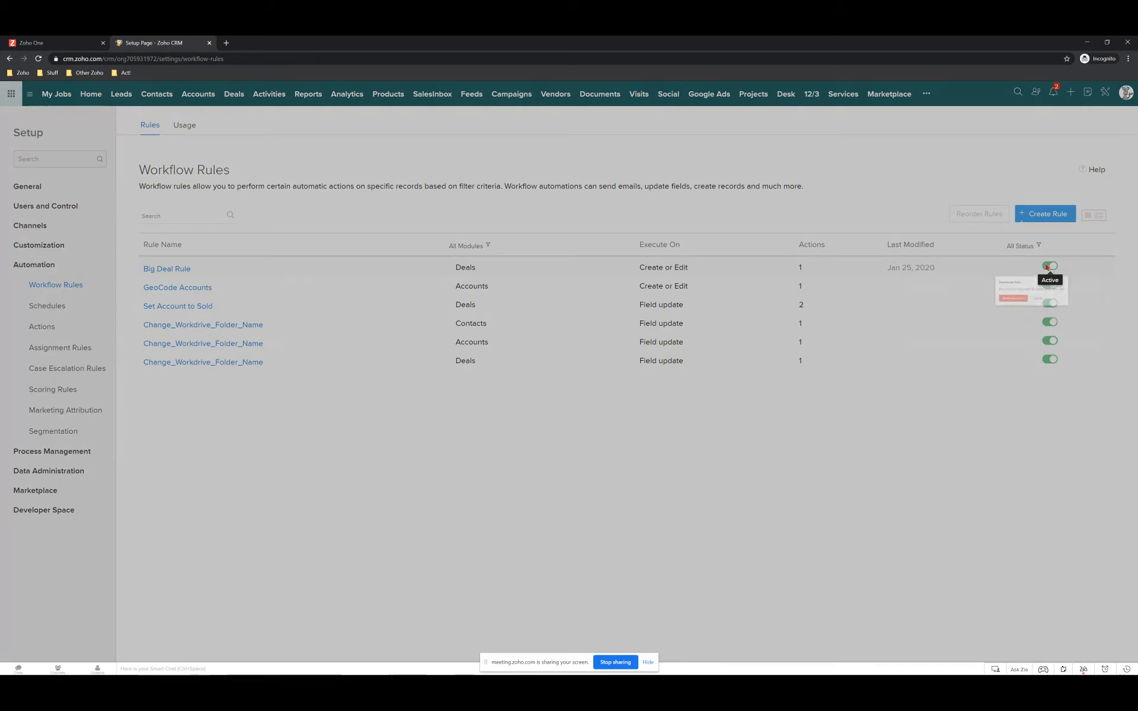
{"action": "left_click", "coordinate": [953, 330]}
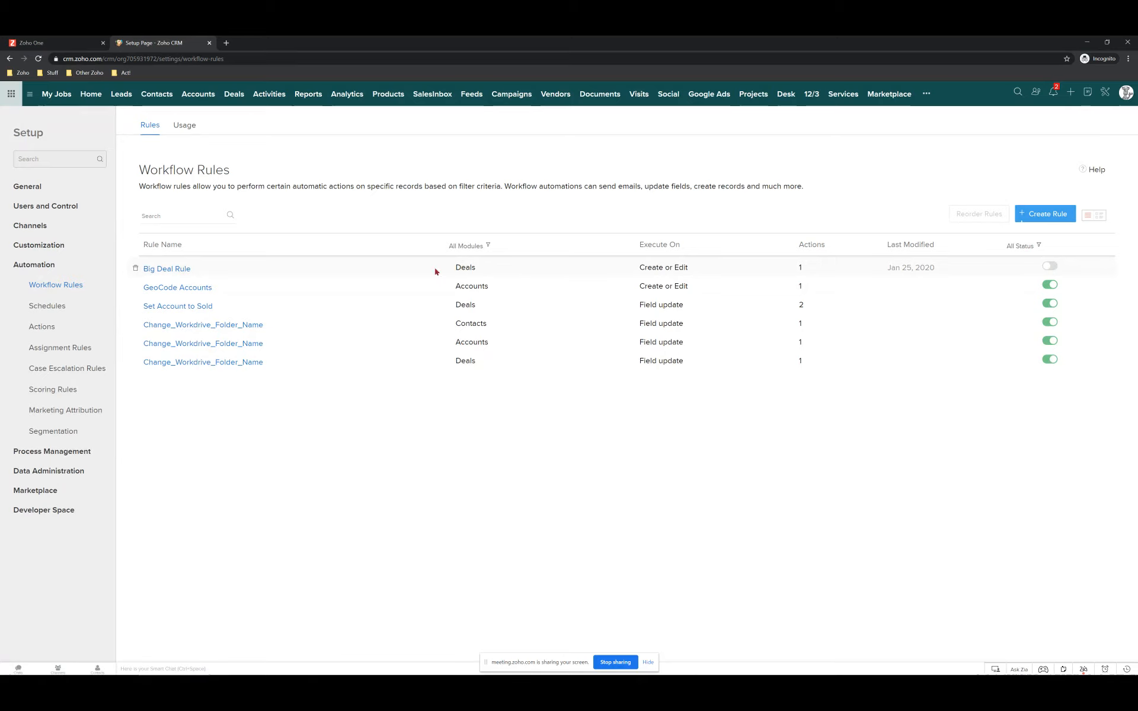
{"action": "left_click", "coordinate": [163, 271]}
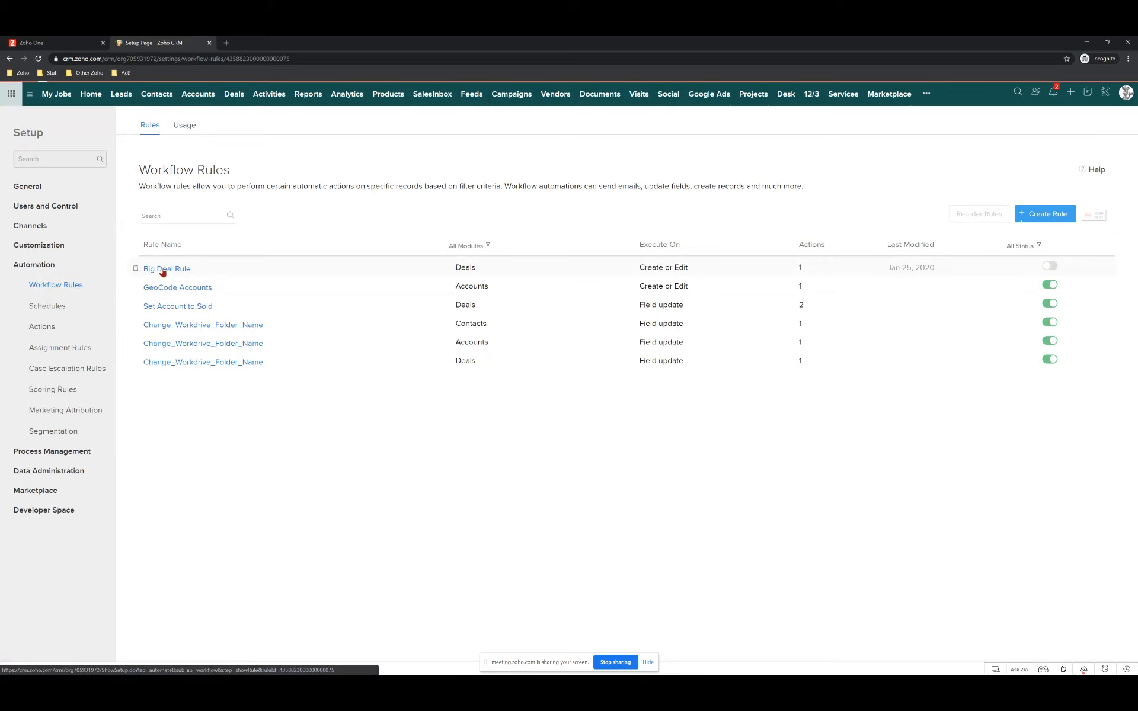
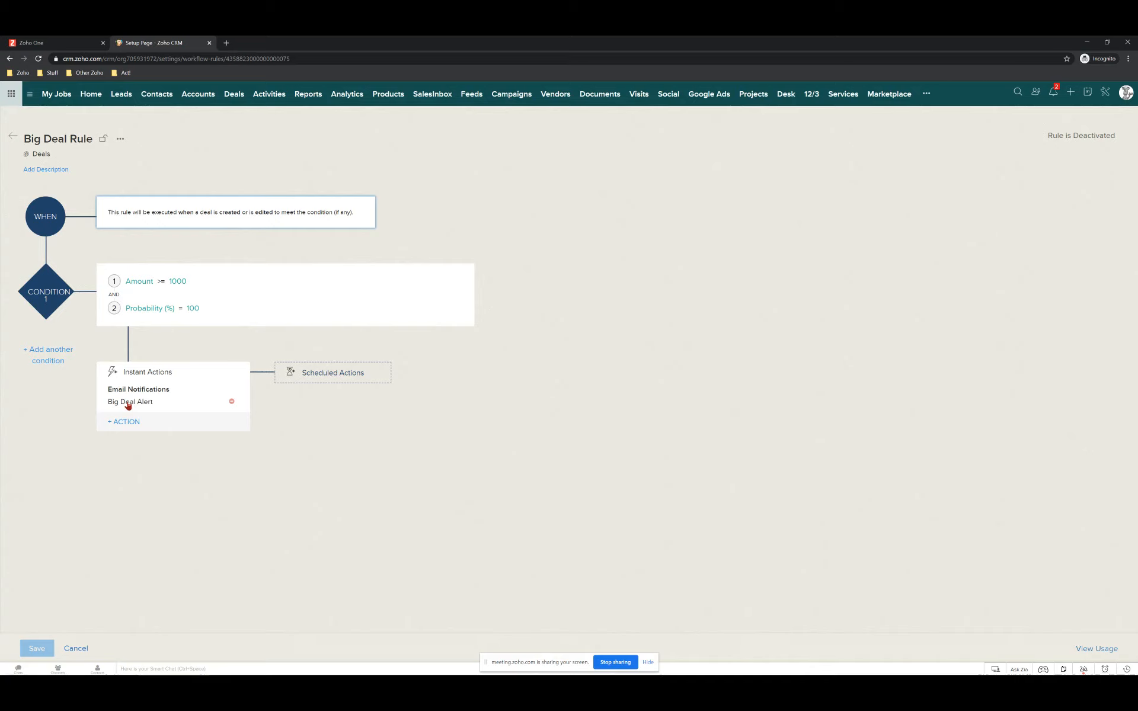
{"action": "left_click", "coordinate": [128, 403]}
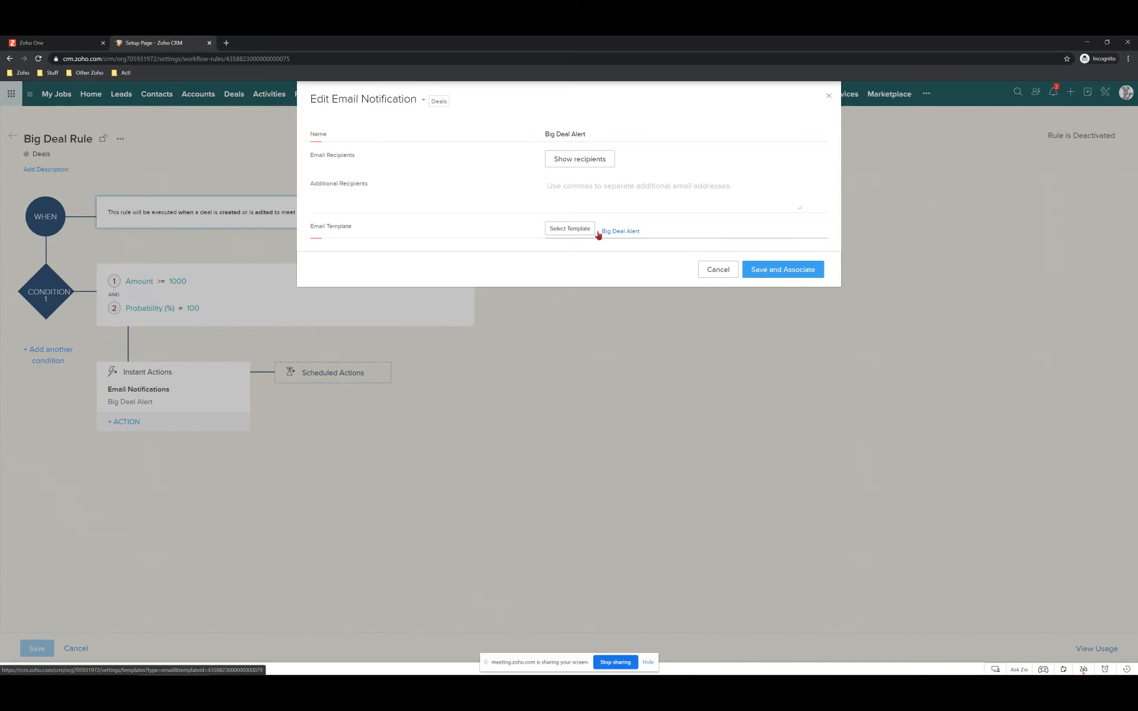
{"action": "left_click", "coordinate": [575, 160]}
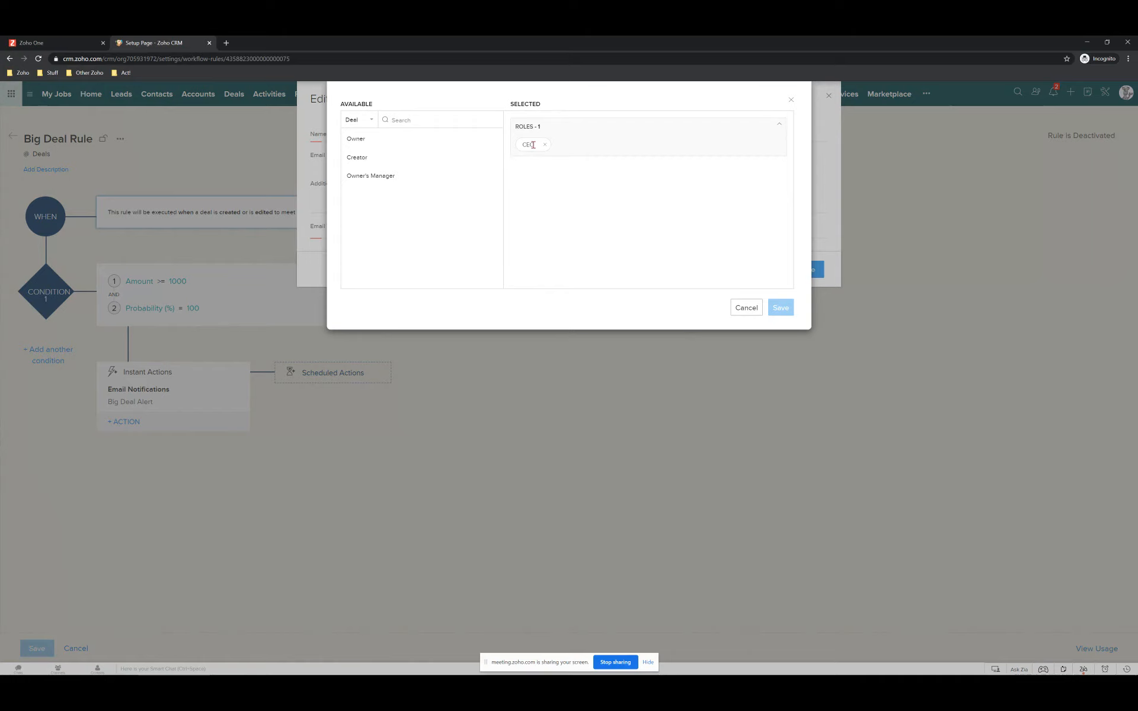
{"action": "left_click", "coordinate": [745, 307]}
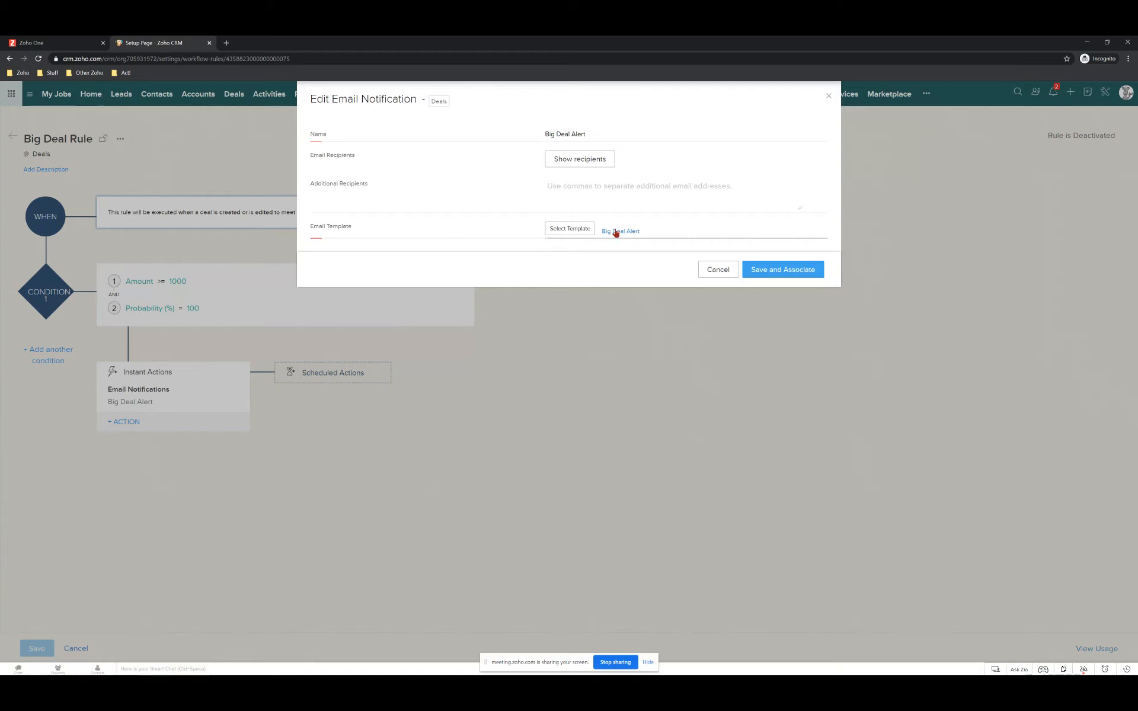
{"action": "left_click", "coordinate": [617, 231]}
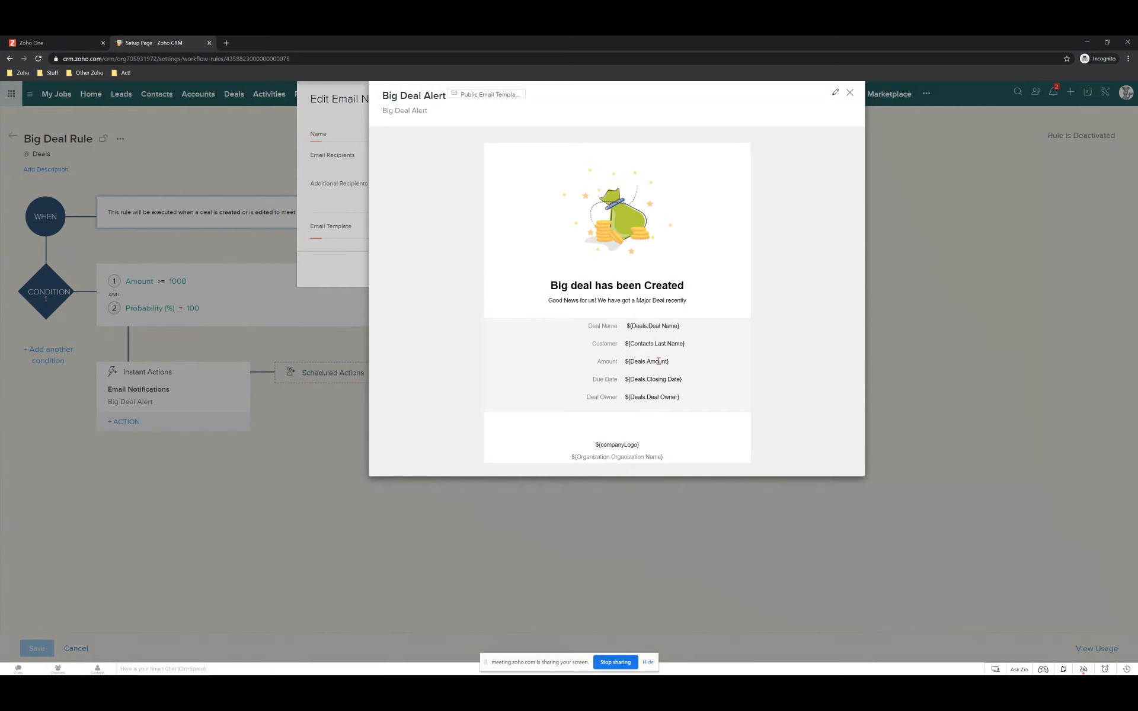
{"action": "left_click", "coordinate": [849, 94]}
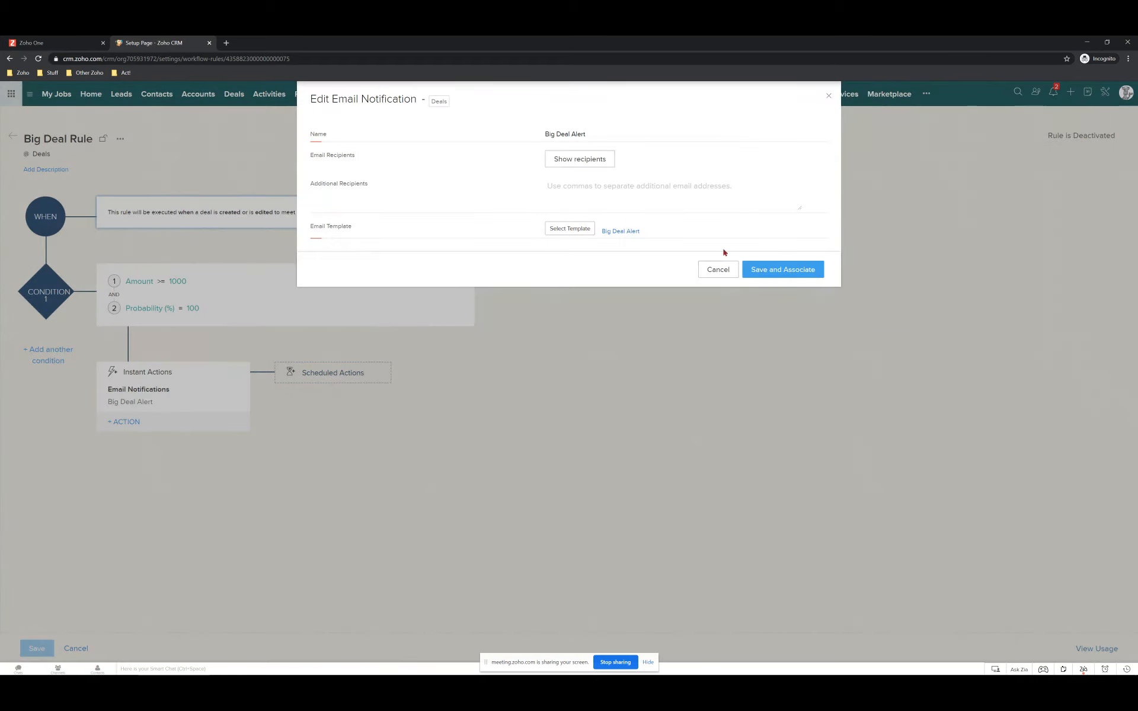
{"action": "left_click", "coordinate": [716, 270]}
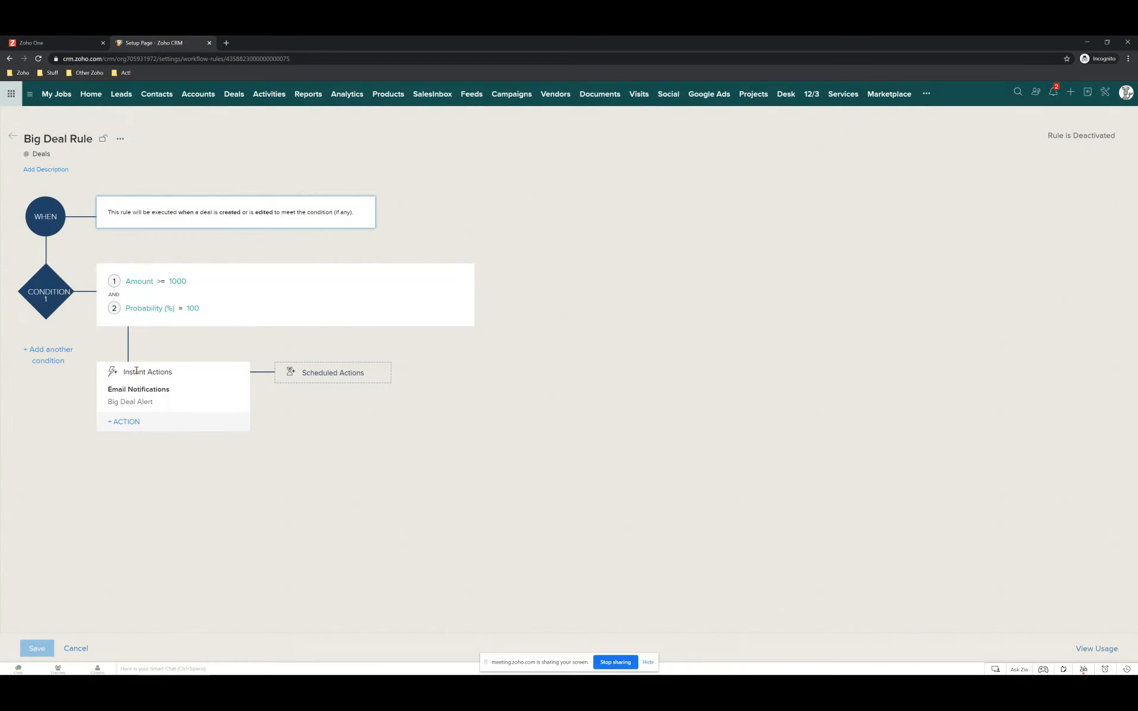
Show the action types that can be added under Big Deal Rule's Instant Actions.
{"action": "left_click", "coordinate": [126, 422]}
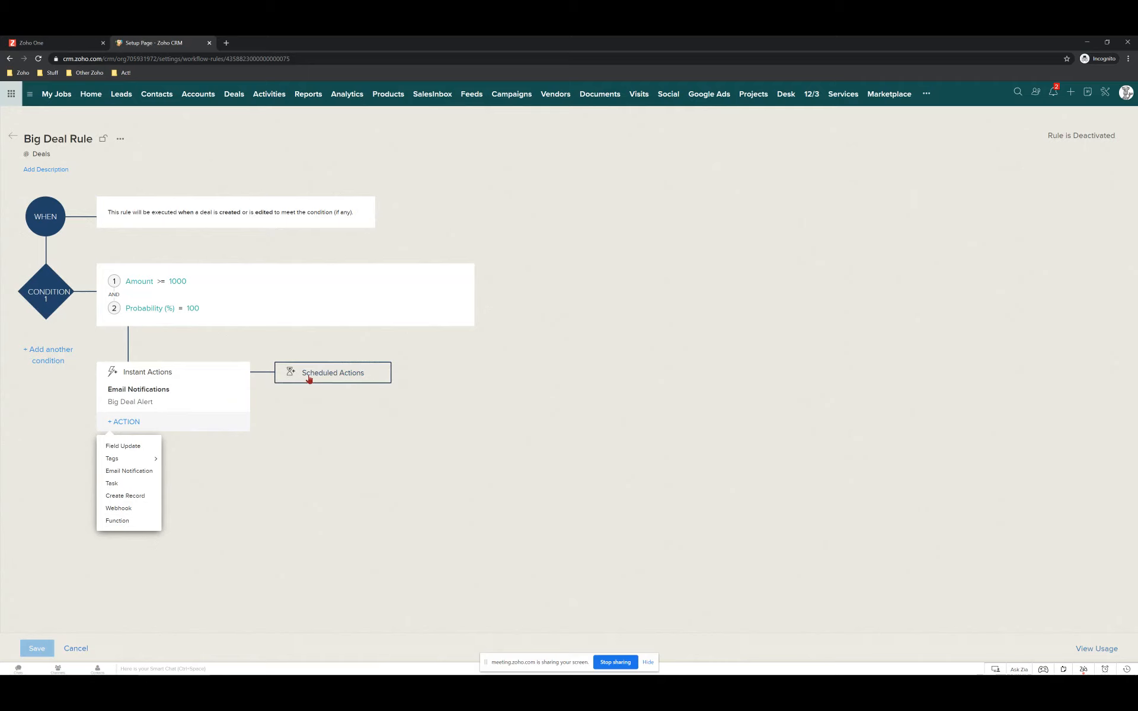
Add a scheduled action that runs 1 day after the rule triggers.
{"action": "left_click", "coordinate": [309, 380]}
{"action": "left_click", "coordinate": [326, 391]}
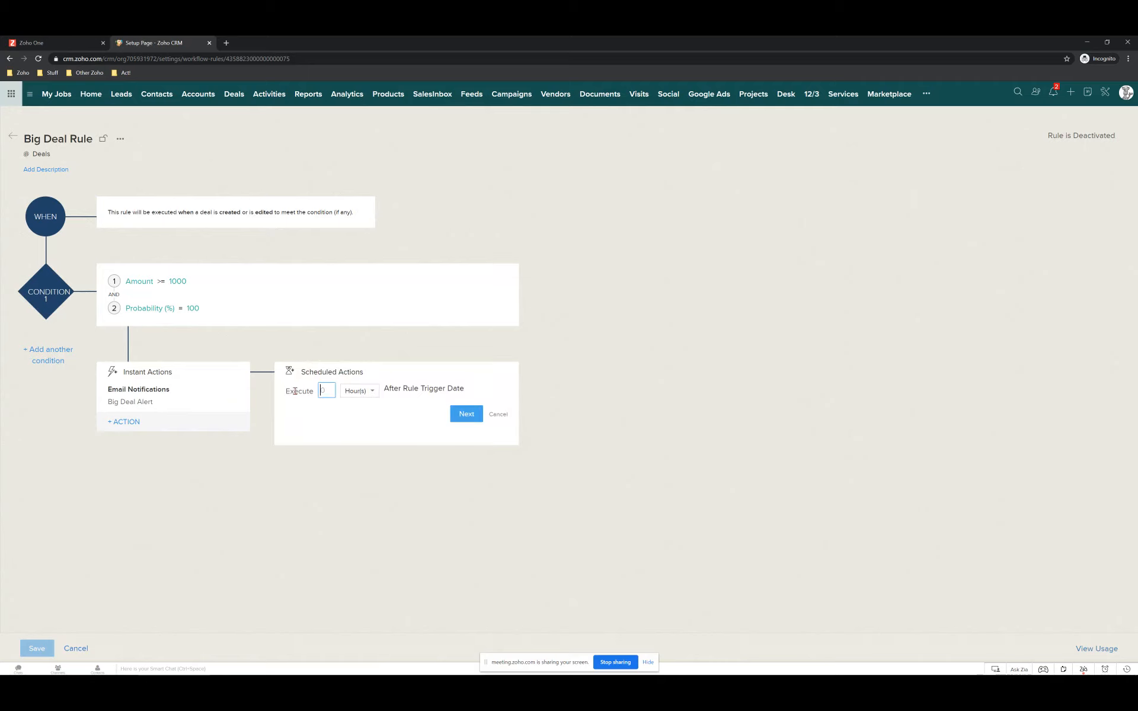
{"action": "type", "text": "1"}
{"action": "left_click", "coordinate": [362, 390]}
{"action": "left_click", "coordinate": [358, 424]}
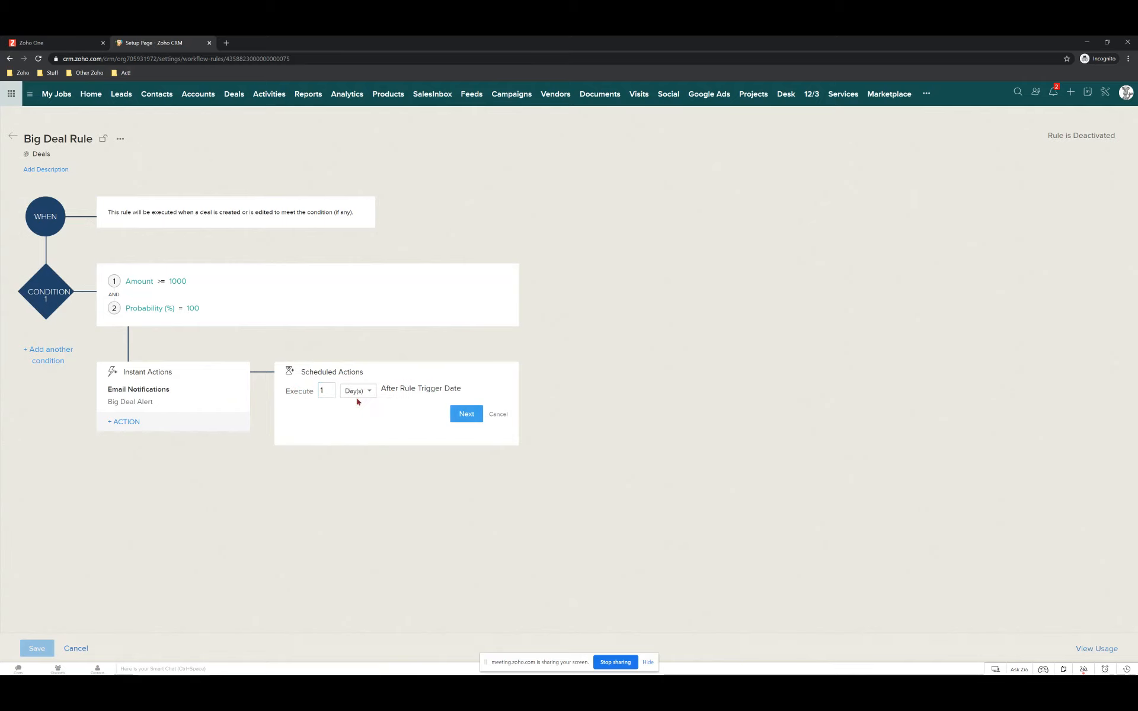
{"action": "left_click", "coordinate": [466, 414]}
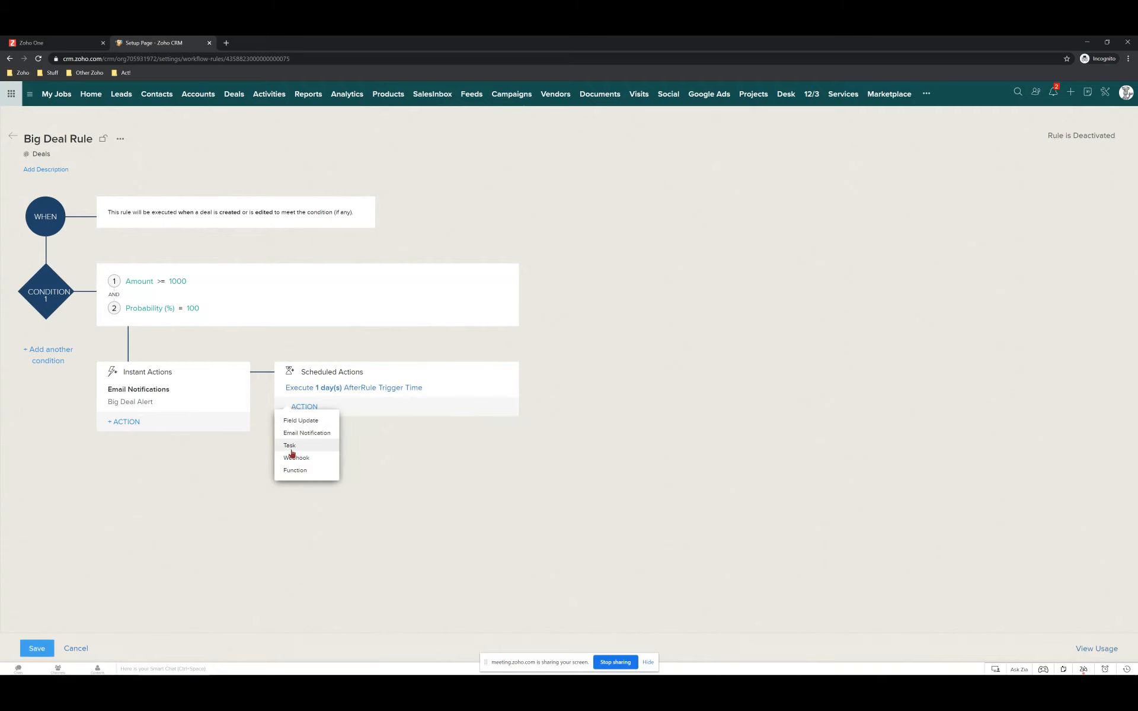
Make Task the scheduled action and browse the Assign Task list.
{"action": "left_click", "coordinate": [291, 448]}
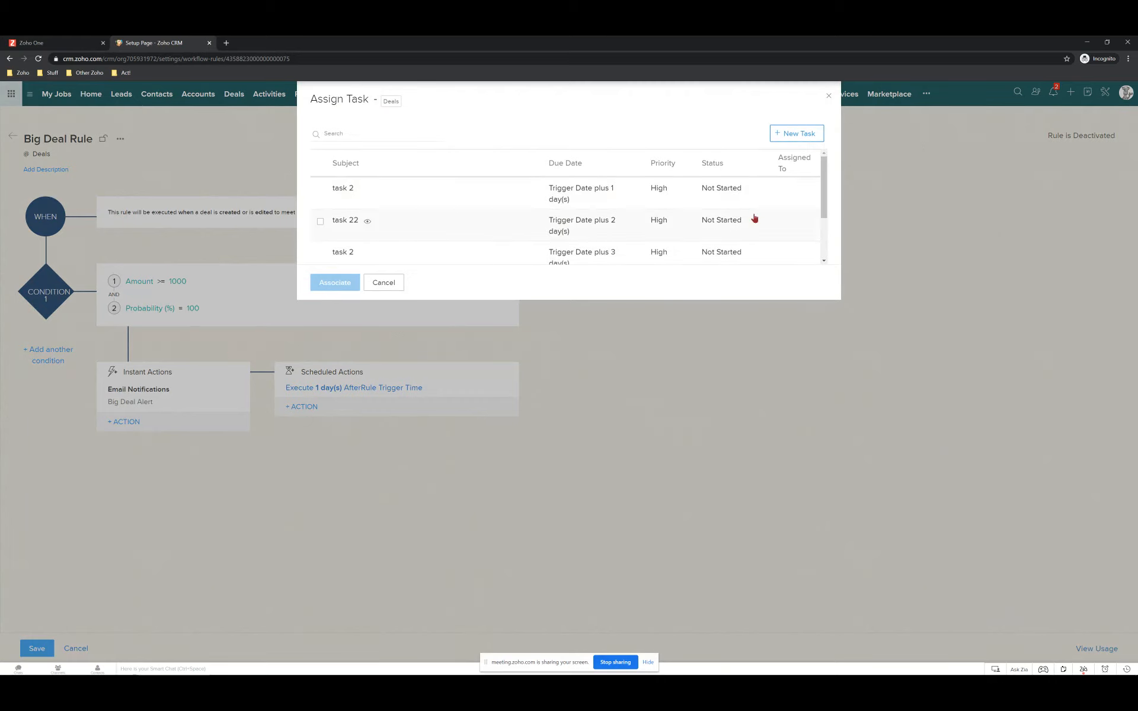
{"action": "scroll", "coordinate": [358, 213], "scroll_direction": "down", "scroll_amount": 1}
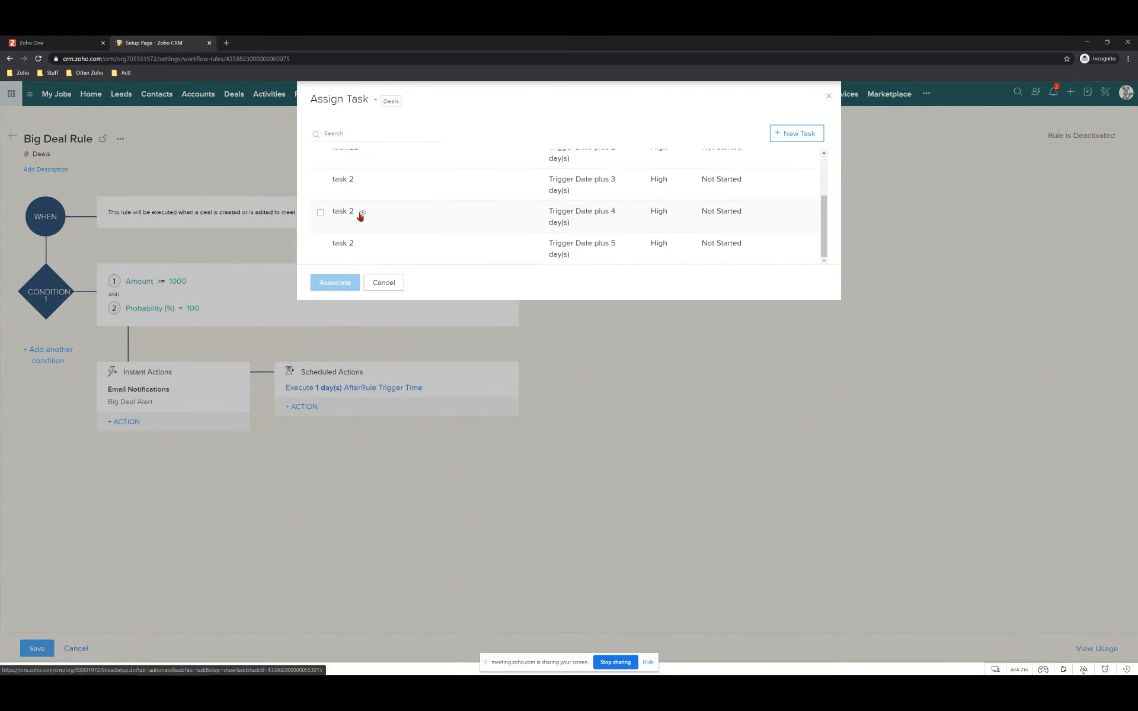
{"action": "scroll", "coordinate": [363, 231], "scroll_direction": "up", "scroll_amount": 1}
{"action": "scroll", "coordinate": [365, 236], "scroll_direction": "down", "scroll_amount": 1}
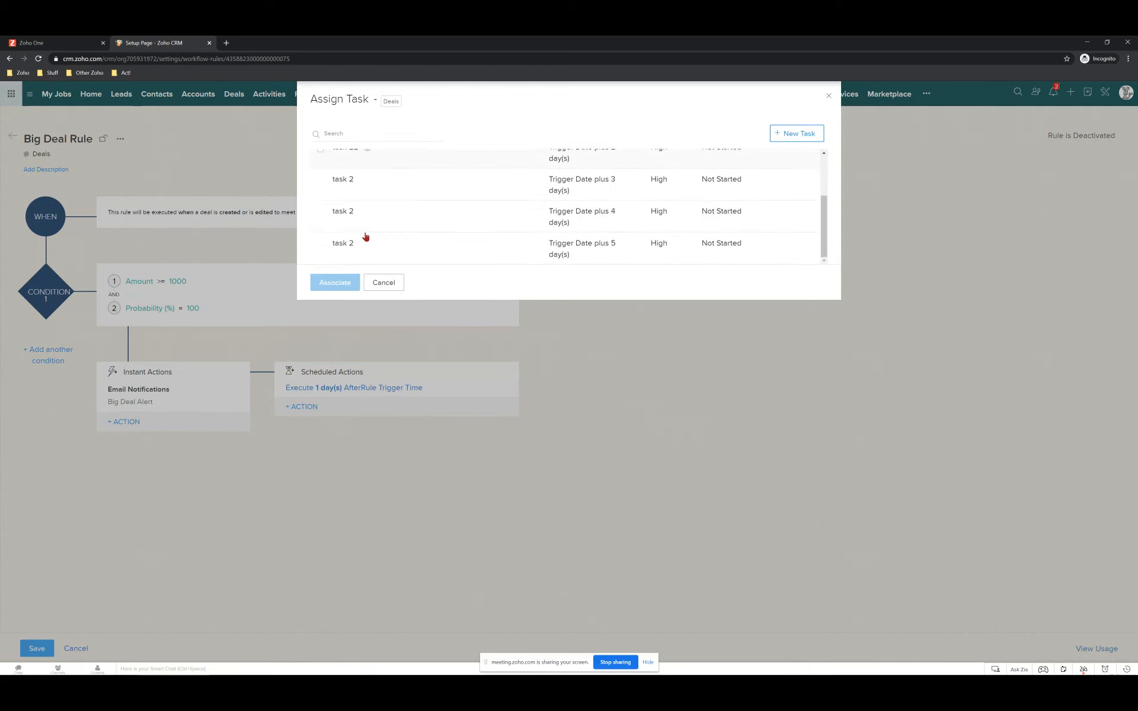
{"action": "scroll", "coordinate": [365, 236], "scroll_direction": "up", "scroll_amount": 1}
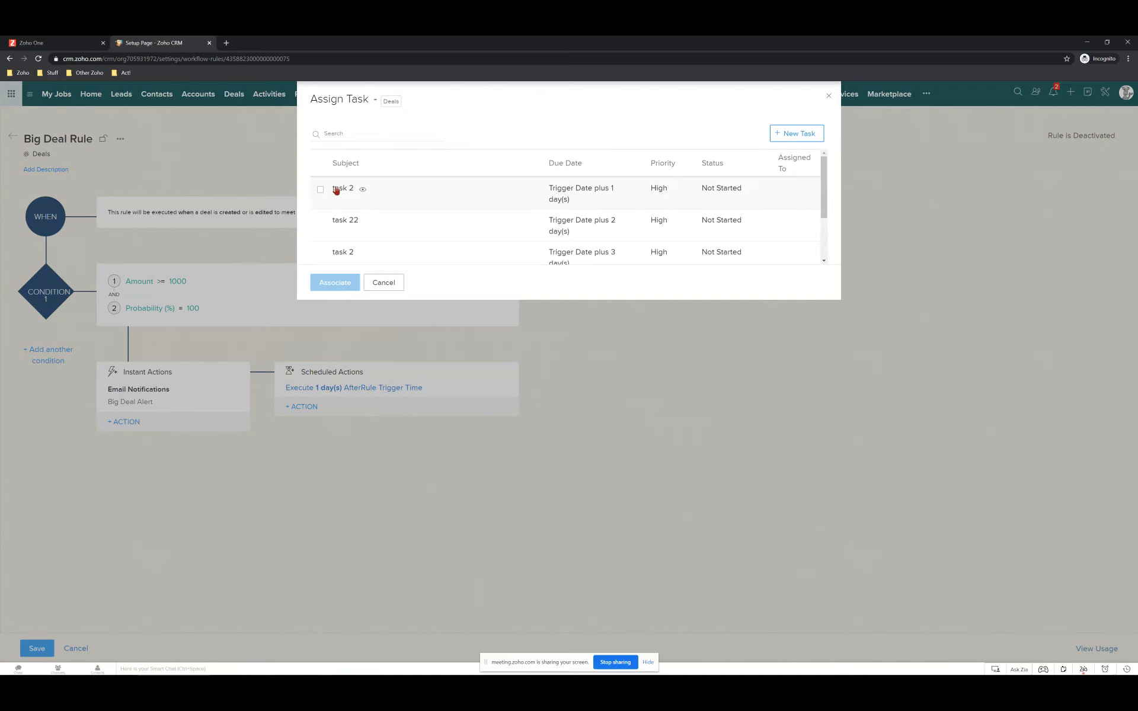
Create a new task 'Get Client Details' due Trigger Date plus 1 day.
{"action": "left_click", "coordinate": [799, 132]}
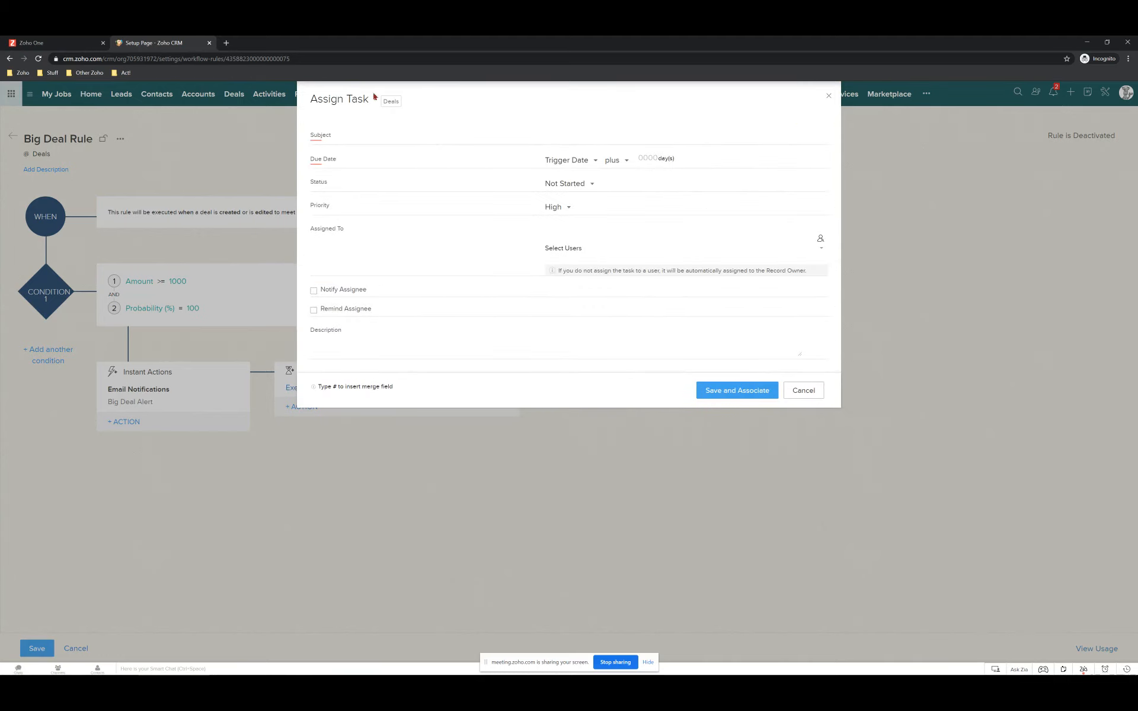
{"action": "left_click", "coordinate": [691, 137]}
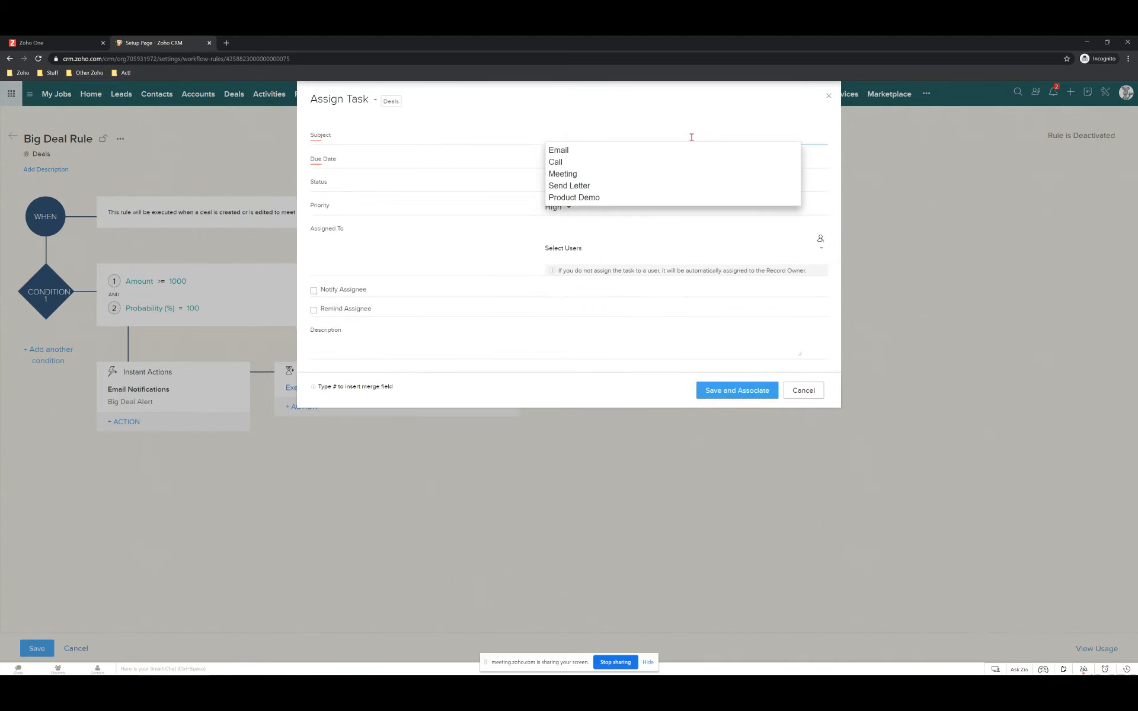
{"action": "type", "text": "Get C"}
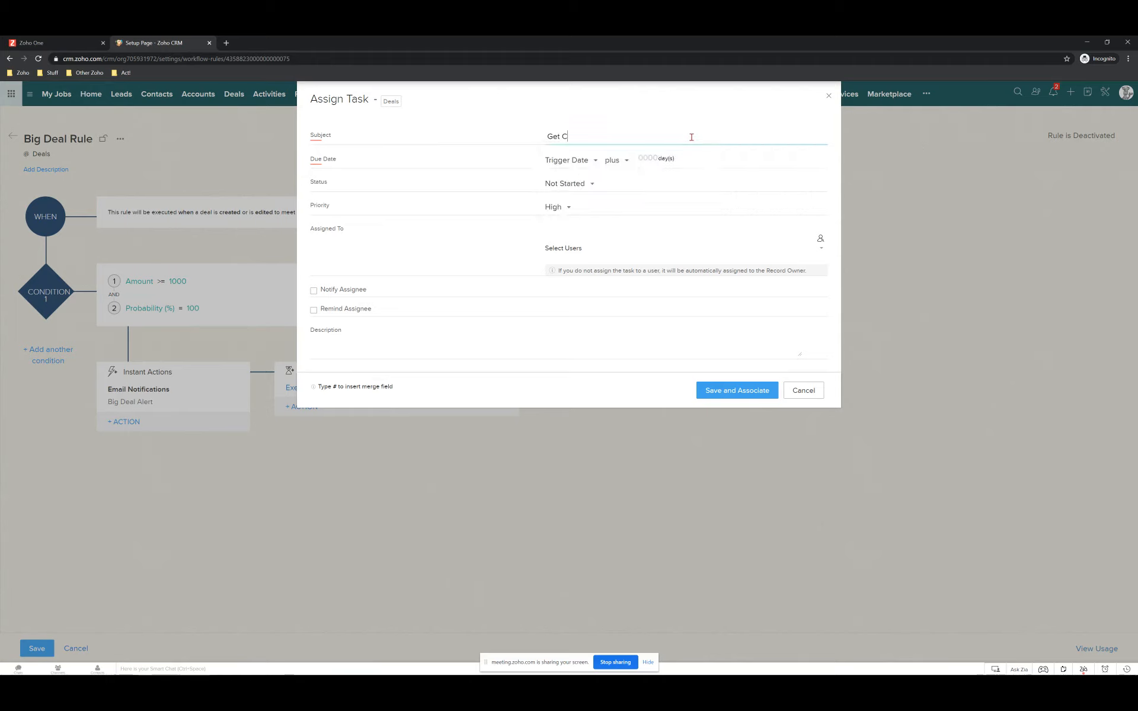
{"action": "type", "text": "lient Details"}
{"action": "left_click", "coordinate": [571, 164]}
{"action": "left_click", "coordinate": [613, 164]}
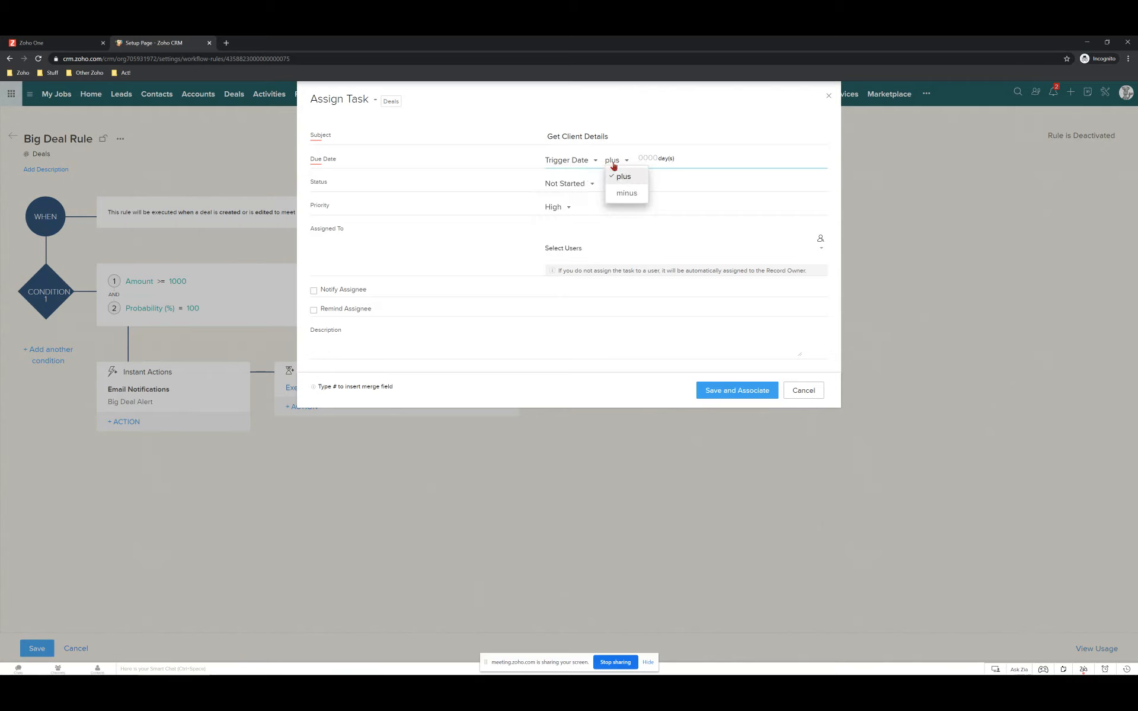
{"action": "left_click", "coordinate": [647, 158]}
{"action": "type", "text": "1"}
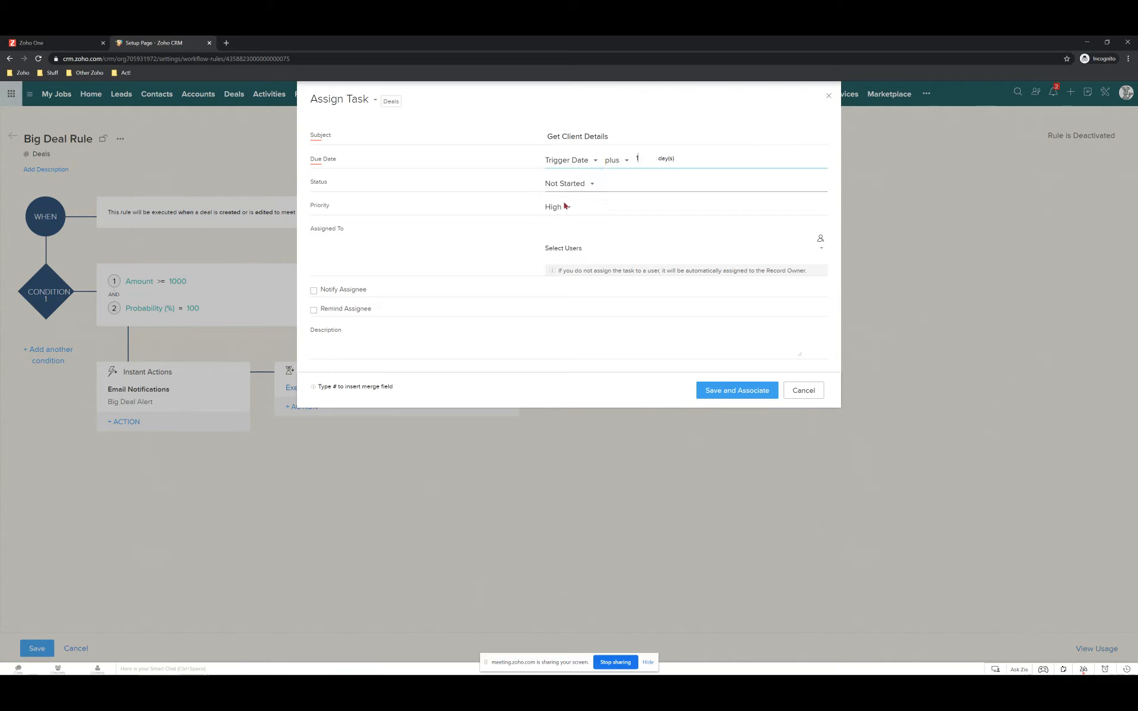
Assign the task to Standard User and tick Notify Assignee.
{"action": "left_click", "coordinate": [560, 248]}
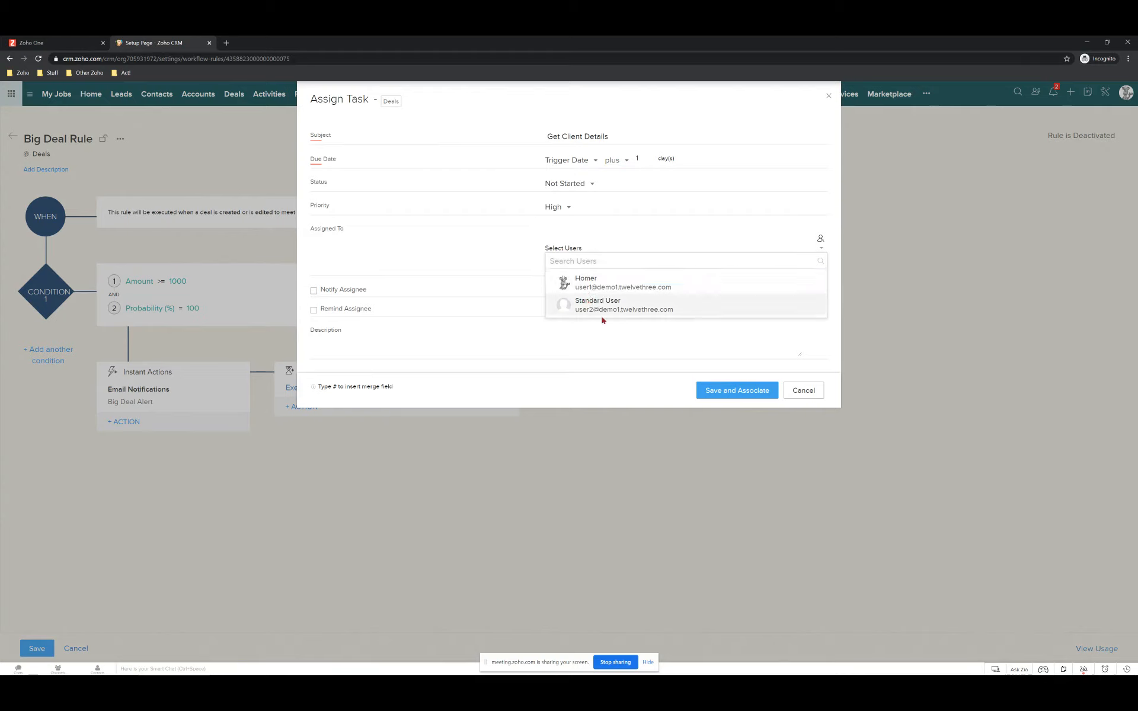
{"action": "left_click", "coordinate": [587, 305]}
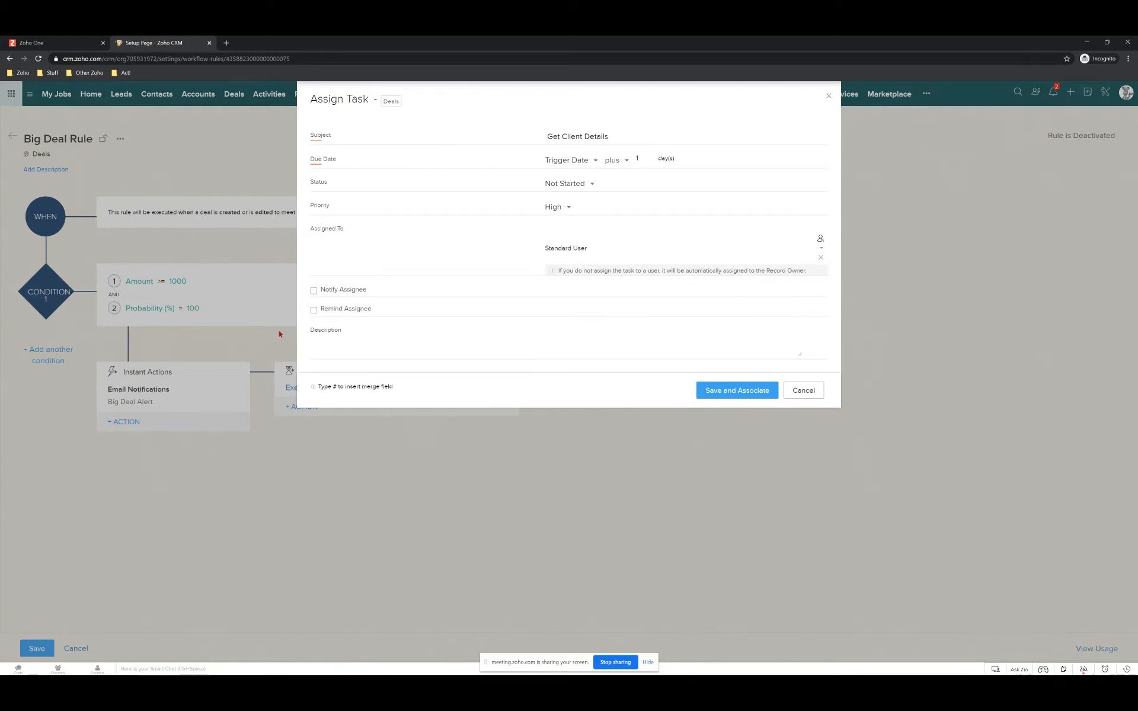
{"action": "left_click", "coordinate": [315, 290]}
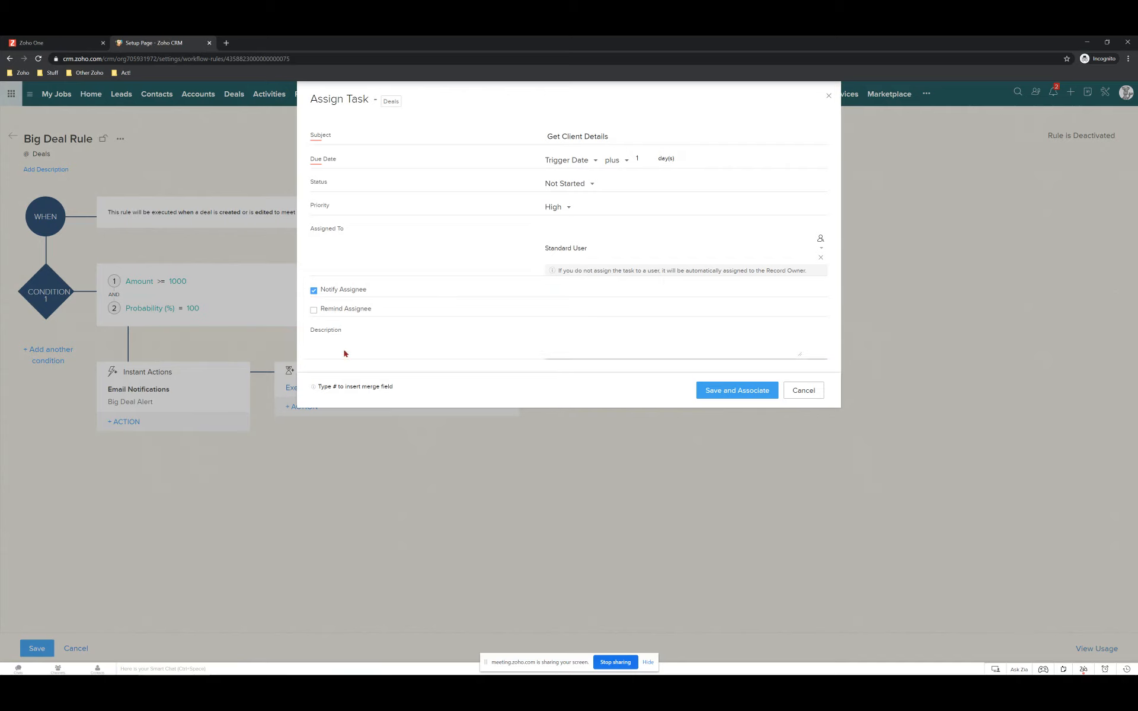
{"action": "left_click", "coordinate": [616, 344]}
Describe the task as 'We have a new customer. [Deal Name] and they need to be set up.' and save it to the rule.
{"action": "type", "text": "We have a new customer. #"}
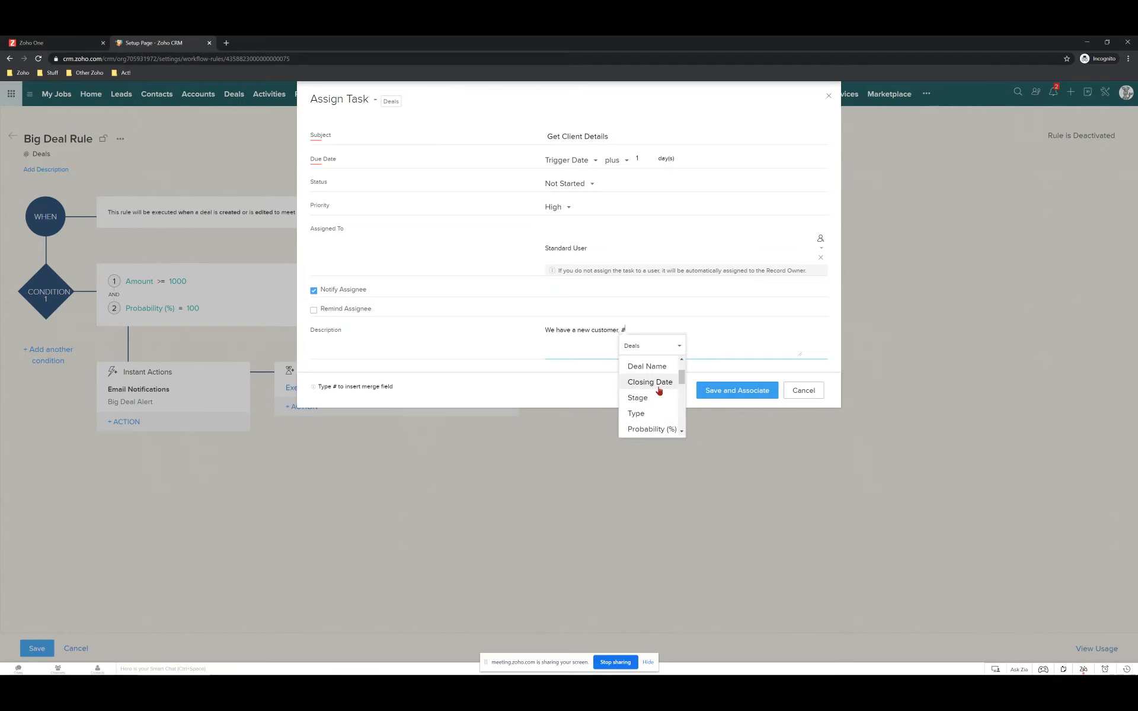
{"action": "scroll", "coordinate": [658, 379], "scroll_direction": "down", "scroll_amount": 3}
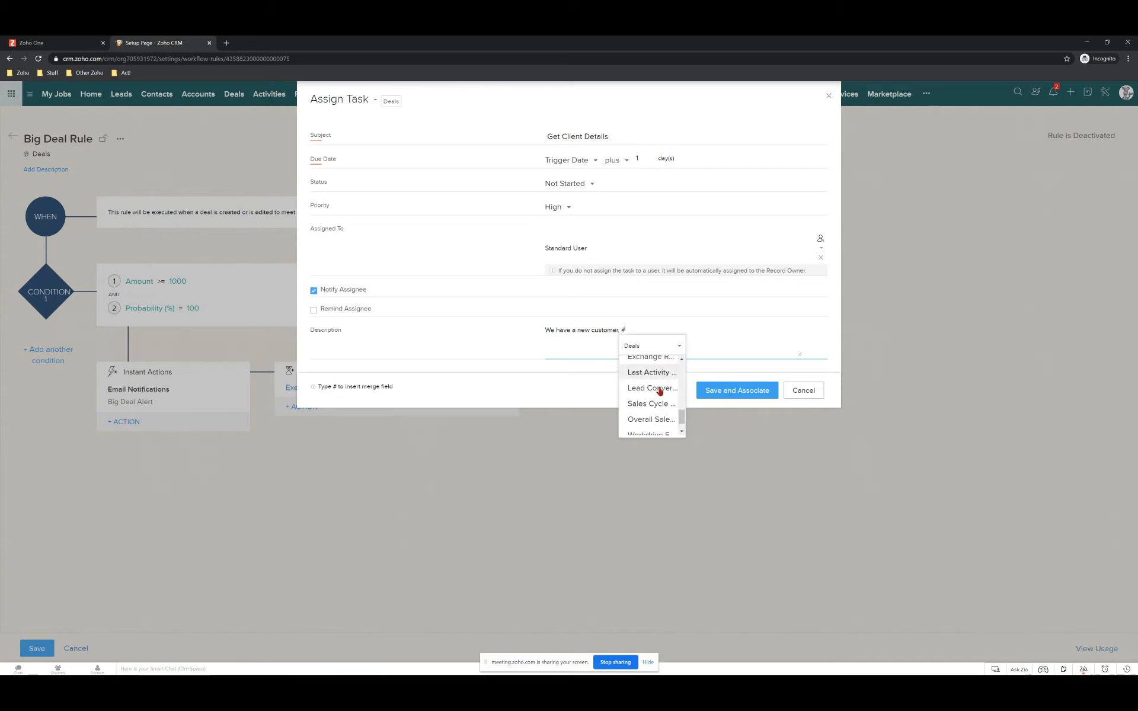
{"action": "scroll", "coordinate": [661, 406], "scroll_direction": "up", "scroll_amount": 5}
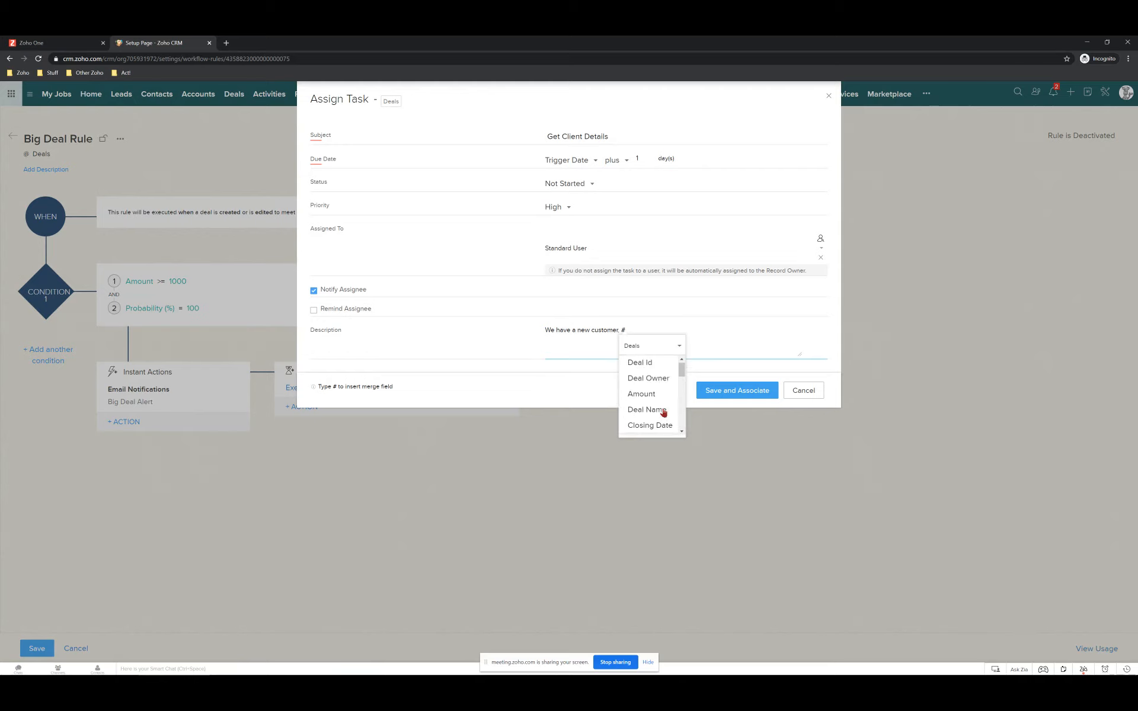
{"action": "scroll", "coordinate": [660, 418], "scroll_direction": "down", "scroll_amount": 4}
{"action": "scroll", "coordinate": [660, 418], "scroll_direction": "down", "scroll_amount": 3}
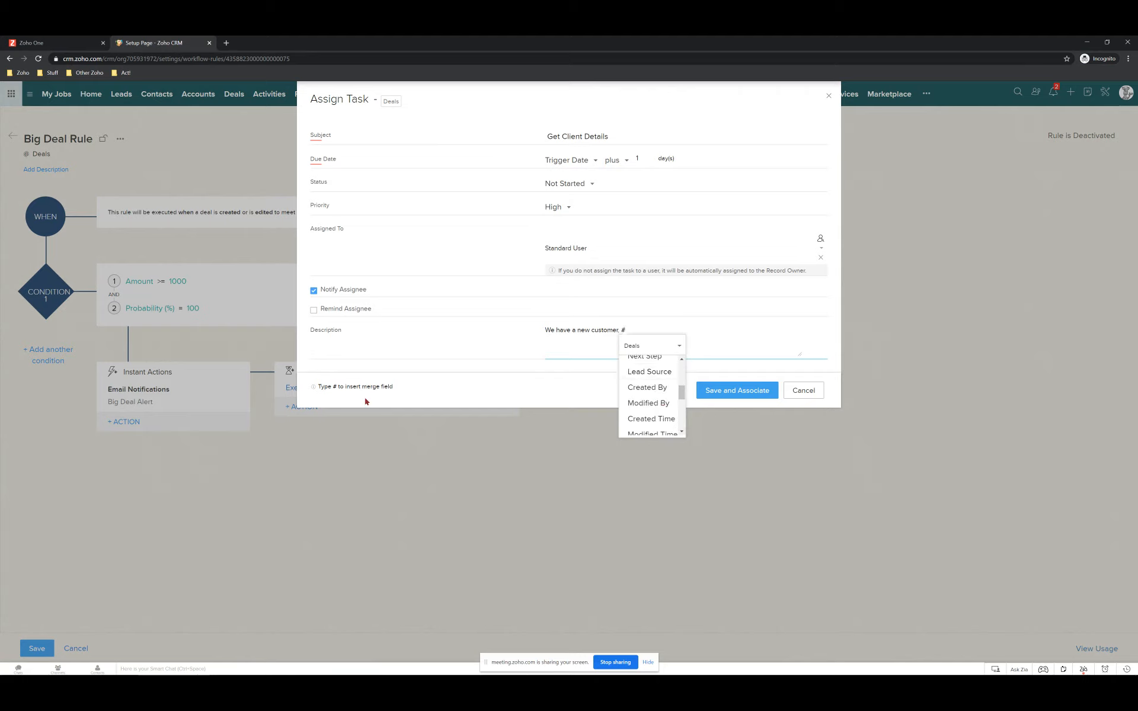
{"action": "scroll", "coordinate": [656, 403], "scroll_direction": "down", "scroll_amount": 5}
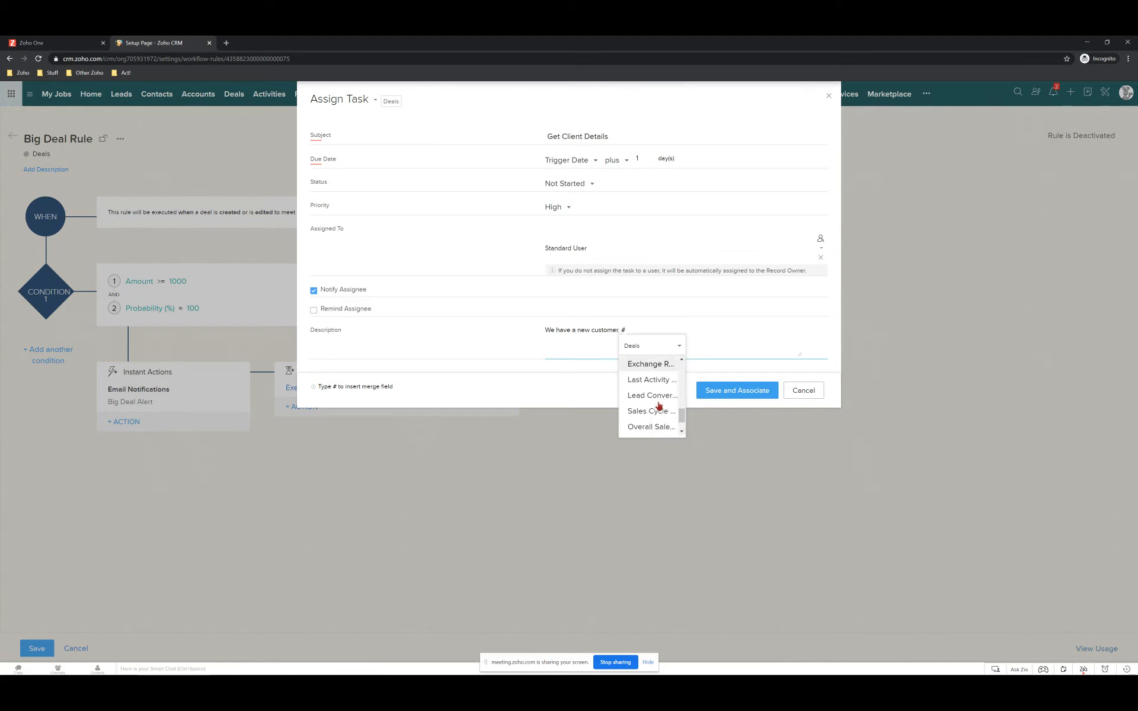
{"action": "scroll", "coordinate": [664, 418], "scroll_direction": "up", "scroll_amount": 12}
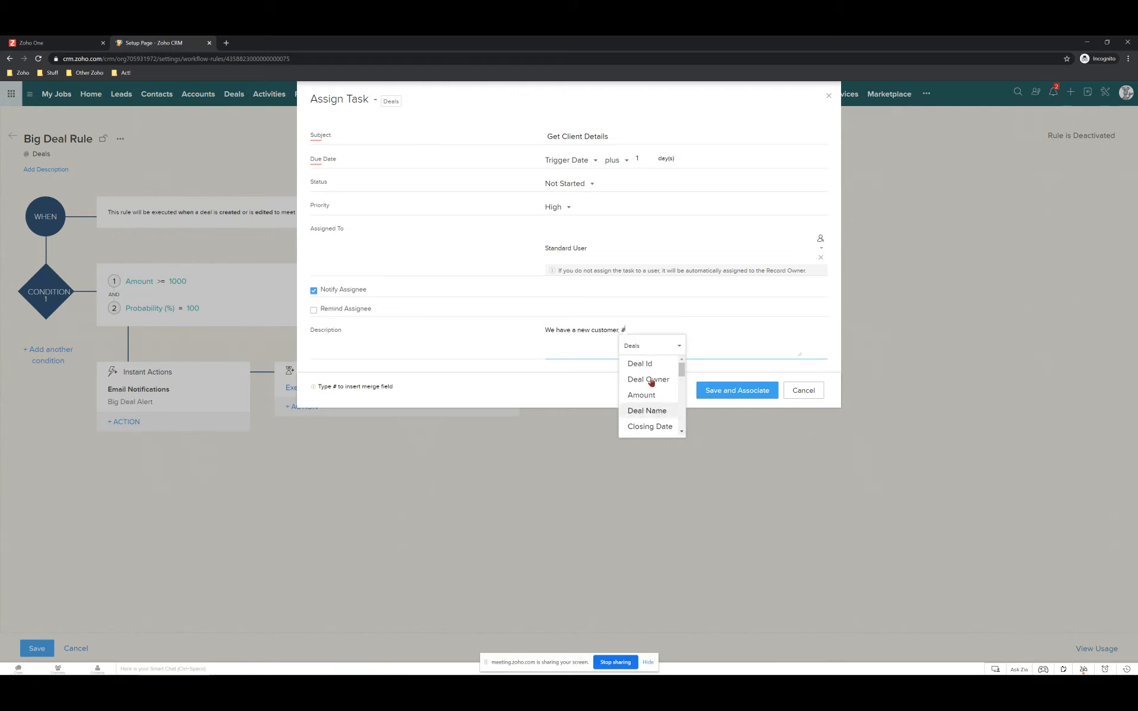
{"action": "left_click", "coordinate": [651, 410]}
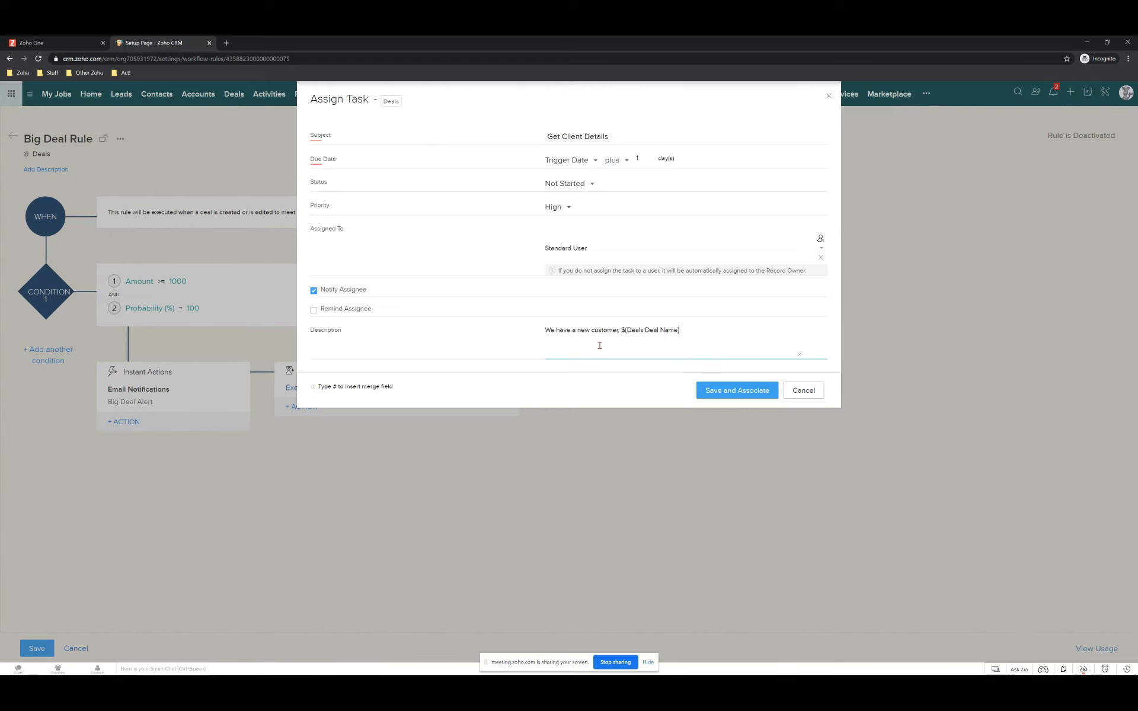
{"action": "type", "text": "and they need to be set yp."}
{"action": "key", "text": "BackSpace"}
{"action": "key", "text": "BackSpace"}
{"action": "key", "text": "BackSpace"}
{"action": "type", "text": "up."}
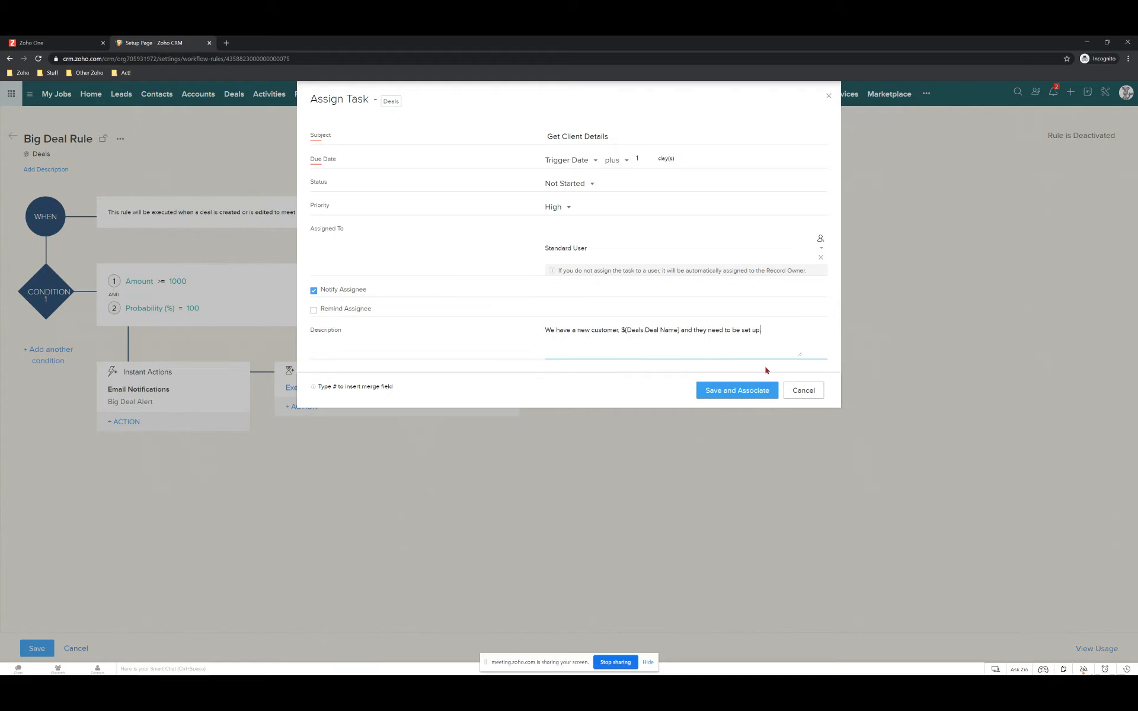
{"action": "left_click", "coordinate": [717, 400]}
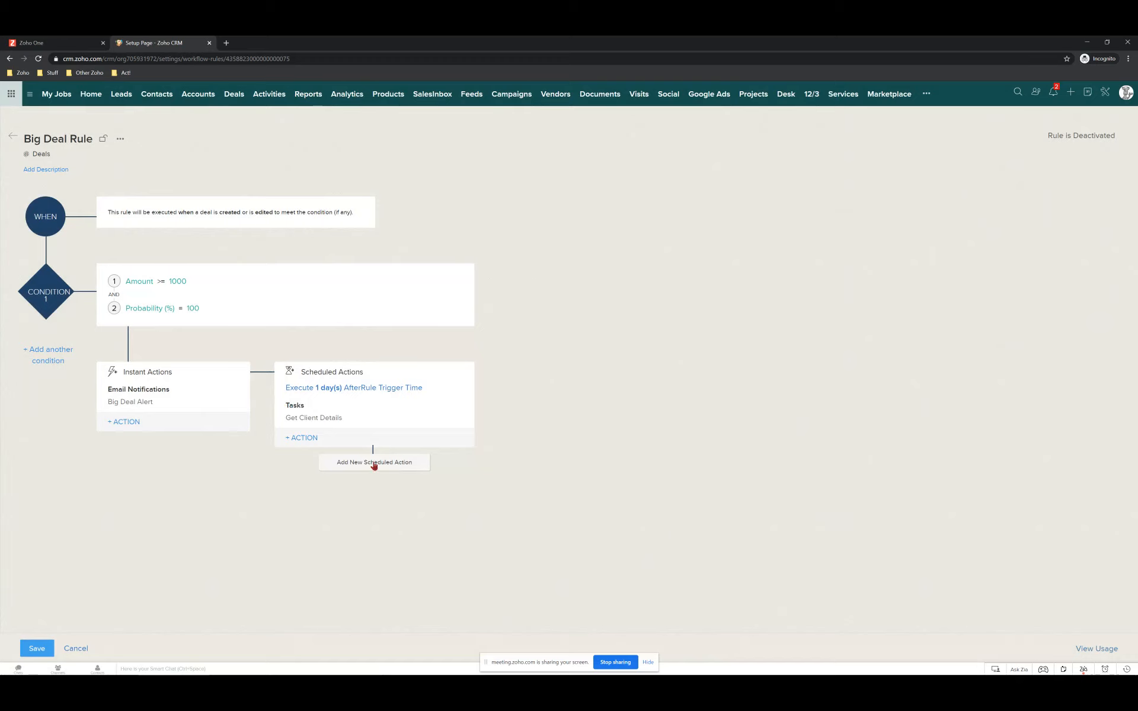
Abandon the extra scheduled action and add a second condition to the rule.
{"action": "left_click", "coordinate": [373, 462]}
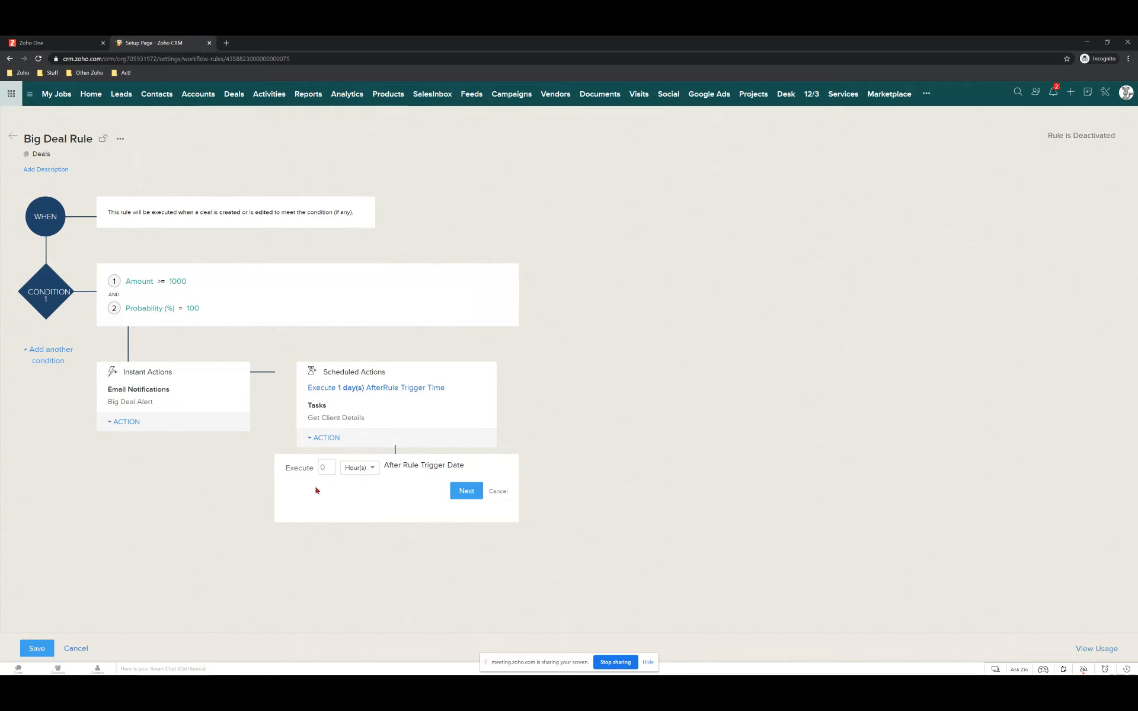
{"action": "left_click", "coordinate": [498, 492]}
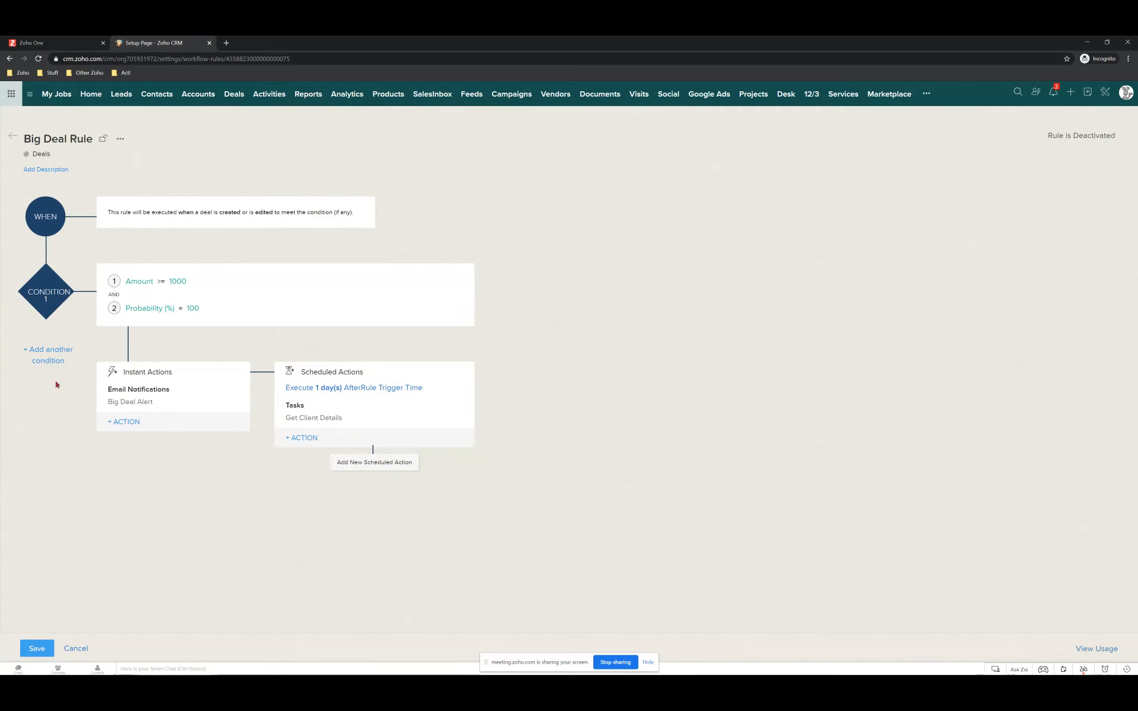
{"action": "left_click", "coordinate": [47, 350]}
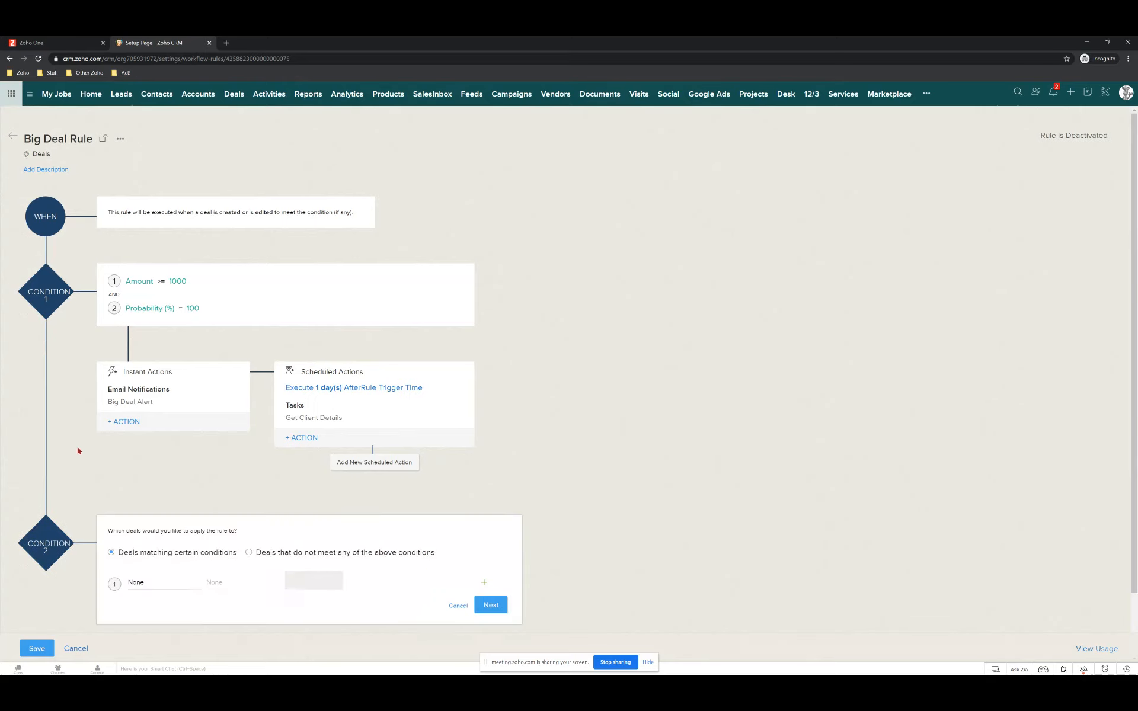
{"action": "scroll", "coordinate": [132, 587], "scroll_direction": "down", "scroll_amount": 1}
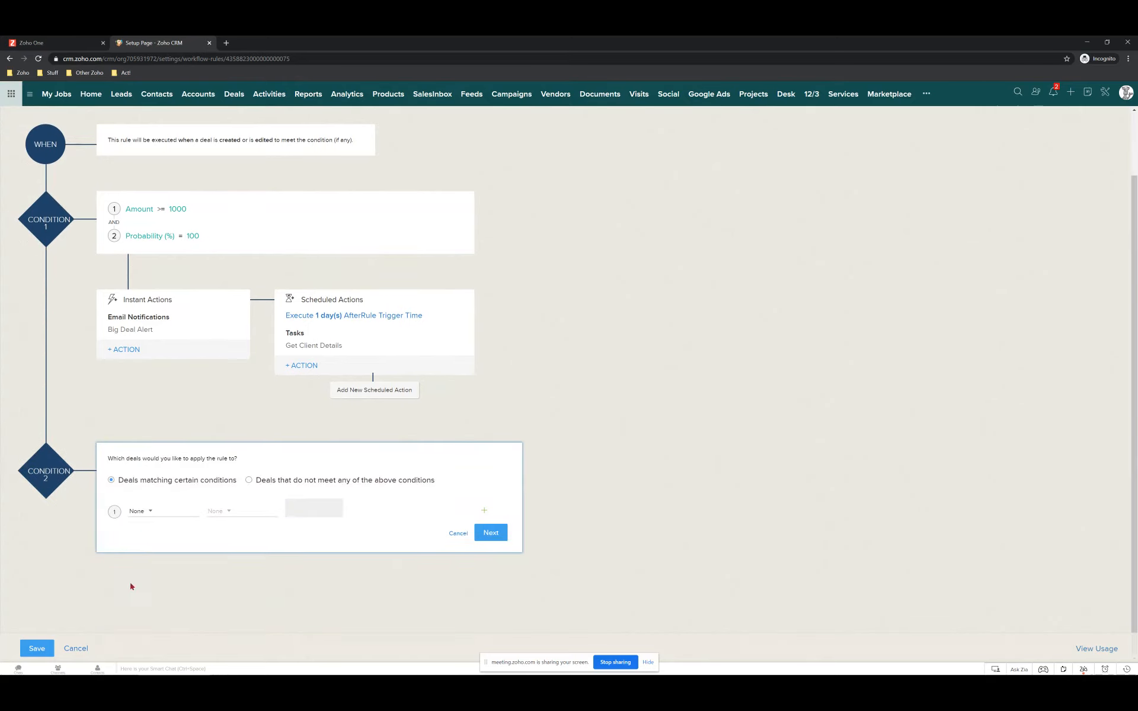
Set the second condition to Amount greater than 10000 and confirm it.
{"action": "left_click", "coordinate": [149, 513]}
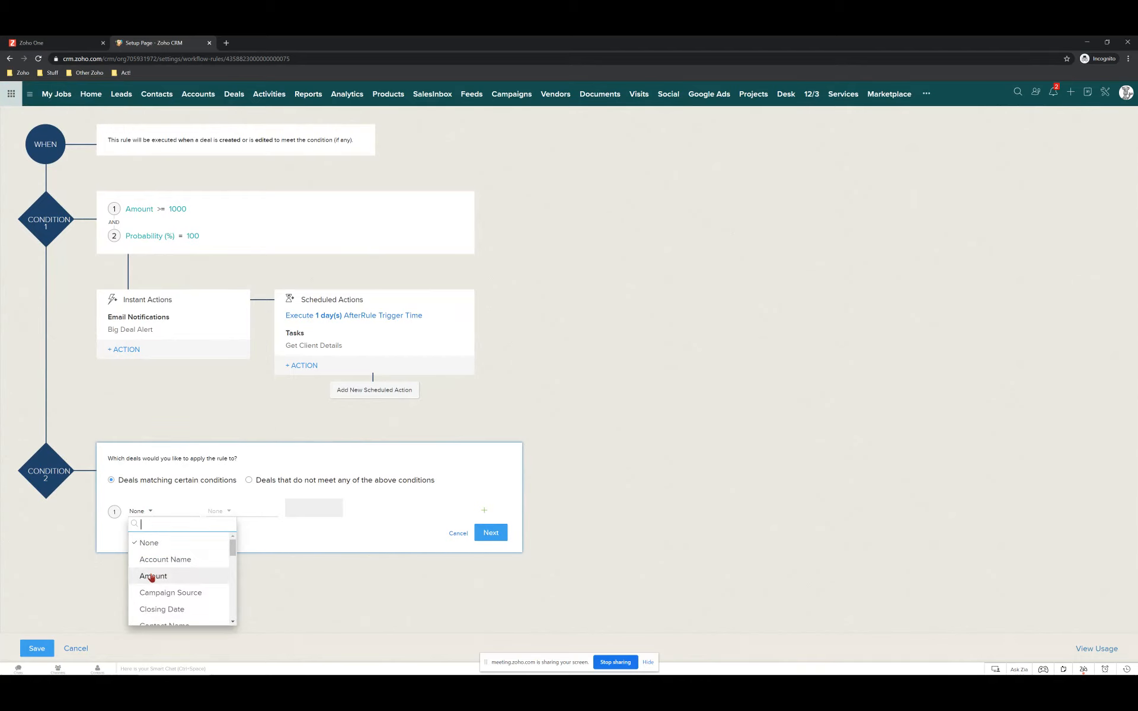
{"action": "left_click", "coordinate": [152, 576]}
{"action": "left_click", "coordinate": [216, 511]}
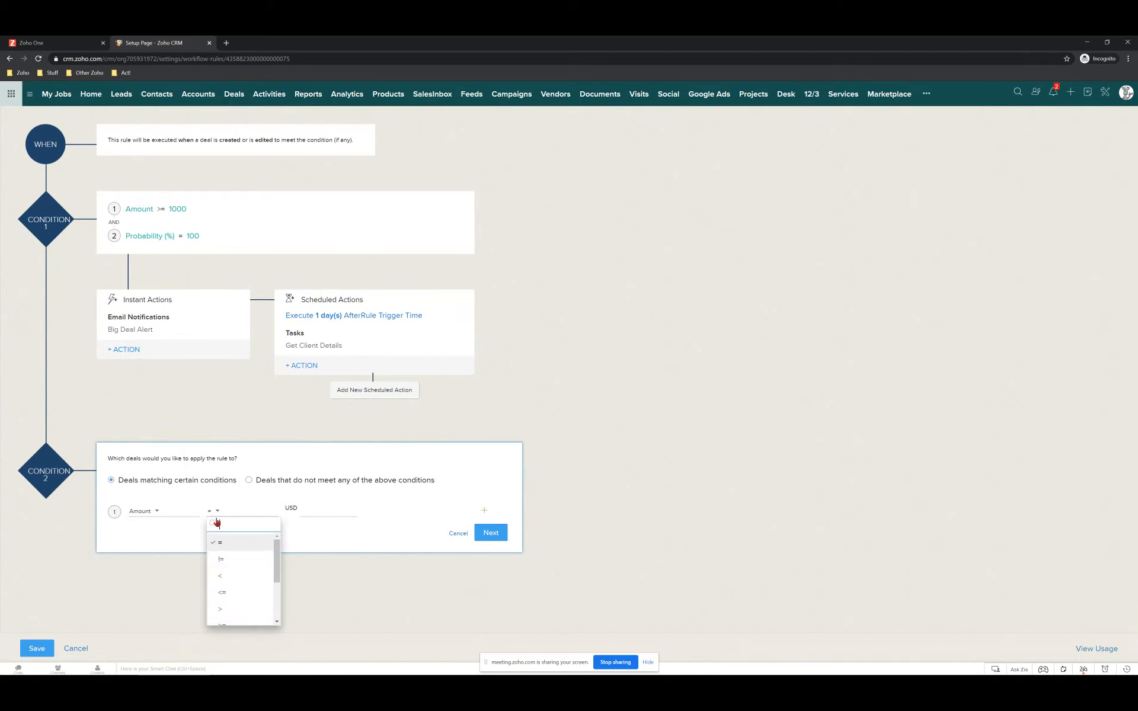
{"action": "left_click", "coordinate": [225, 609]}
{"action": "left_click", "coordinate": [326, 511]}
{"action": "type", "text": "10000"}
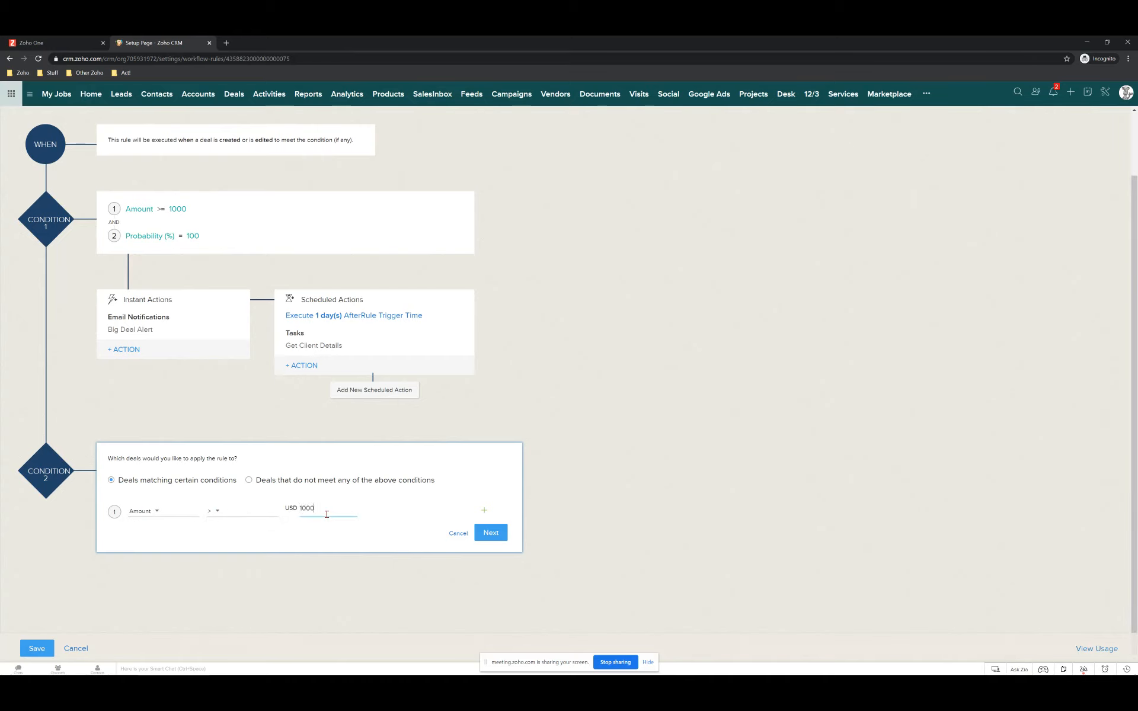
{"action": "left_click", "coordinate": [501, 534]}
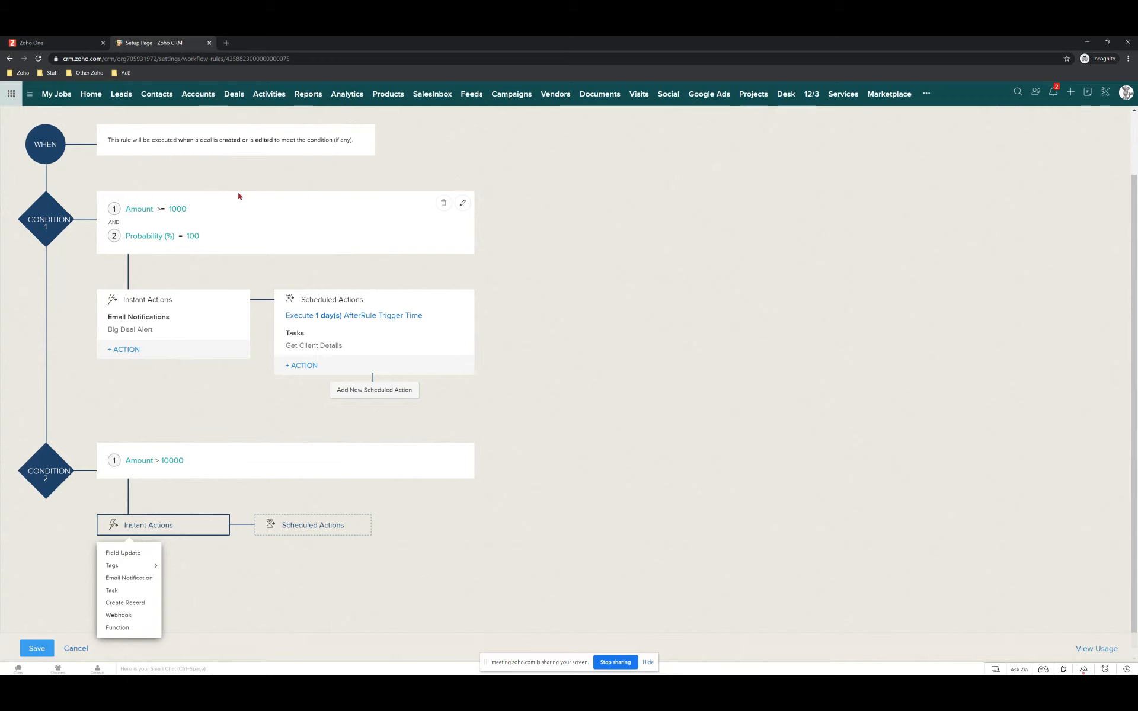
{"action": "scroll", "coordinate": [231, 197], "scroll_direction": "up", "scroll_amount": 1}
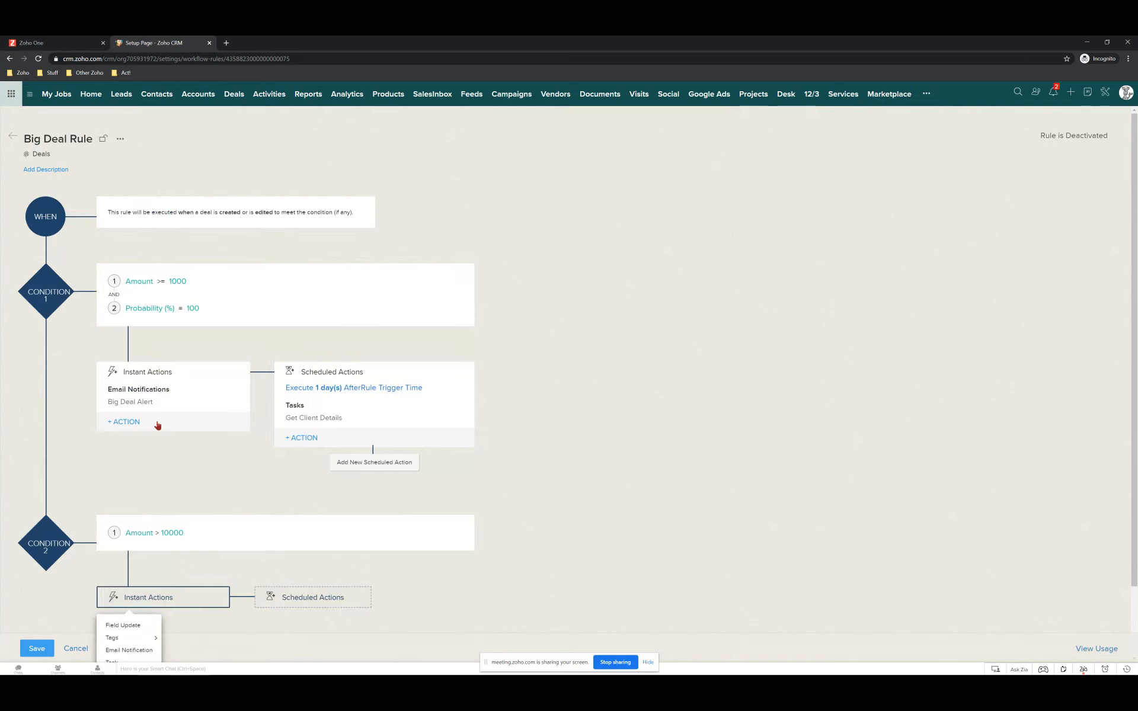
{"action": "scroll", "coordinate": [147, 430], "scroll_direction": "down", "scroll_amount": 1}
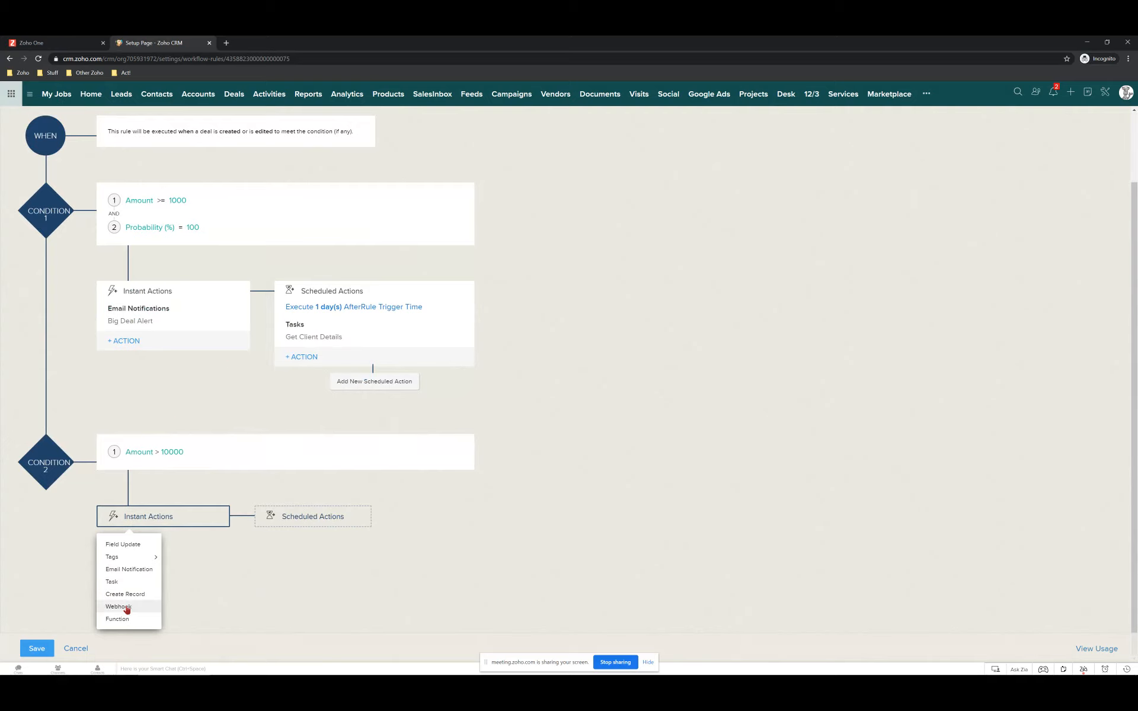
{"action": "mouse_move", "coordinate": [117, 561]}
{"action": "scroll", "coordinate": [128, 488], "scroll_direction": "up", "scroll_amount": 2}
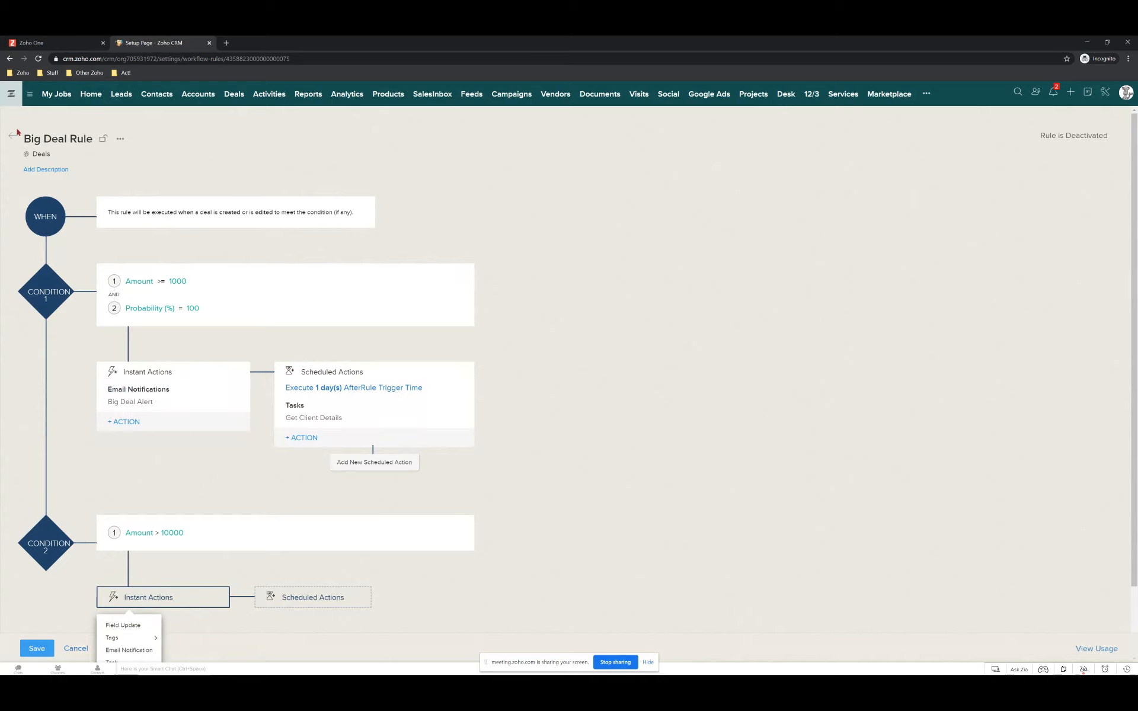
Cancel the Big Deal Rule edits and confirm Yes to discard them.
{"action": "left_click", "coordinate": [82, 650]}
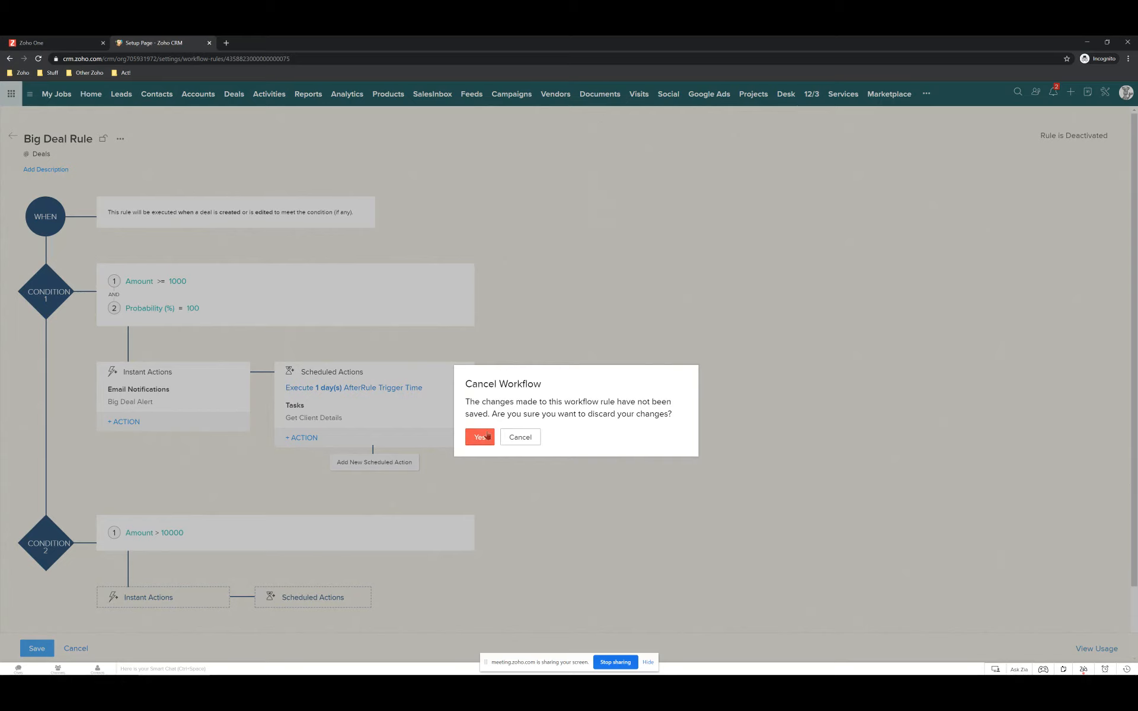
{"action": "left_click", "coordinate": [518, 440]}
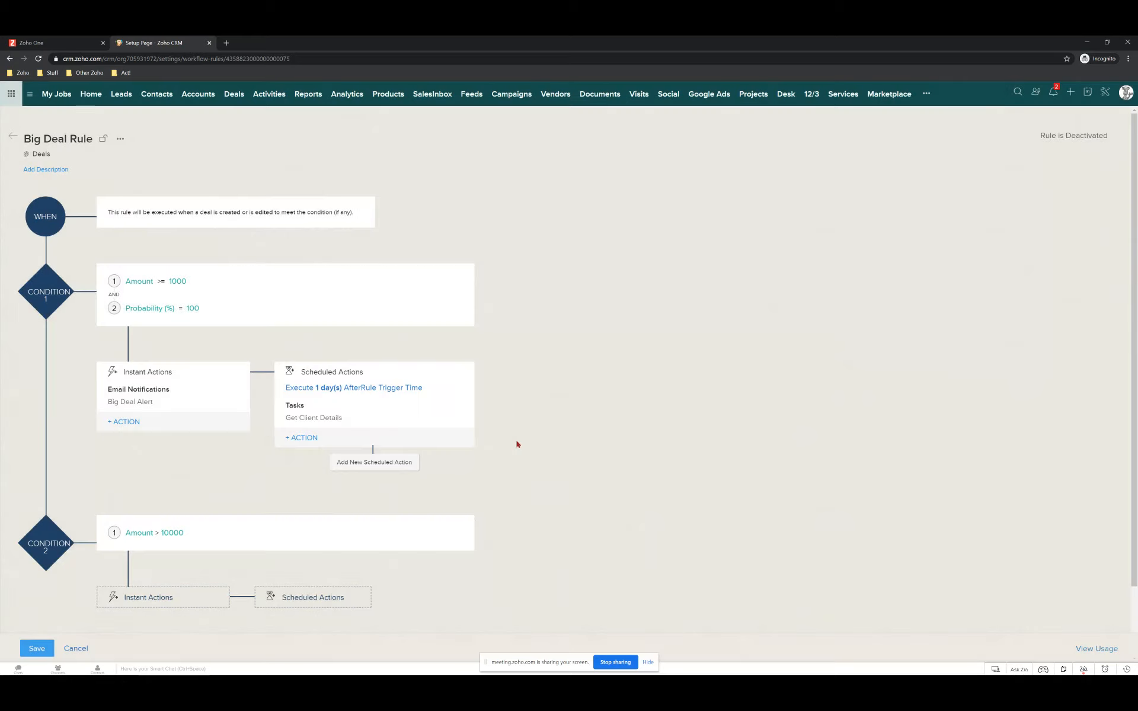
{"action": "left_click", "coordinate": [76, 648]}
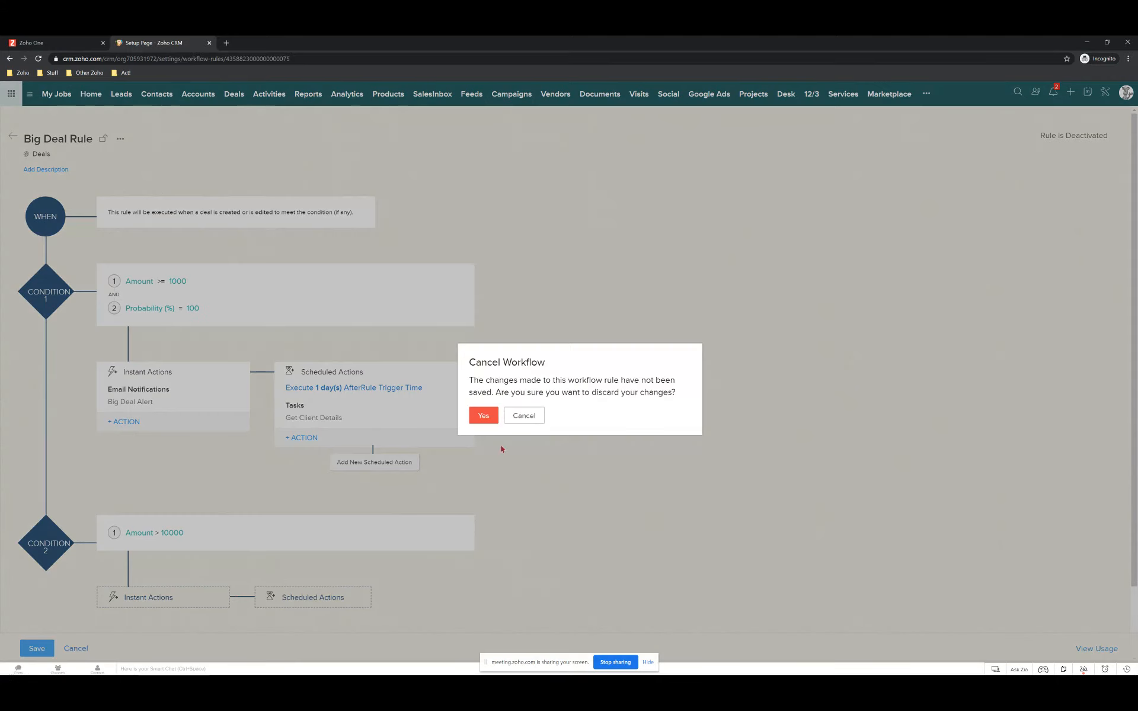
{"action": "left_click", "coordinate": [482, 416]}
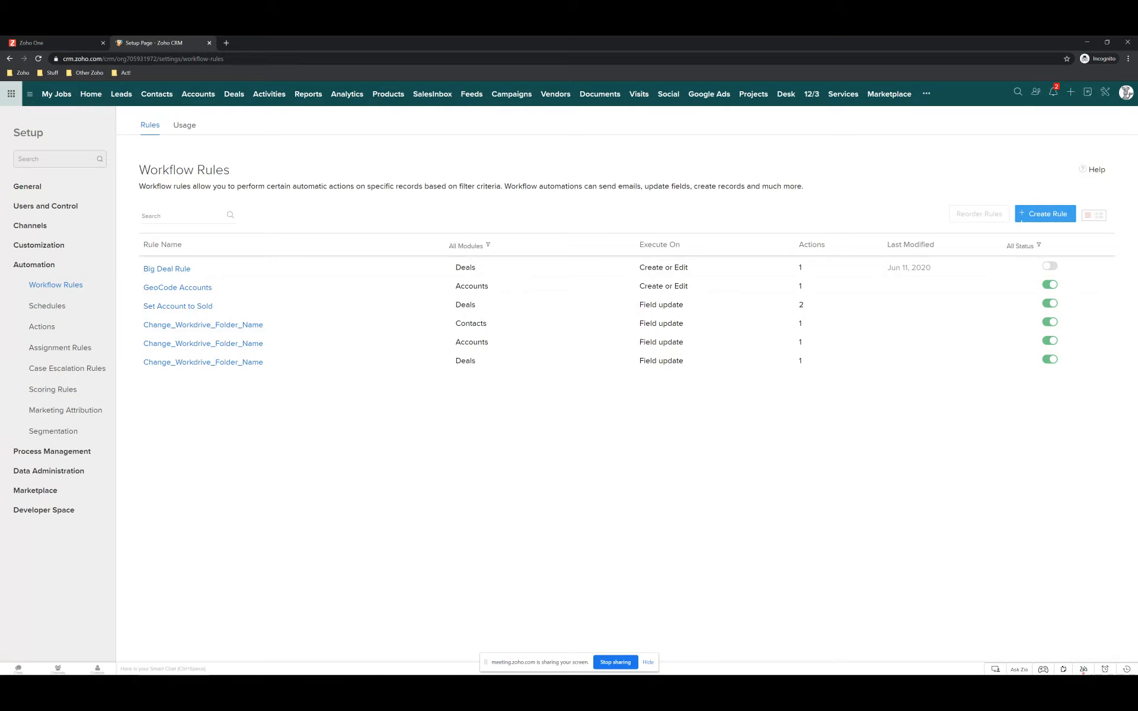
{"action": "mouse_move", "coordinate": [11, 672]}
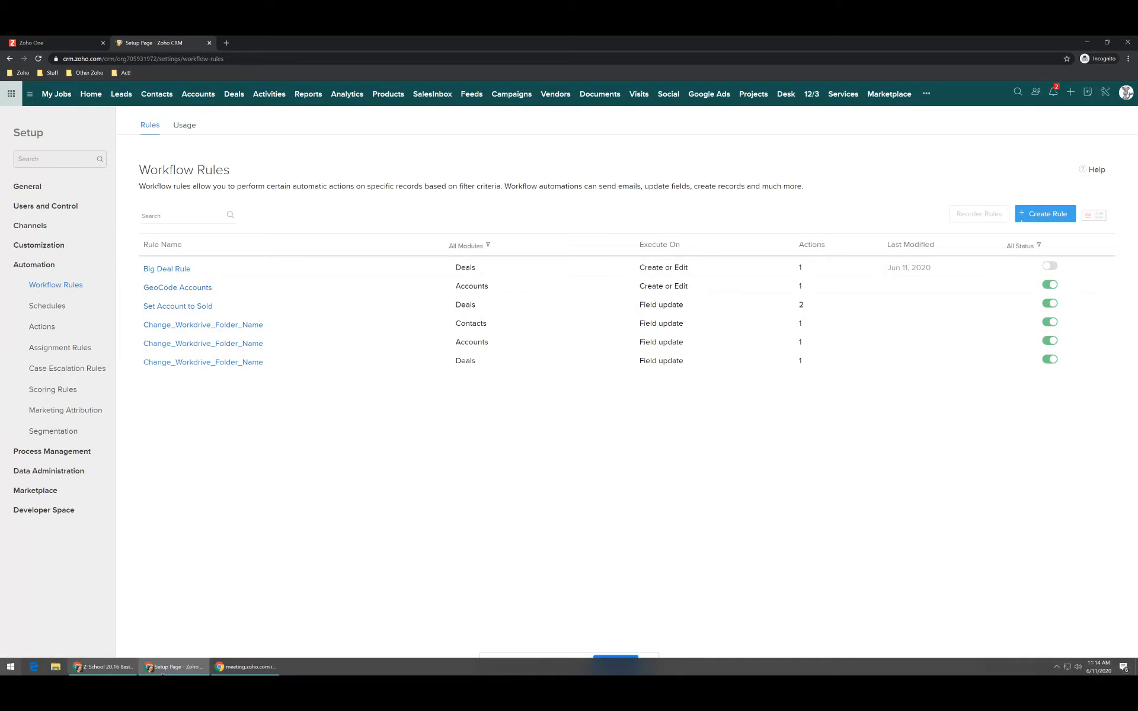
{"action": "left_click", "coordinate": [122, 669]}
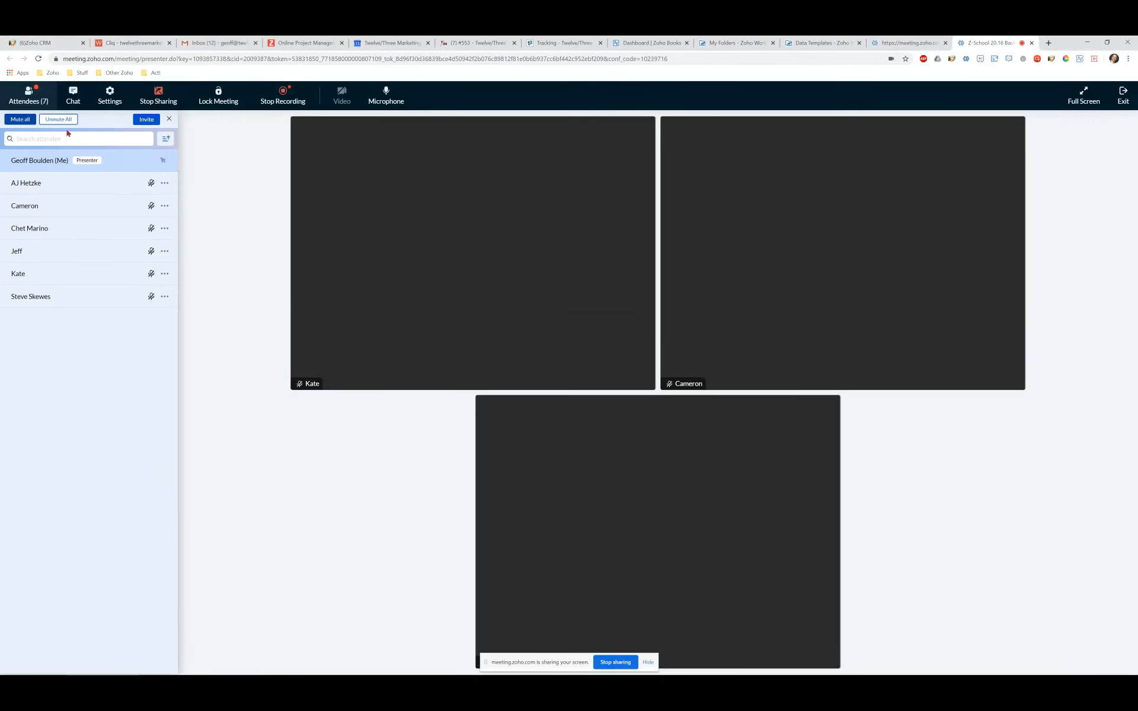
{"action": "left_click", "coordinate": [71, 90]}
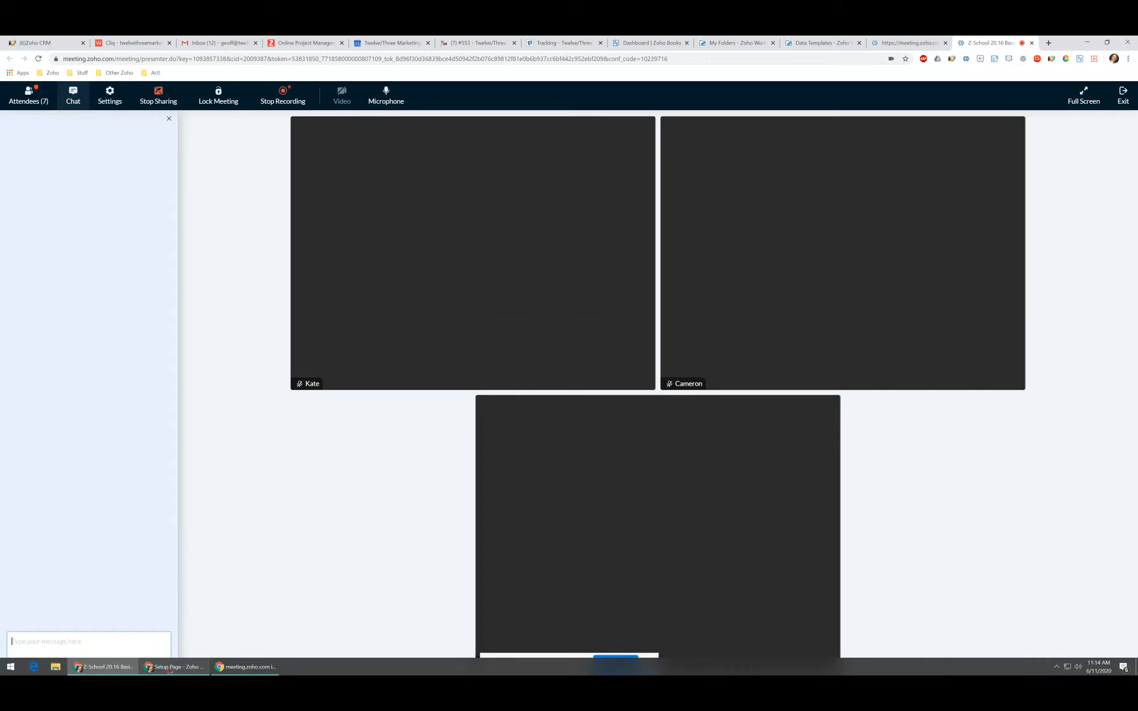
{"action": "left_click", "coordinate": [168, 668]}
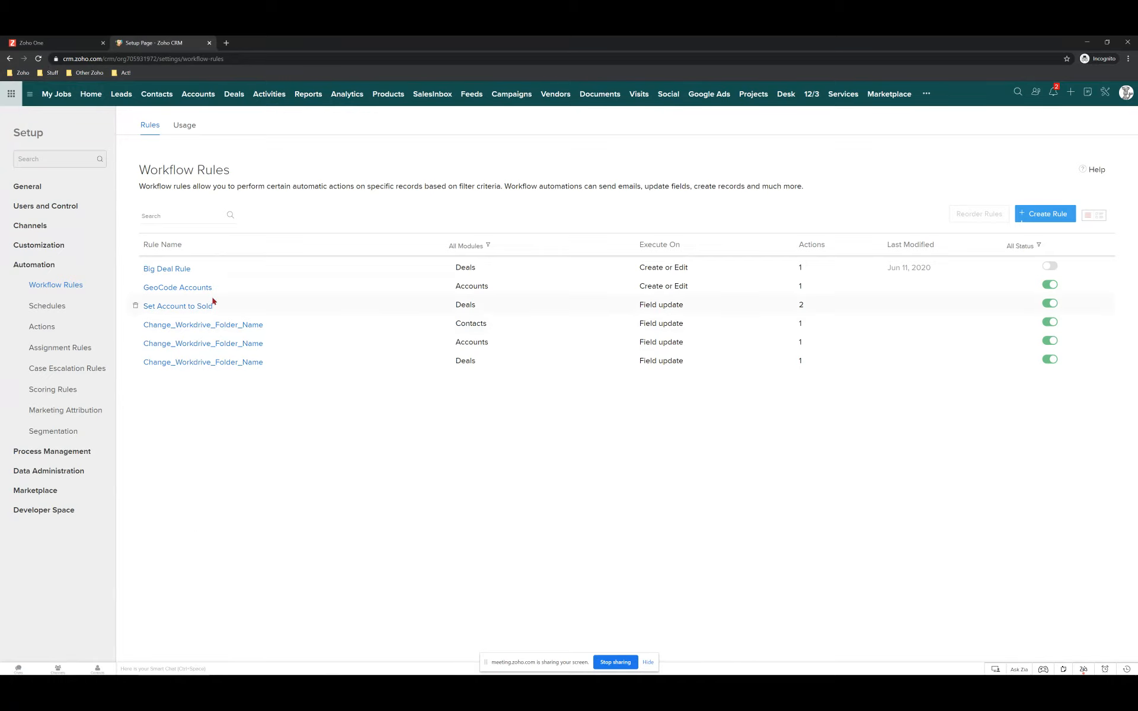
Create a Deals rule 'Needs Follow up' described 'No Activity in 7 days, send reminder'.
{"action": "left_click", "coordinate": [1054, 215]}
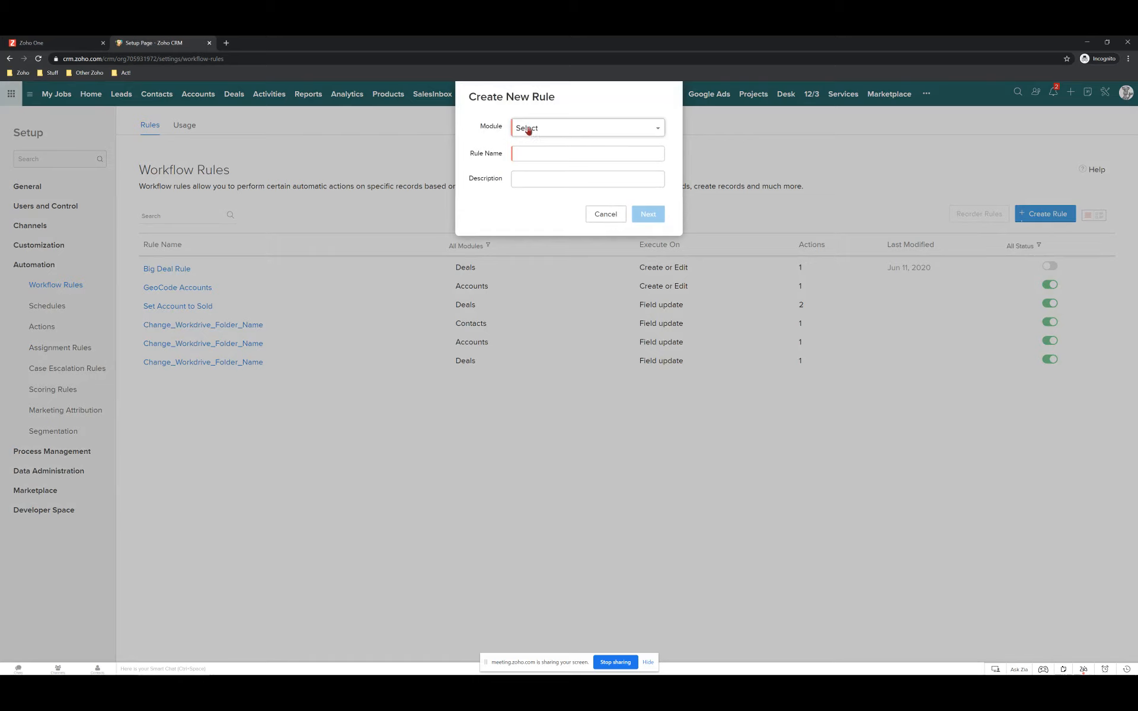
{"action": "left_click", "coordinate": [527, 130]}
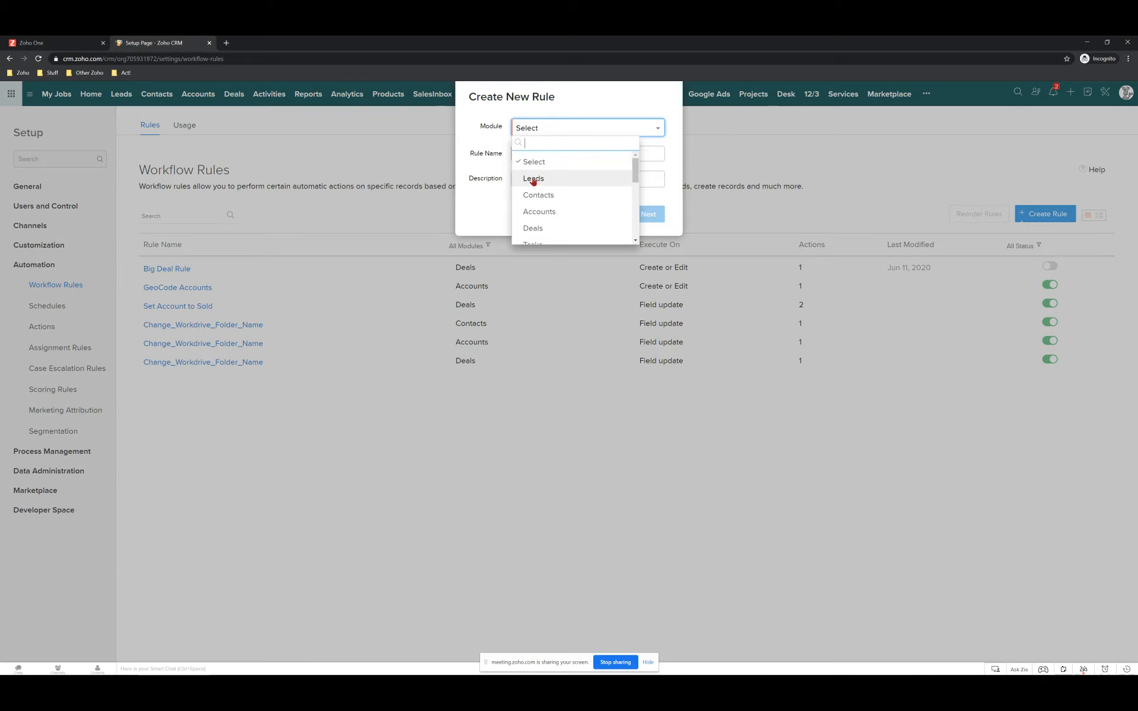
{"action": "left_click", "coordinate": [533, 227]}
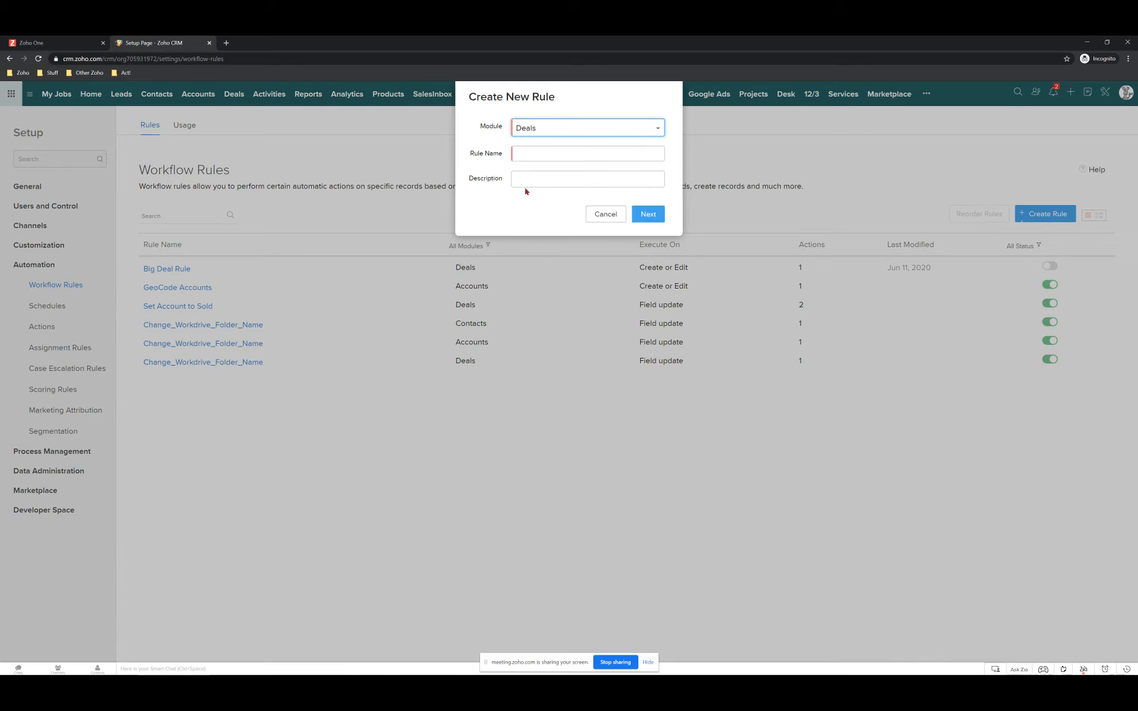
{"action": "left_click", "coordinate": [536, 156]}
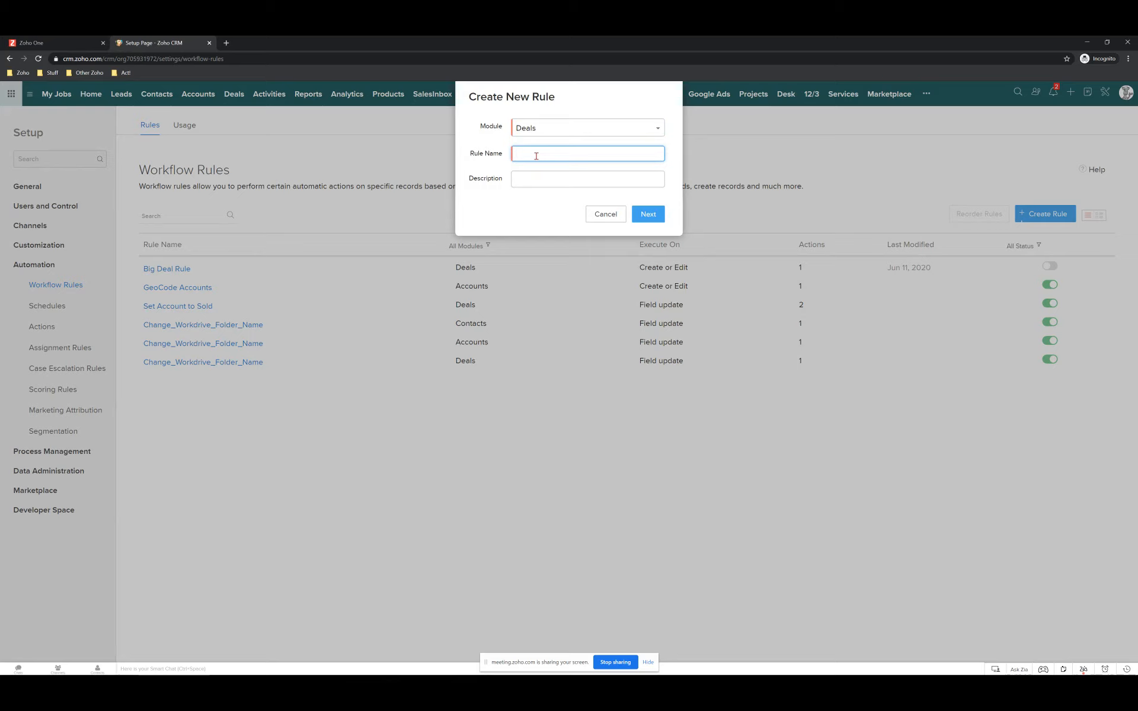
{"action": "type", "text": "Needs Follow up"}
{"action": "left_click", "coordinate": [522, 183]}
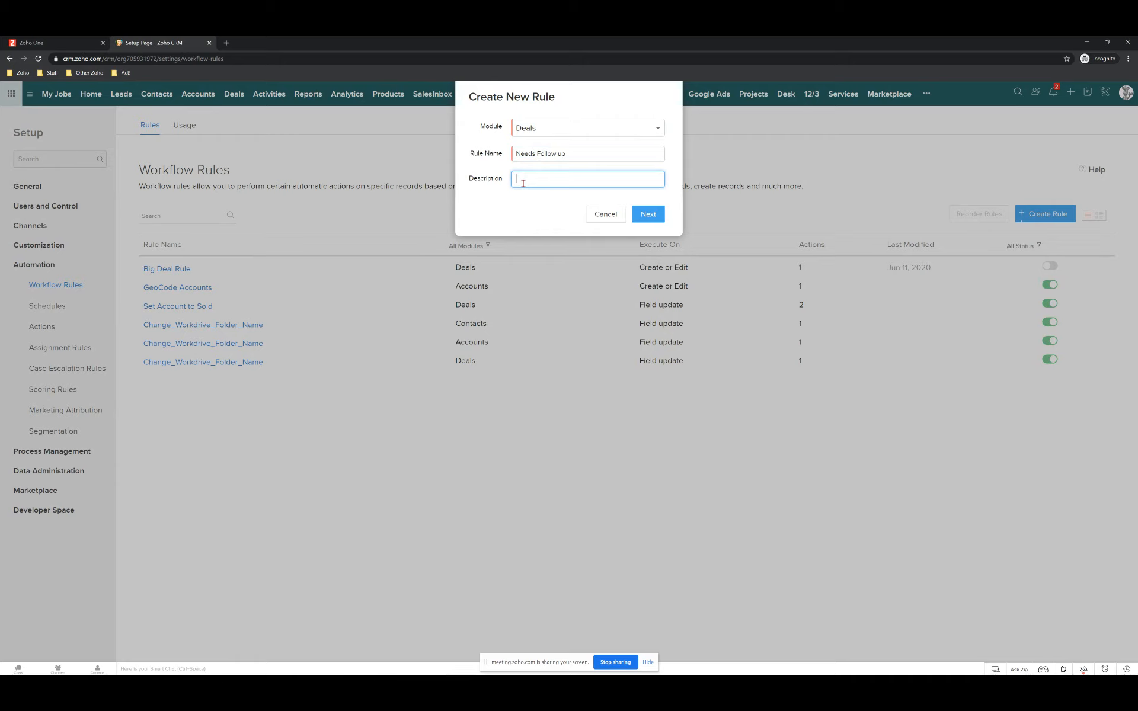
{"action": "type", "text": "No Activity in 7 days, send reminder"}
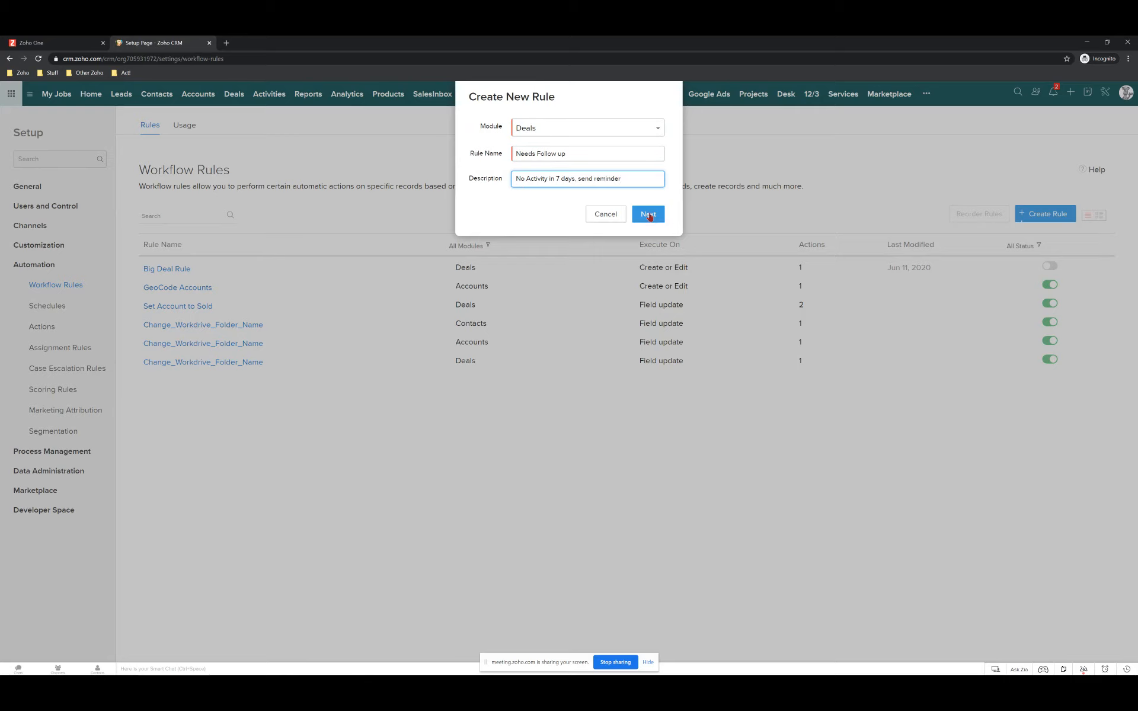
{"action": "left_click", "coordinate": [648, 215]}
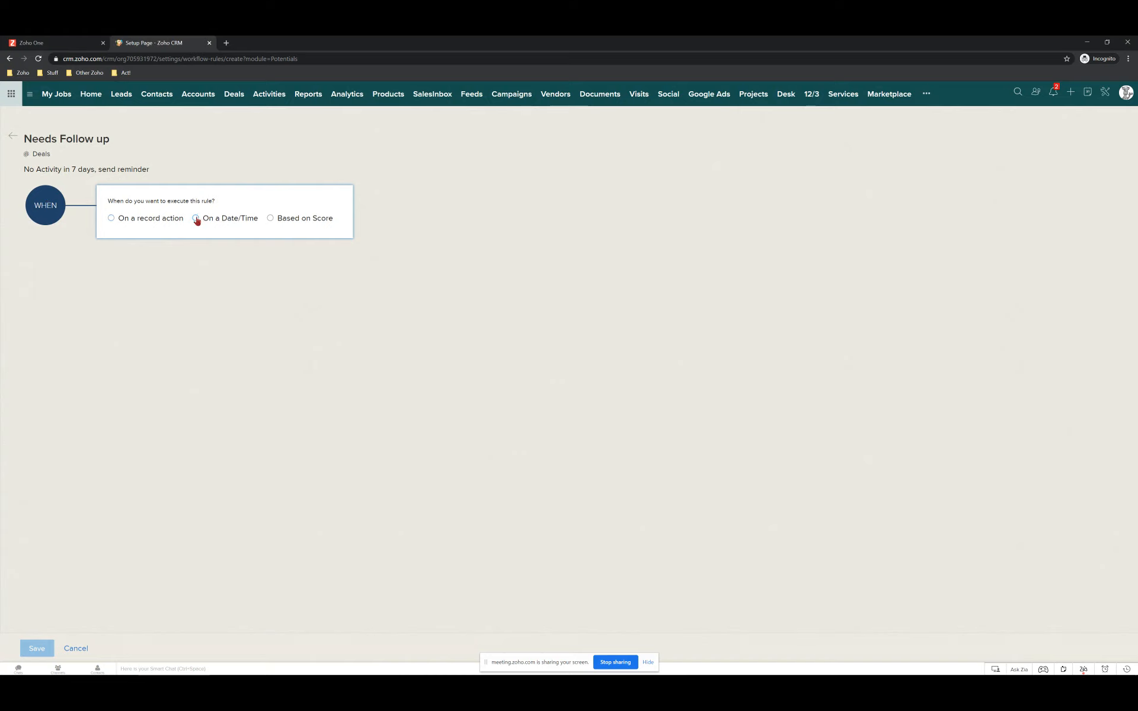
Schedule the rule once, 7 days after Last Activity Time at 08:00 AM.
{"action": "left_click", "coordinate": [237, 220]}
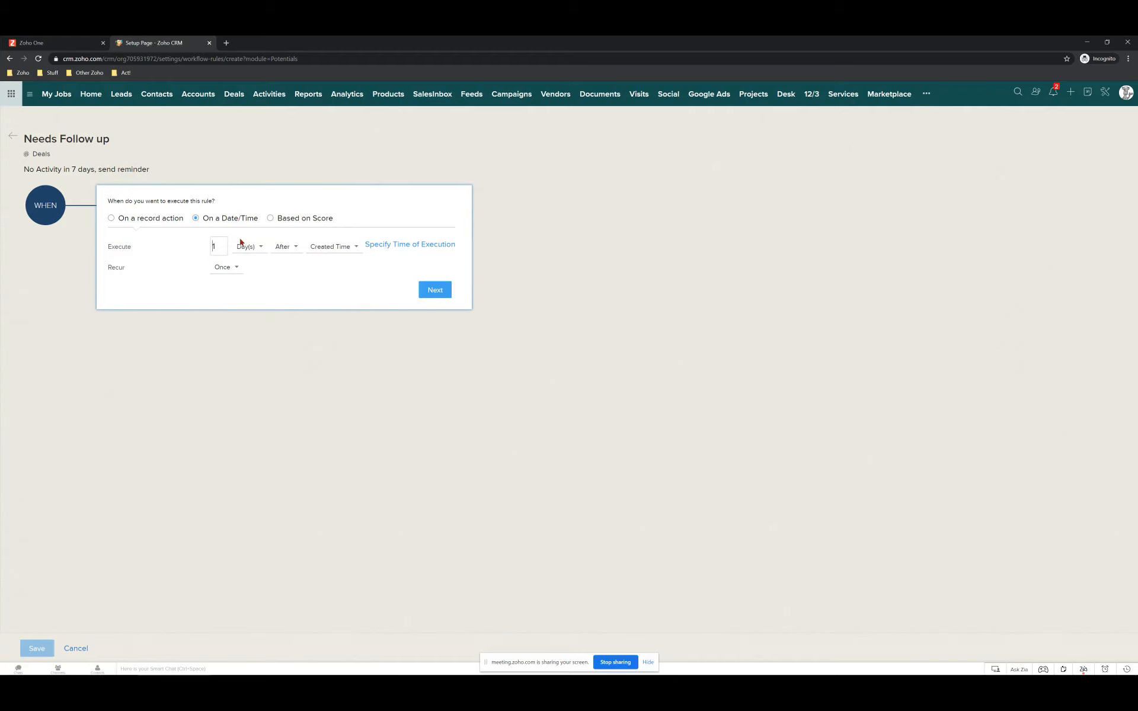
{"action": "type", "text": "7"}
{"action": "left_click", "coordinate": [283, 247]}
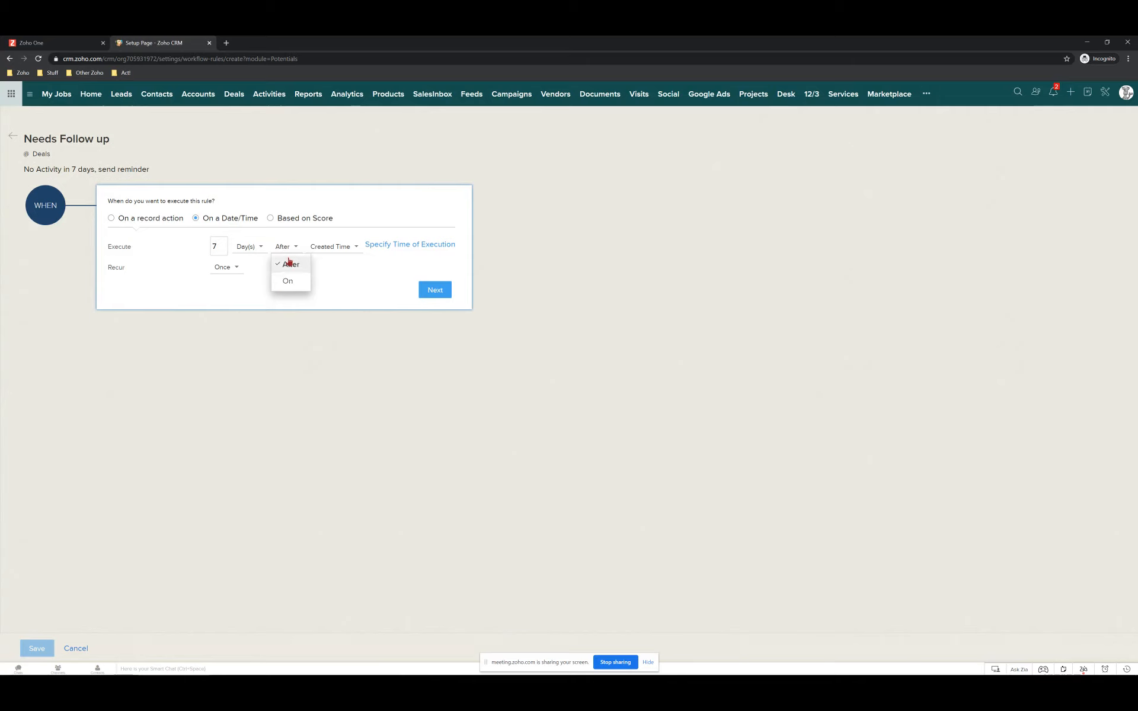
{"action": "left_click", "coordinate": [329, 247]}
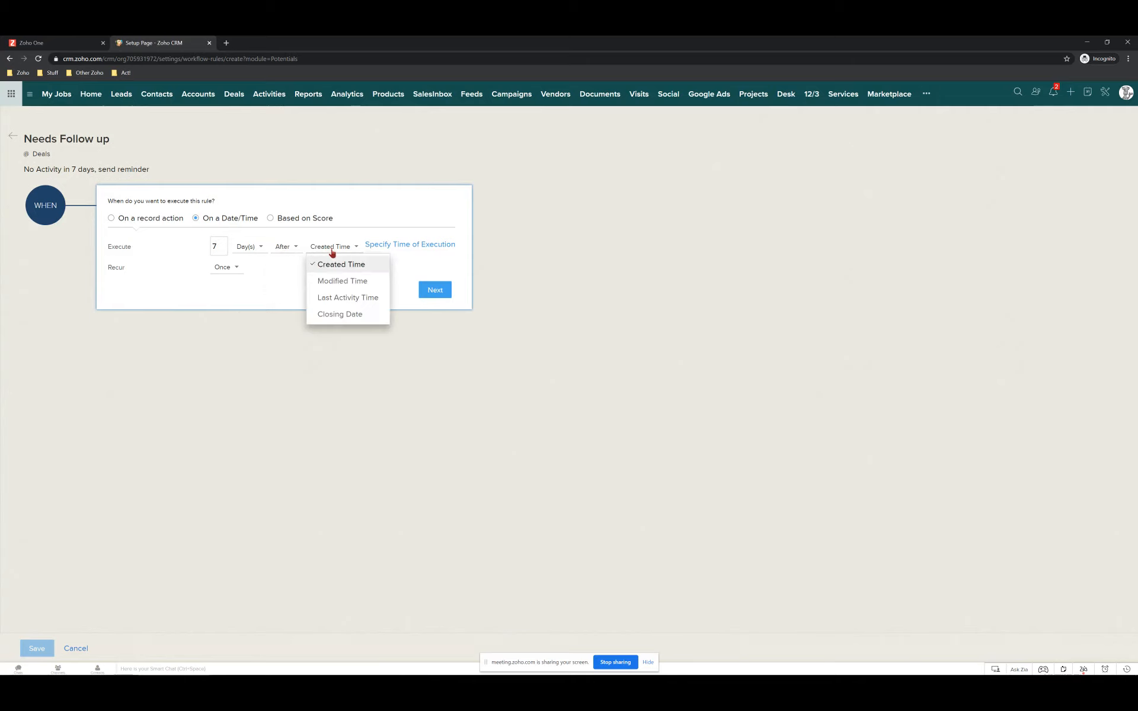
{"action": "left_click", "coordinate": [336, 298]}
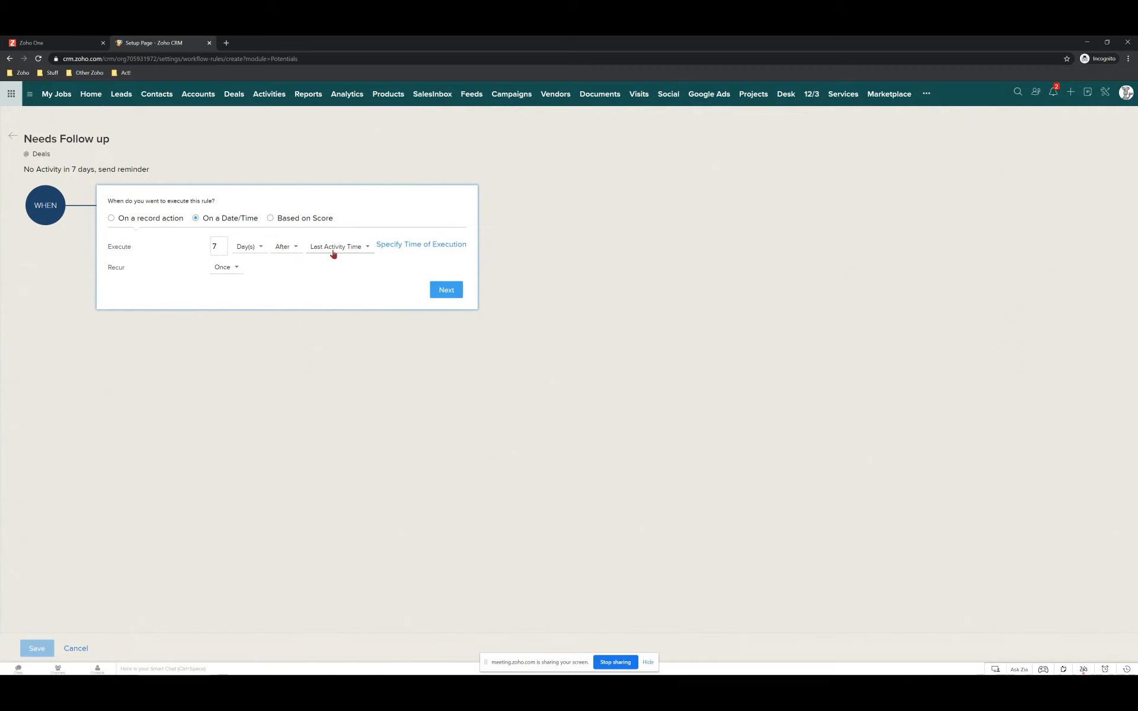
{"action": "left_click", "coordinate": [407, 247]}
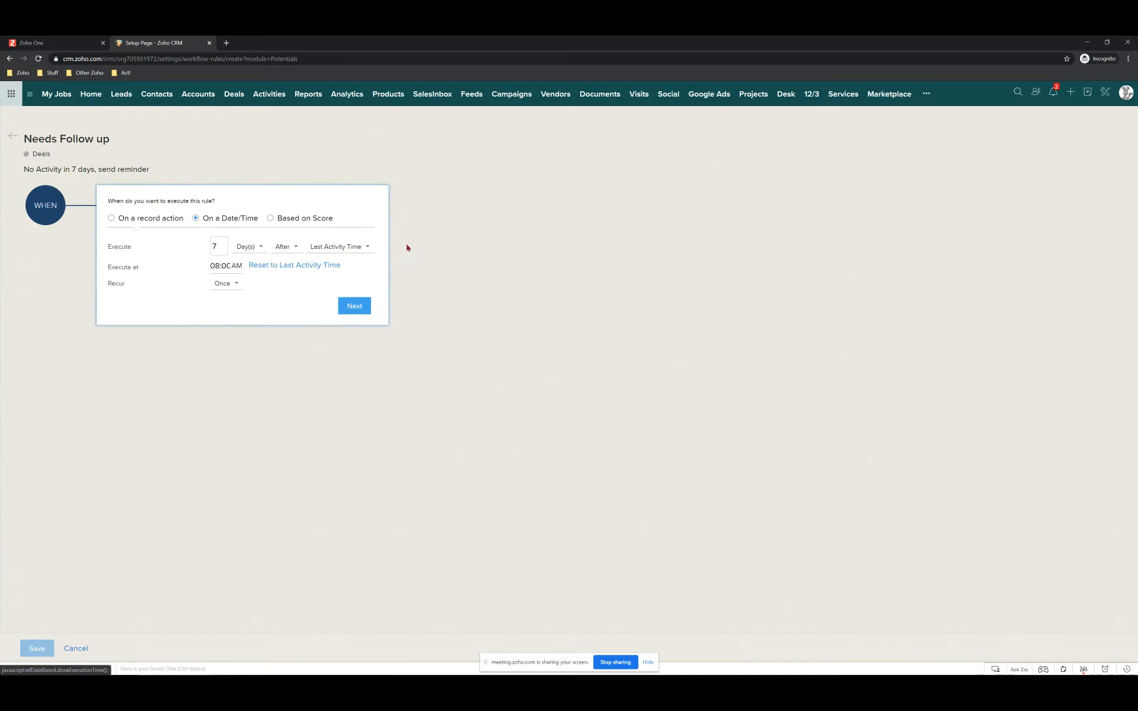
{"action": "left_click", "coordinate": [216, 268]}
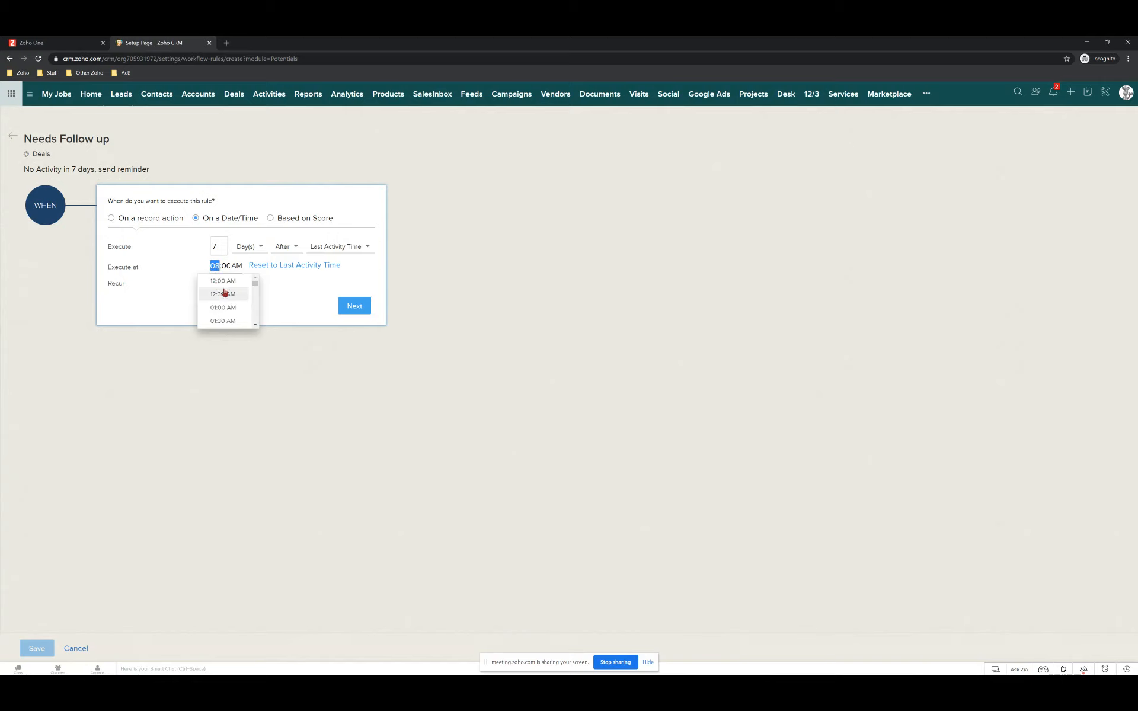
{"action": "left_click", "coordinate": [169, 291]}
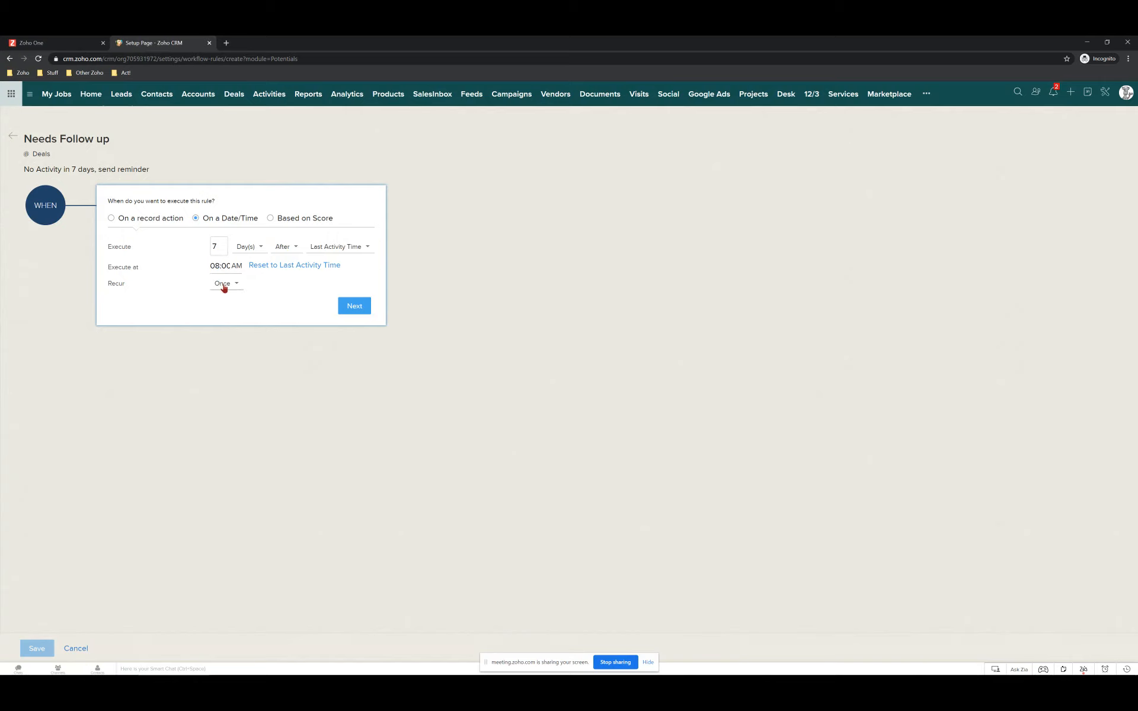
{"action": "left_click", "coordinate": [353, 307]}
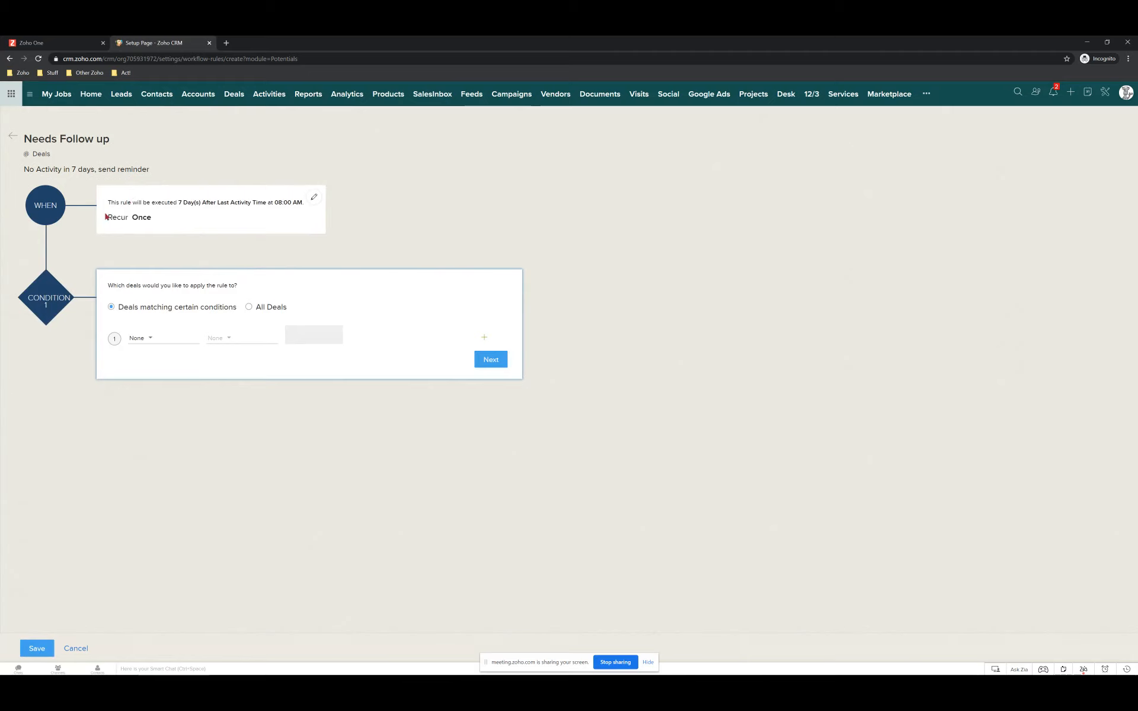
Base Condition 1 on the Stage field with the isn't operator.
{"action": "left_click", "coordinate": [153, 347]}
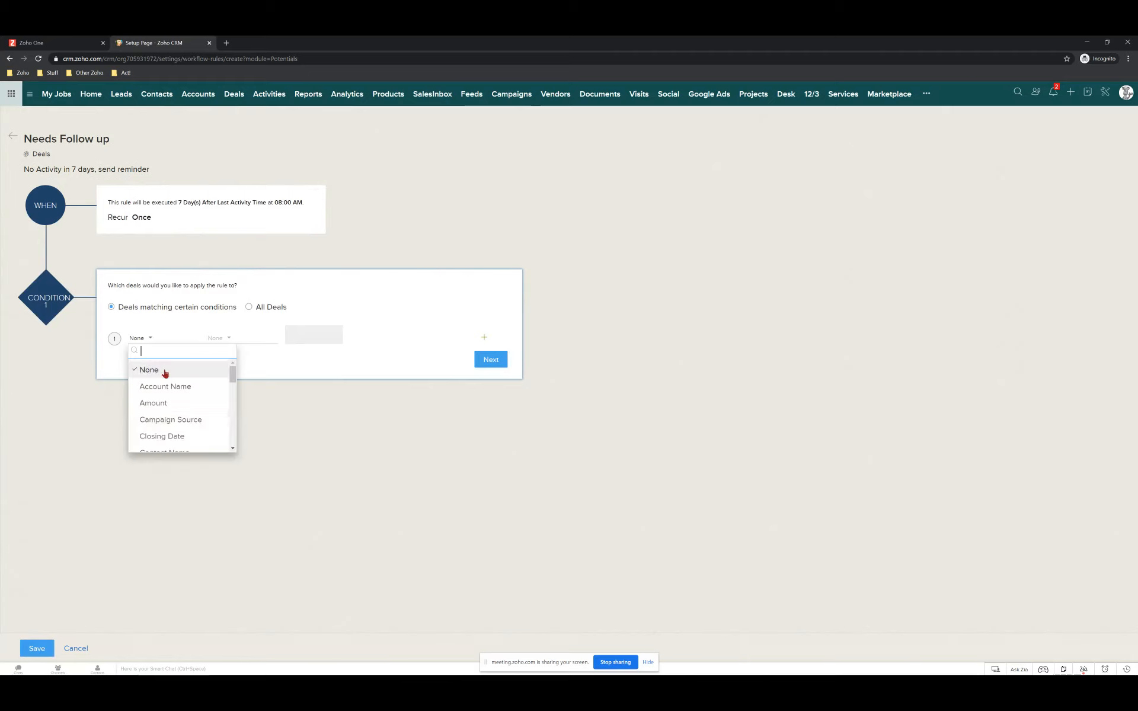
{"action": "scroll", "coordinate": [157, 411], "scroll_direction": "down", "scroll_amount": 2}
{"action": "scroll", "coordinate": [169, 411], "scroll_direction": "down", "scroll_amount": 4}
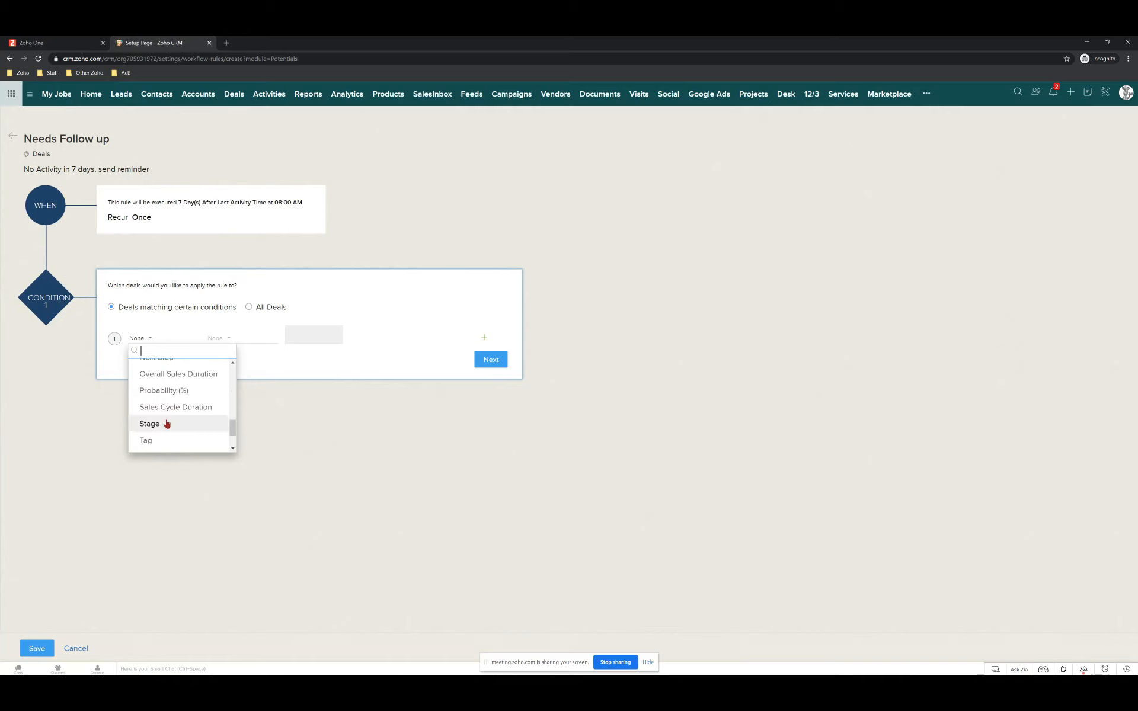
{"action": "left_click", "coordinate": [170, 425]}
{"action": "left_click", "coordinate": [231, 337]}
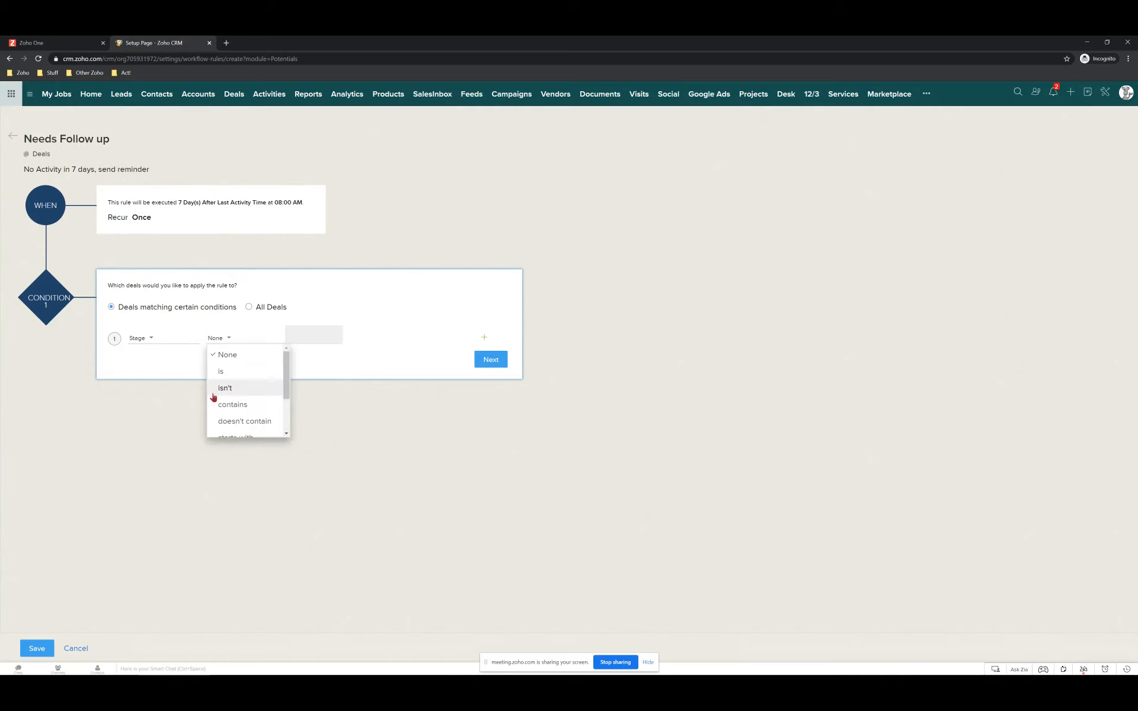
{"action": "key", "text": "Return"}
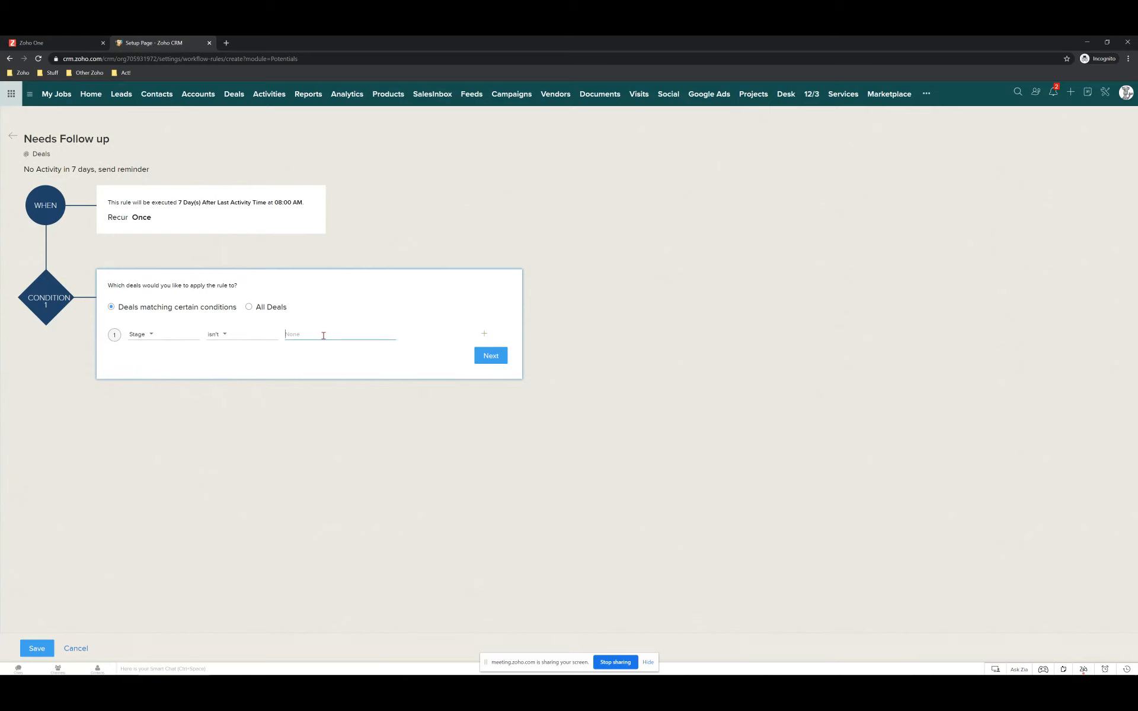
Exclude the Closed Won, Closed Lost and Closed-Lost to Competition stages and save the condition.
{"action": "left_click", "coordinate": [322, 333]}
{"action": "scroll", "coordinate": [319, 394], "scroll_direction": "down", "scroll_amount": 2}
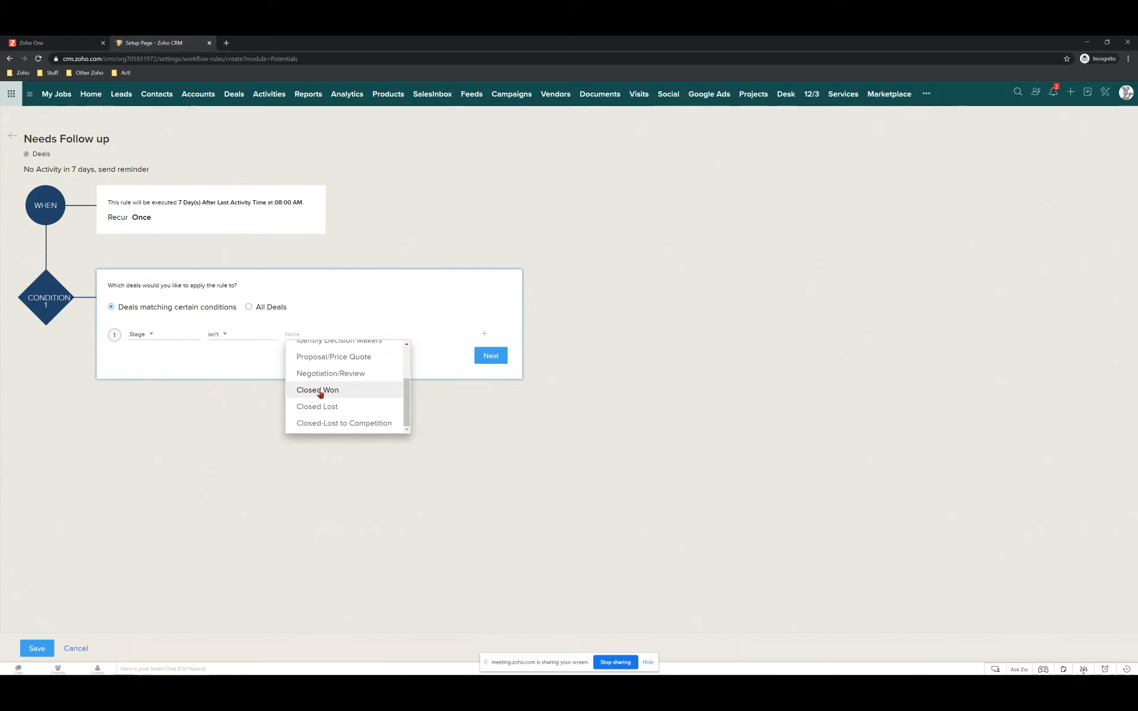
{"action": "left_click", "coordinate": [320, 392]}
{"action": "scroll", "coordinate": [327, 403], "scroll_direction": "down", "scroll_amount": 2}
{"action": "left_click", "coordinate": [324, 409]}
{"action": "scroll", "coordinate": [329, 414], "scroll_direction": "down", "scroll_amount": 3}
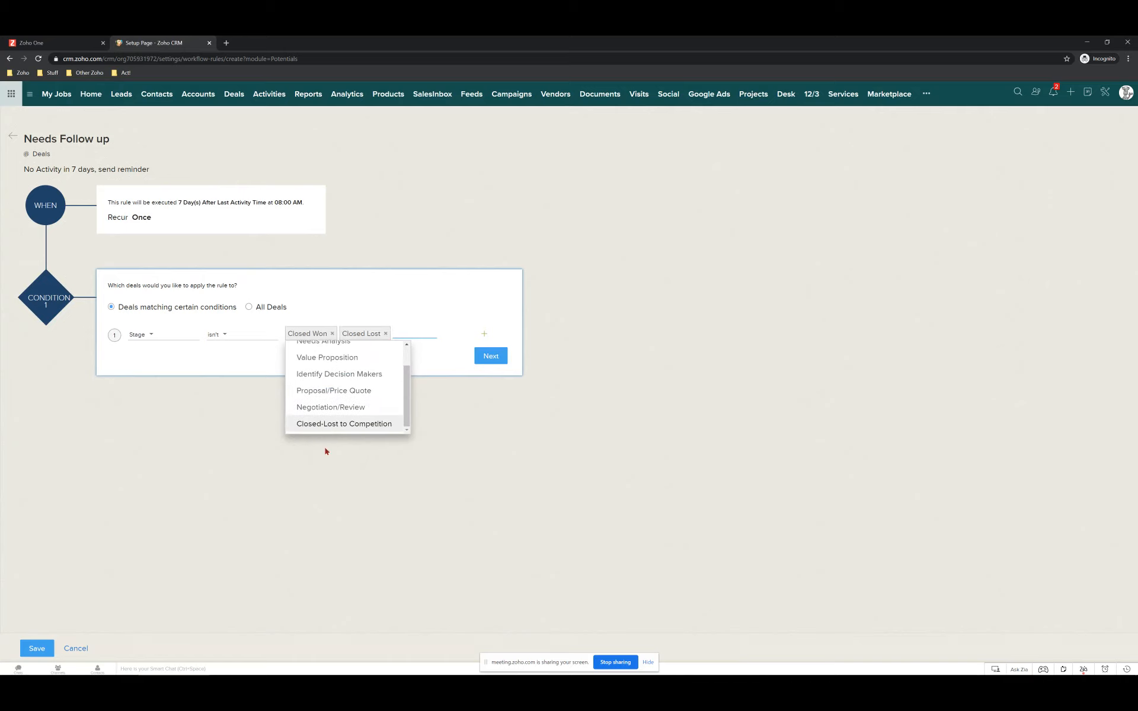
{"action": "left_click", "coordinate": [329, 424]}
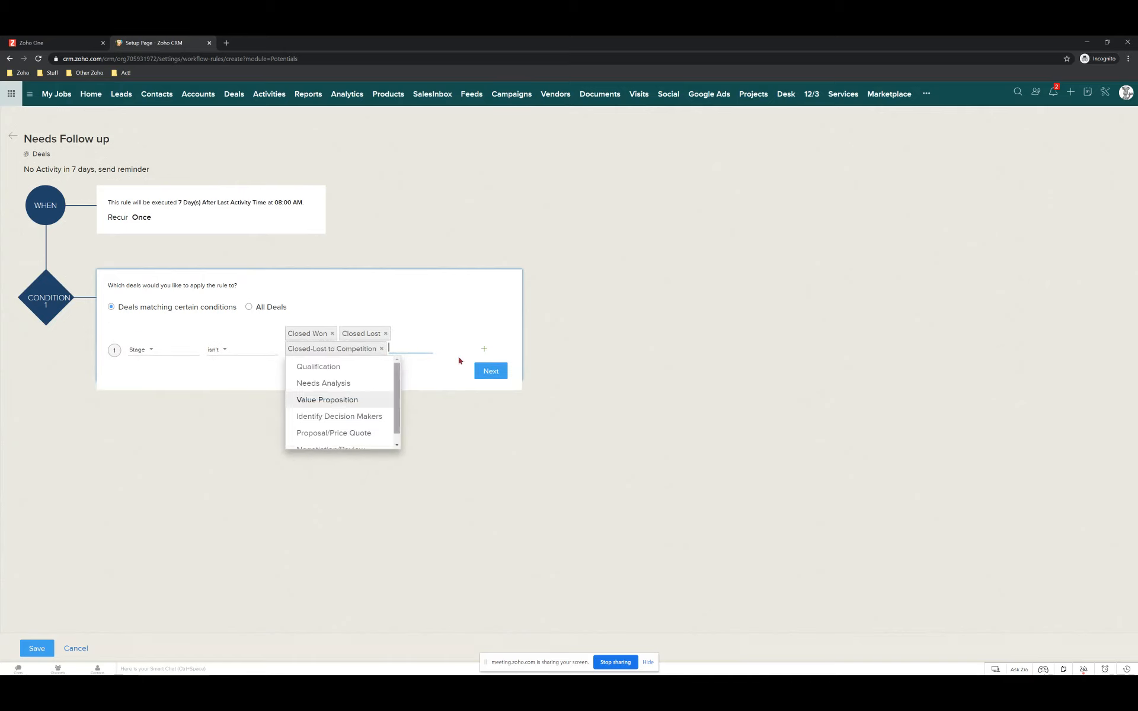
{"action": "left_click", "coordinate": [492, 371]}
{"action": "left_click", "coordinate": [491, 371]}
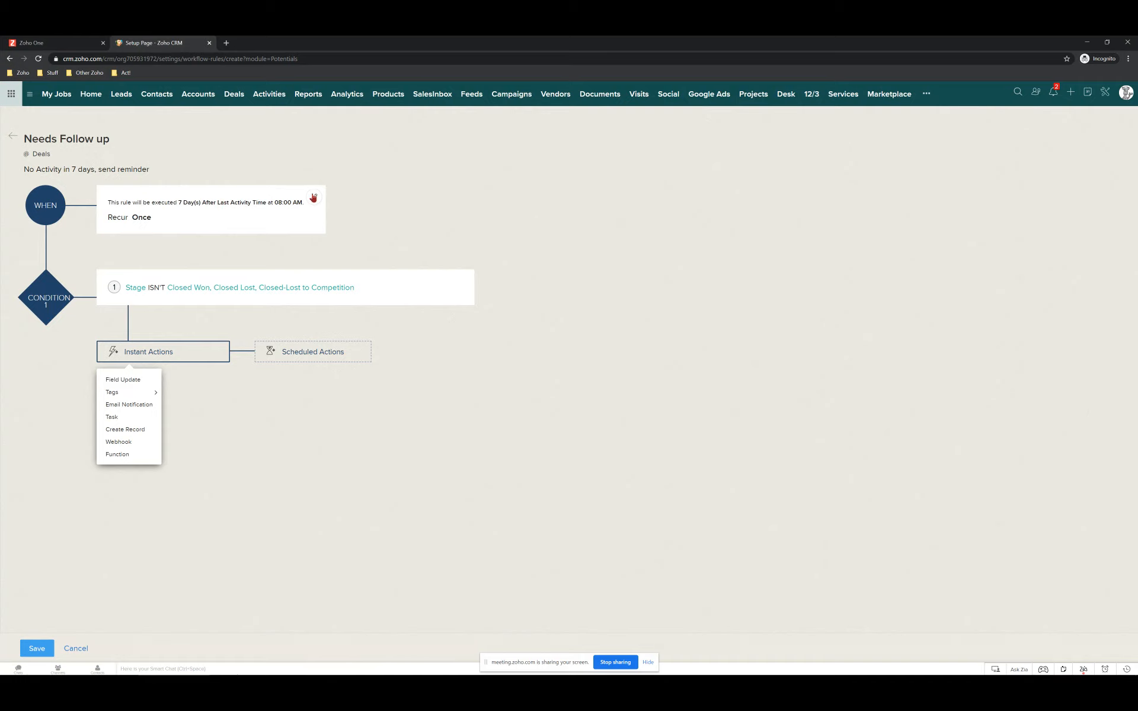
Change the timing to 7 days before Closing Date, keeping 08:00 AM.
{"action": "left_click", "coordinate": [313, 198]}
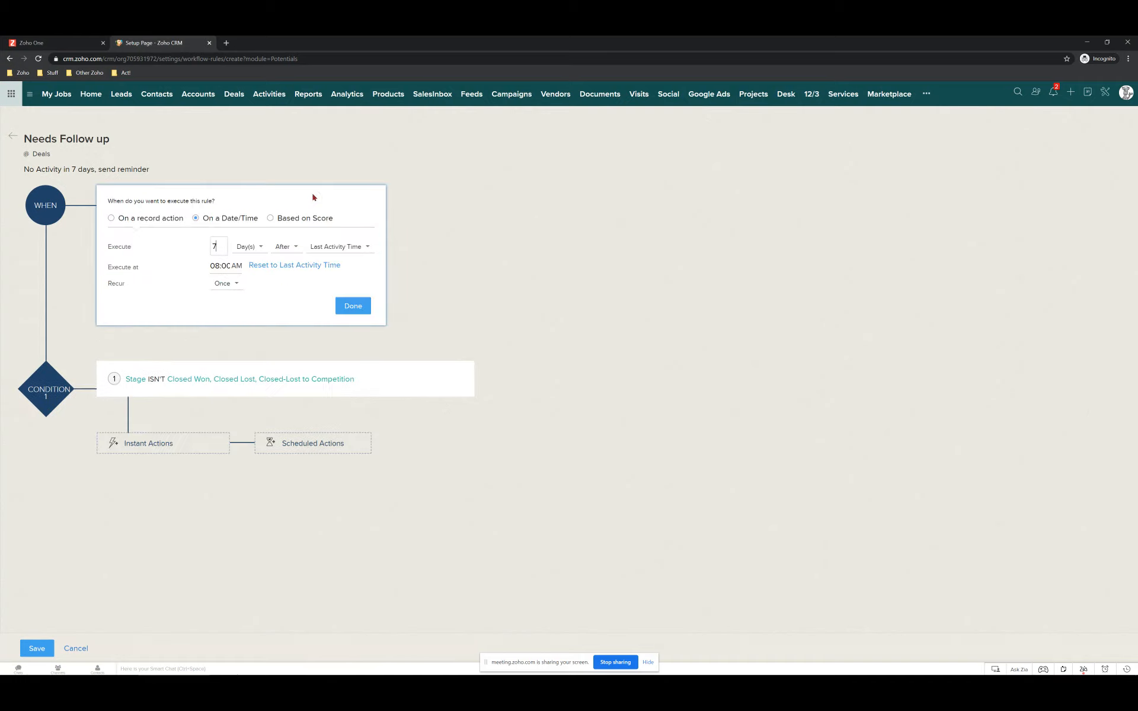
{"action": "left_click", "coordinate": [349, 248]}
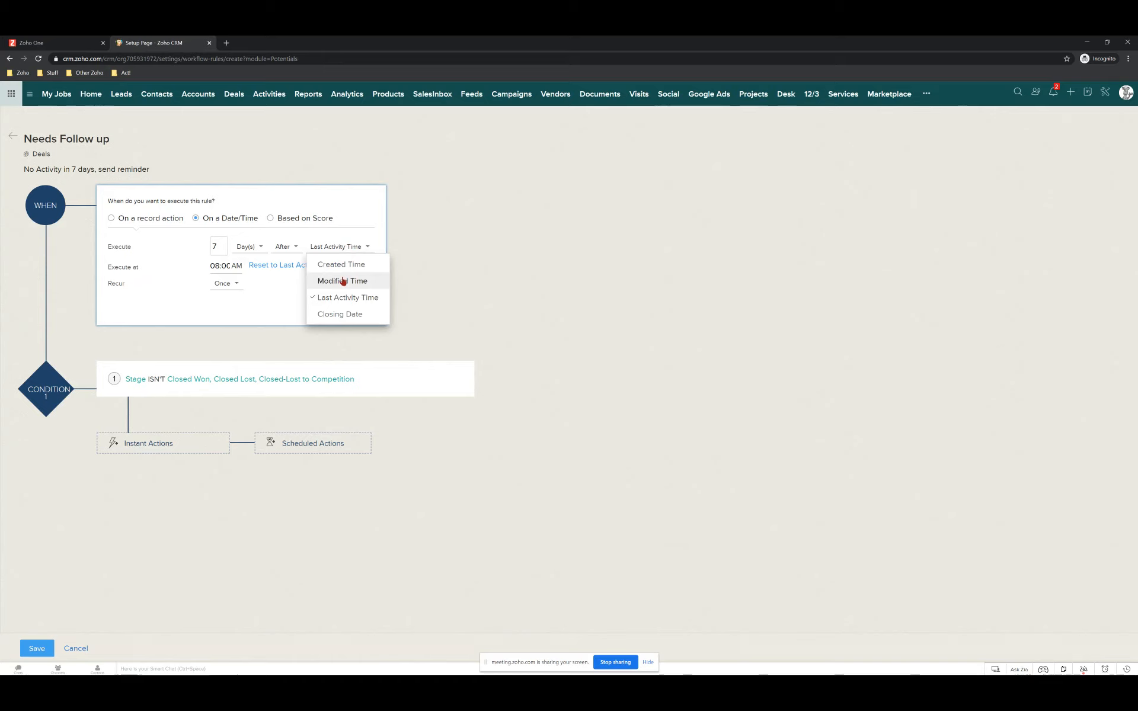
{"action": "left_click", "coordinate": [336, 315]}
{"action": "left_click", "coordinate": [273, 248]}
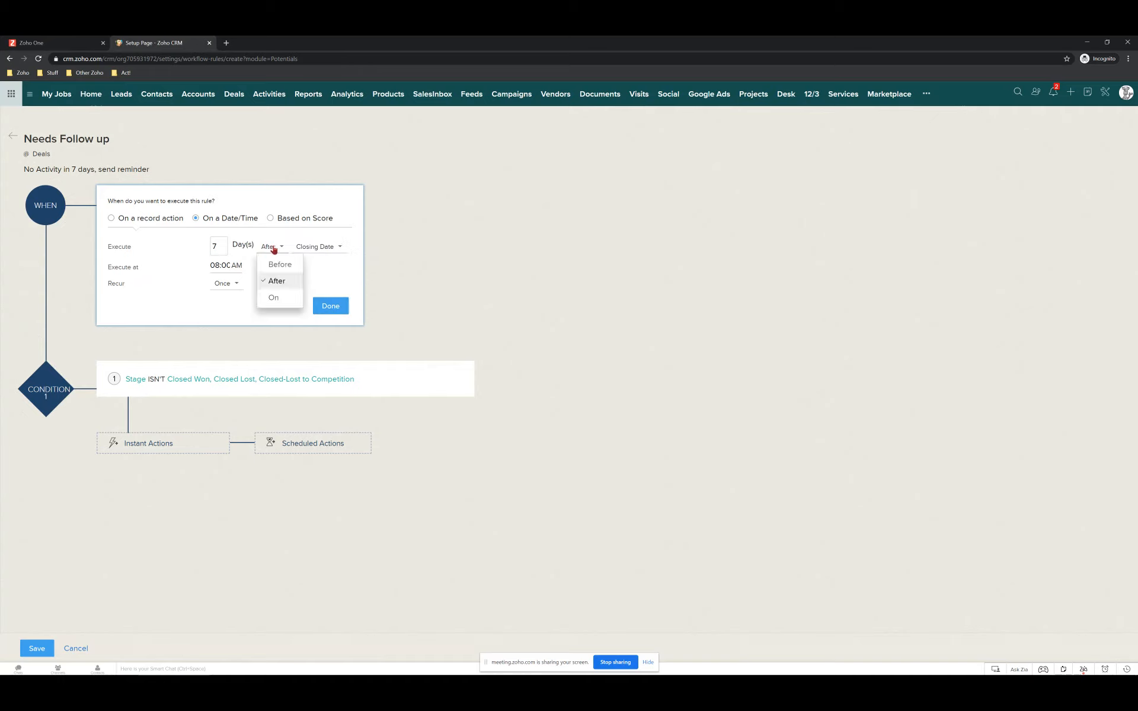
{"action": "left_click", "coordinate": [277, 264]}
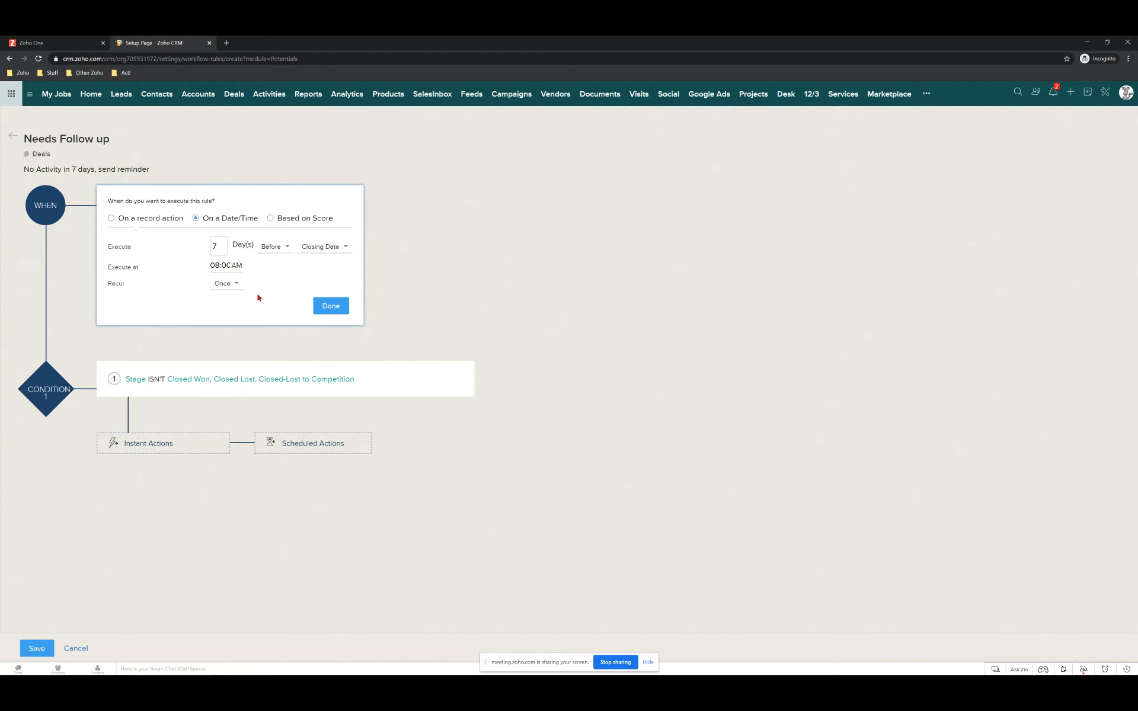
{"action": "left_click", "coordinate": [315, 249]}
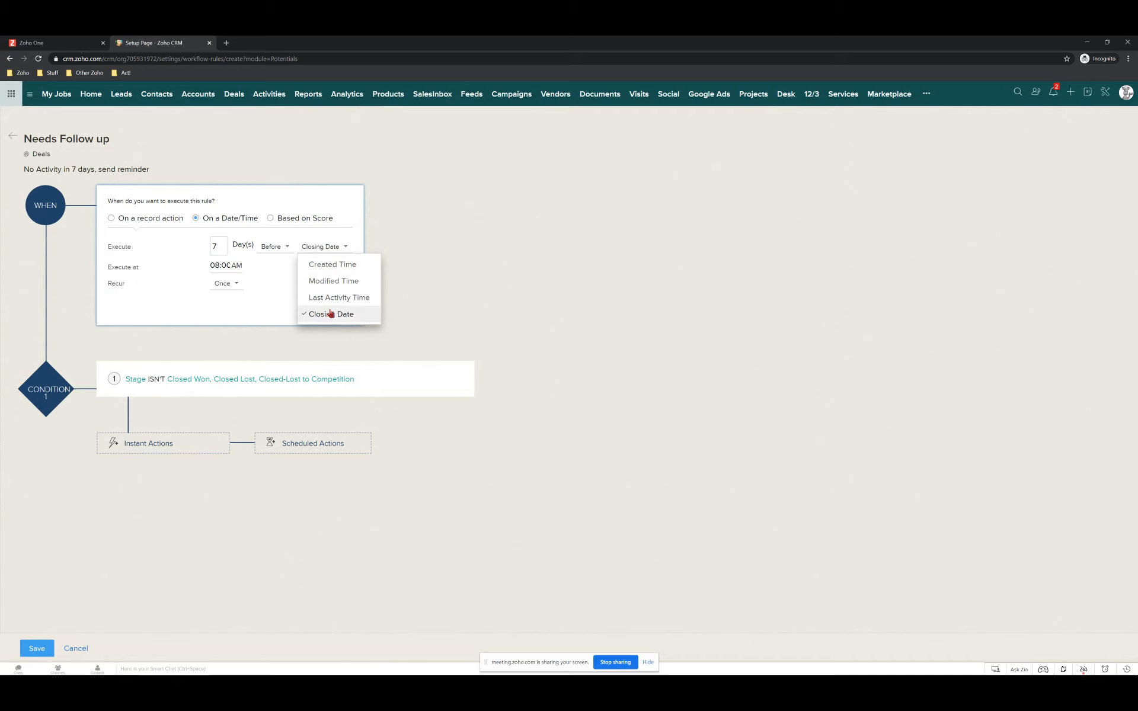
{"action": "left_click", "coordinate": [95, 390]}
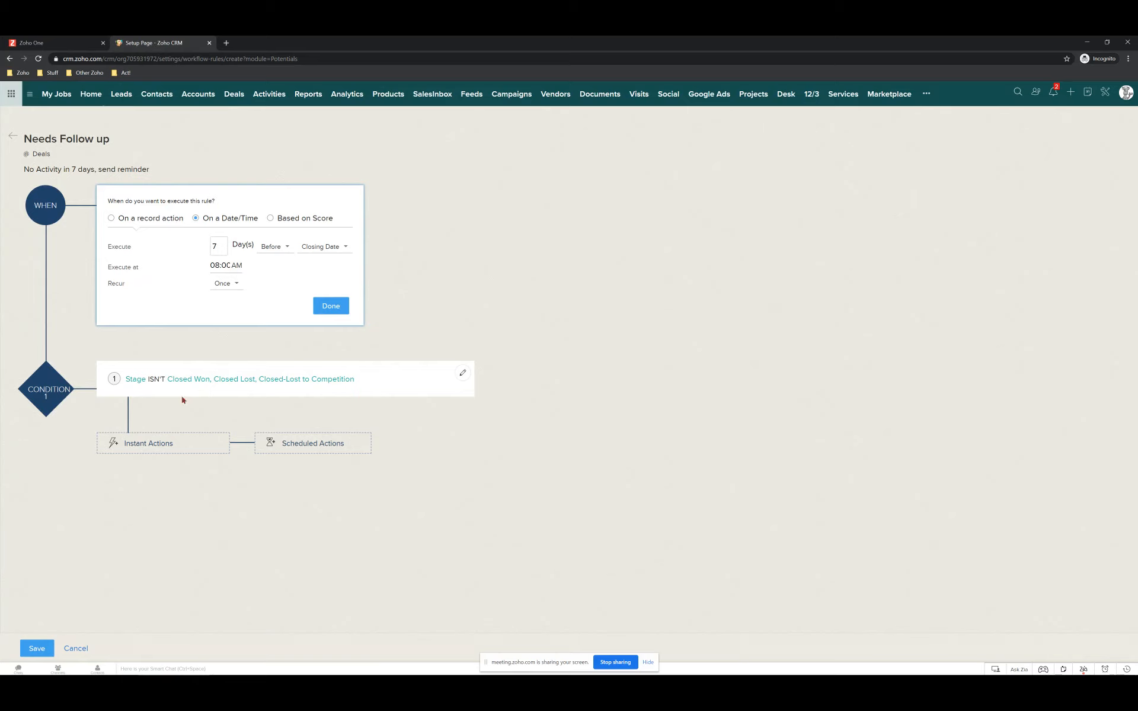
{"action": "left_click", "coordinate": [148, 442]}
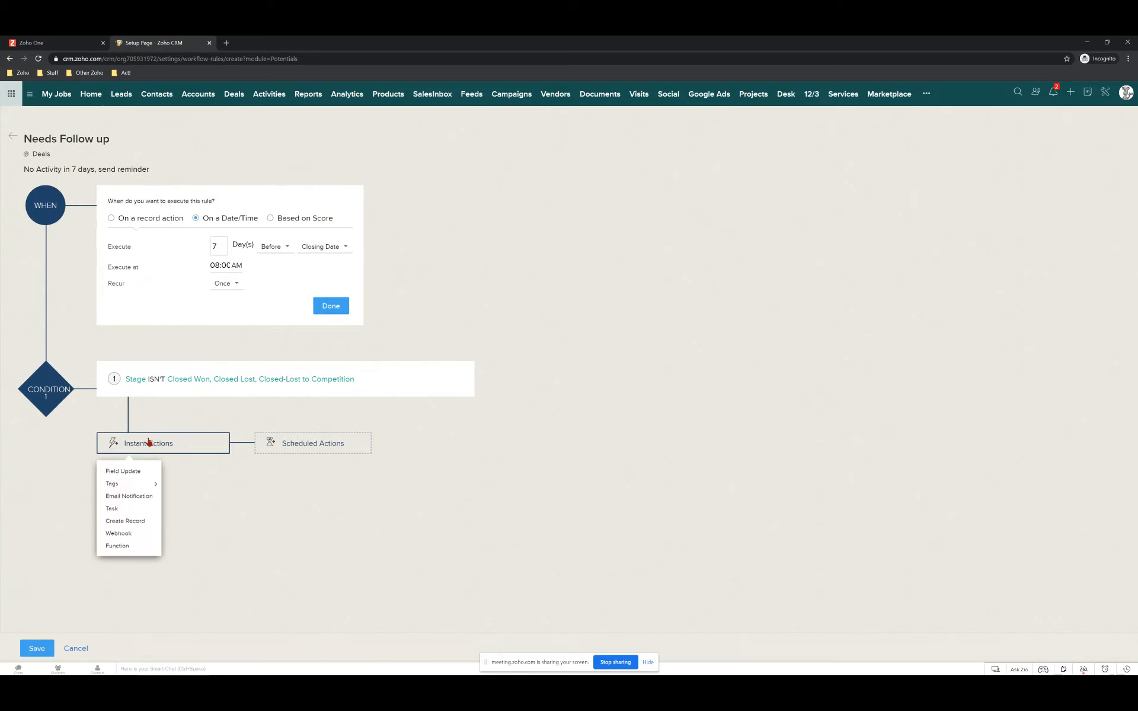
Start a new instant email notification named 'Upcoming Deal Reminder'.
{"action": "left_click", "coordinate": [122, 498]}
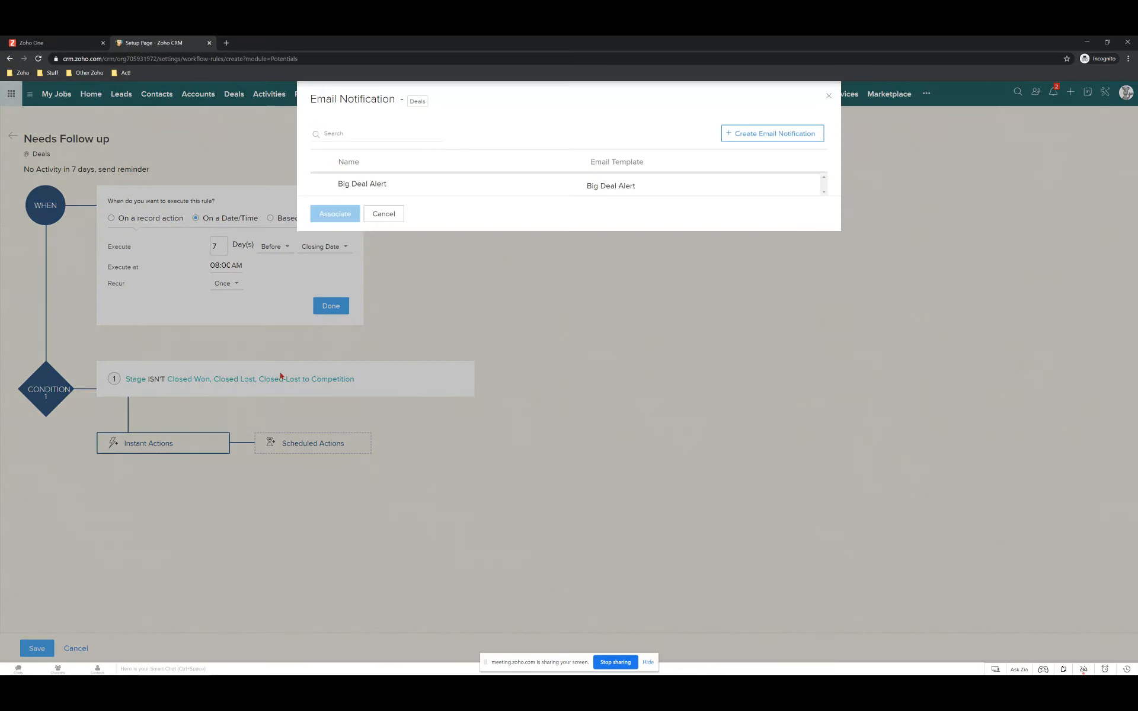
{"action": "left_click", "coordinate": [782, 142]}
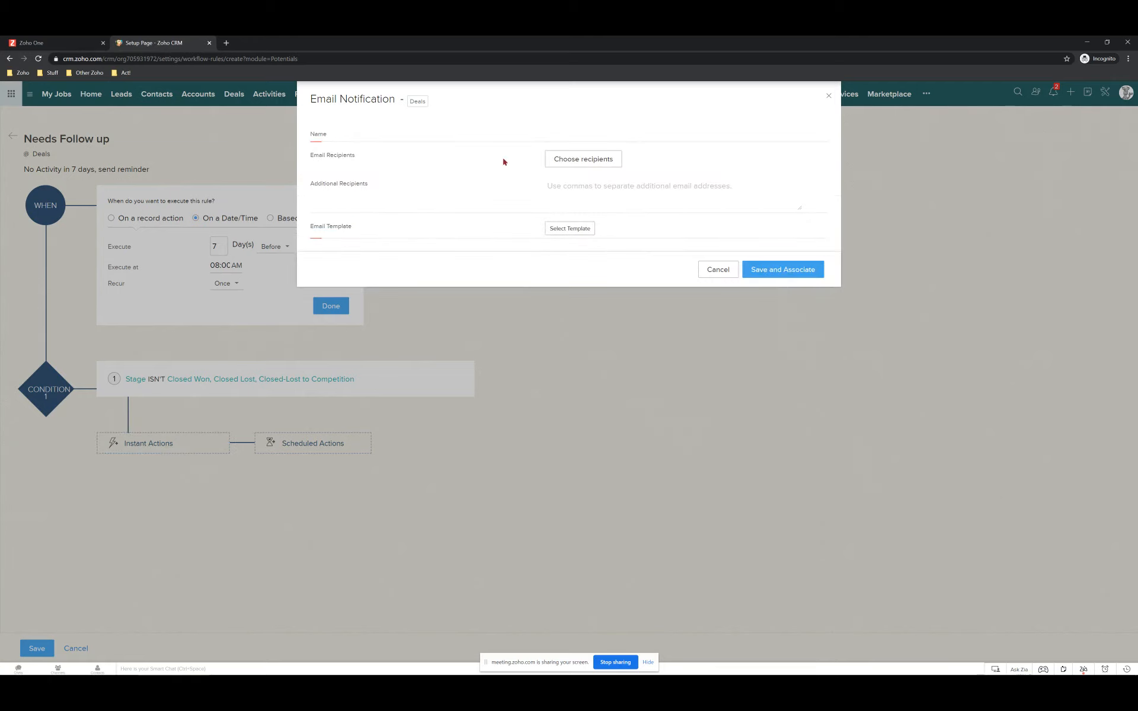
{"action": "left_click", "coordinate": [581, 138]}
{"action": "type", "text": "Upcoming Deal Re"}
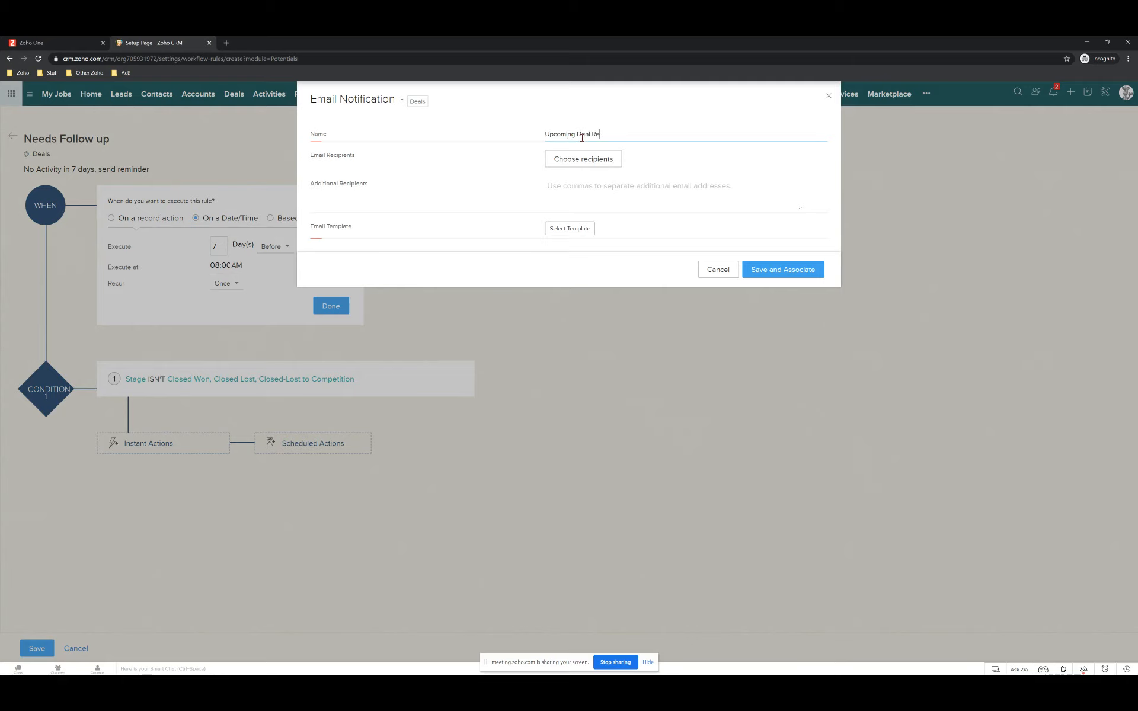
{"action": "type", "text": "minf"}
{"action": "key", "text": "BackSpace"}
{"action": "type", "text": "der"}
Set the notification recipients to the deal Owner and the Owner's Manager.
{"action": "left_click", "coordinate": [576, 160]}
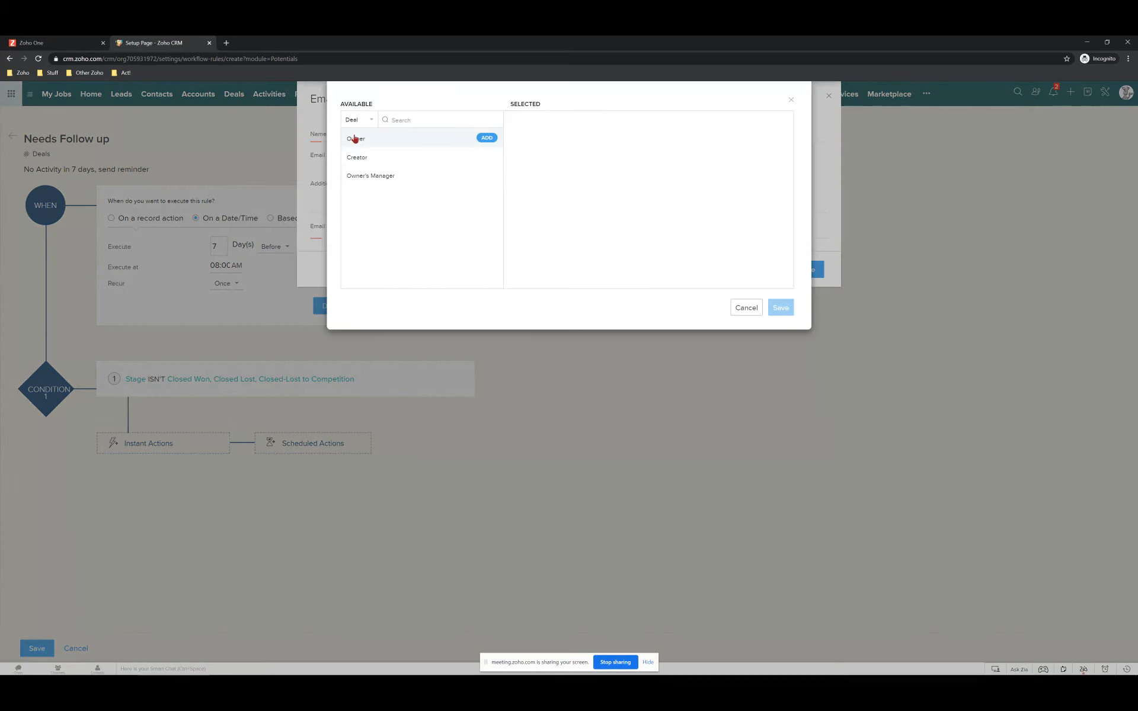
{"action": "left_click", "coordinate": [355, 139]}
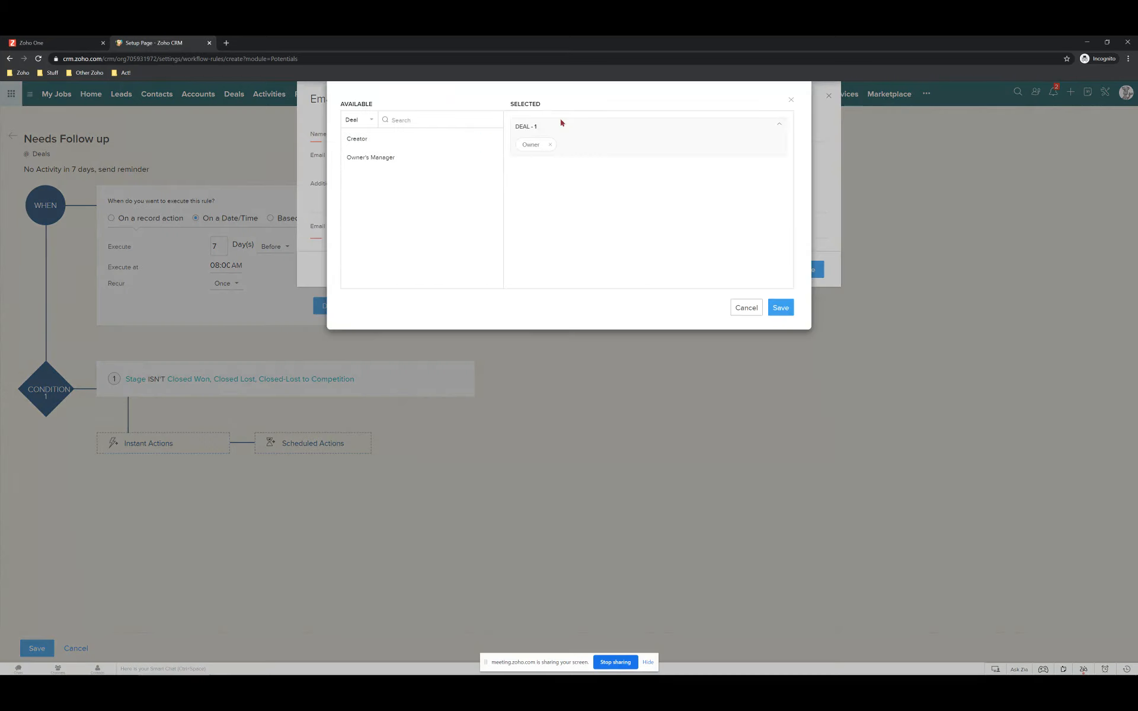
{"action": "left_click", "coordinate": [355, 161]}
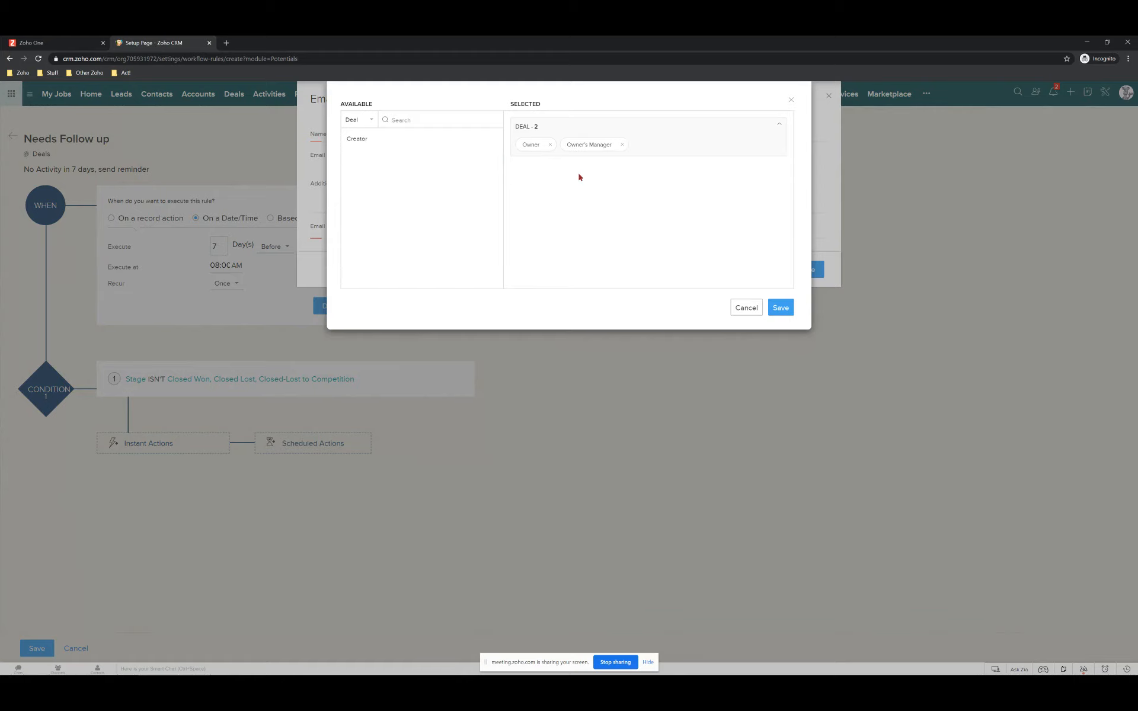
{"action": "left_click", "coordinate": [780, 307]}
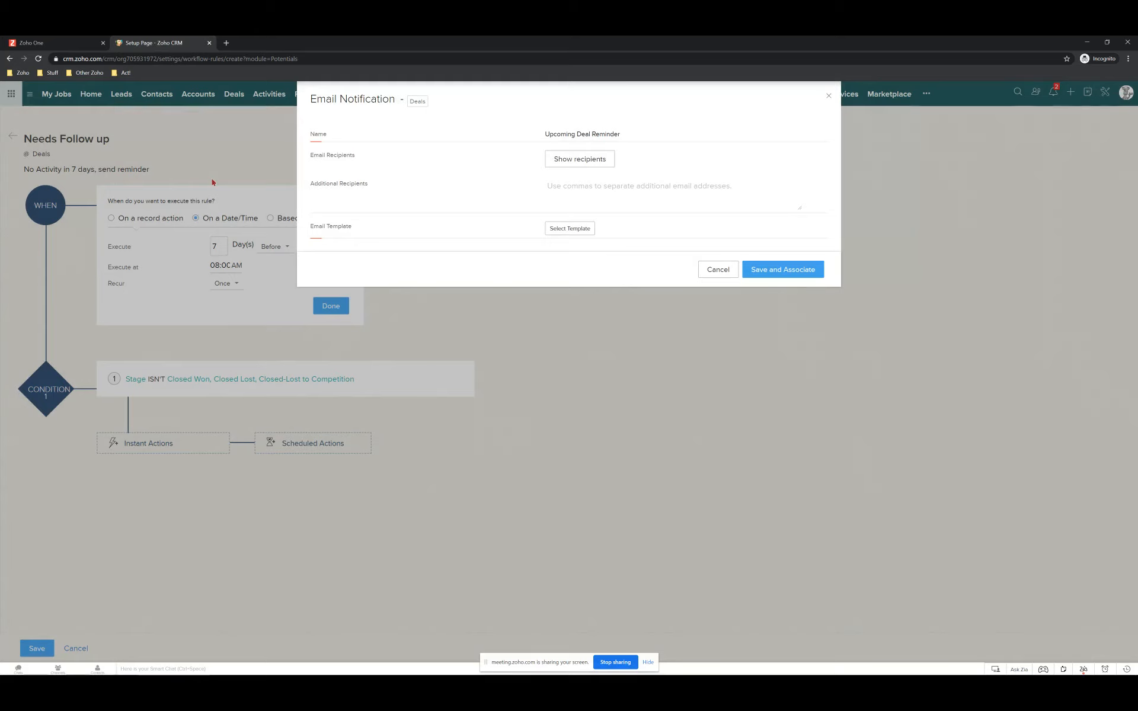
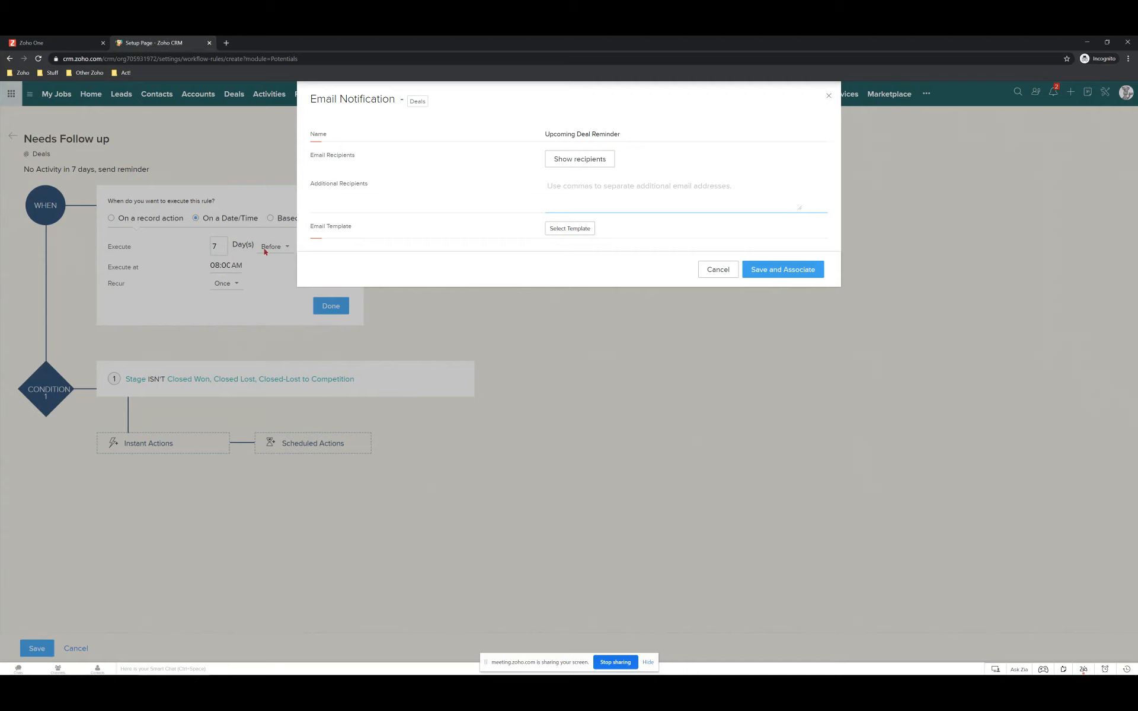
Clear the additional recipient address, choose the Big Deal Alert template, and save and associate.
{"action": "left_click", "coordinate": [576, 228]}
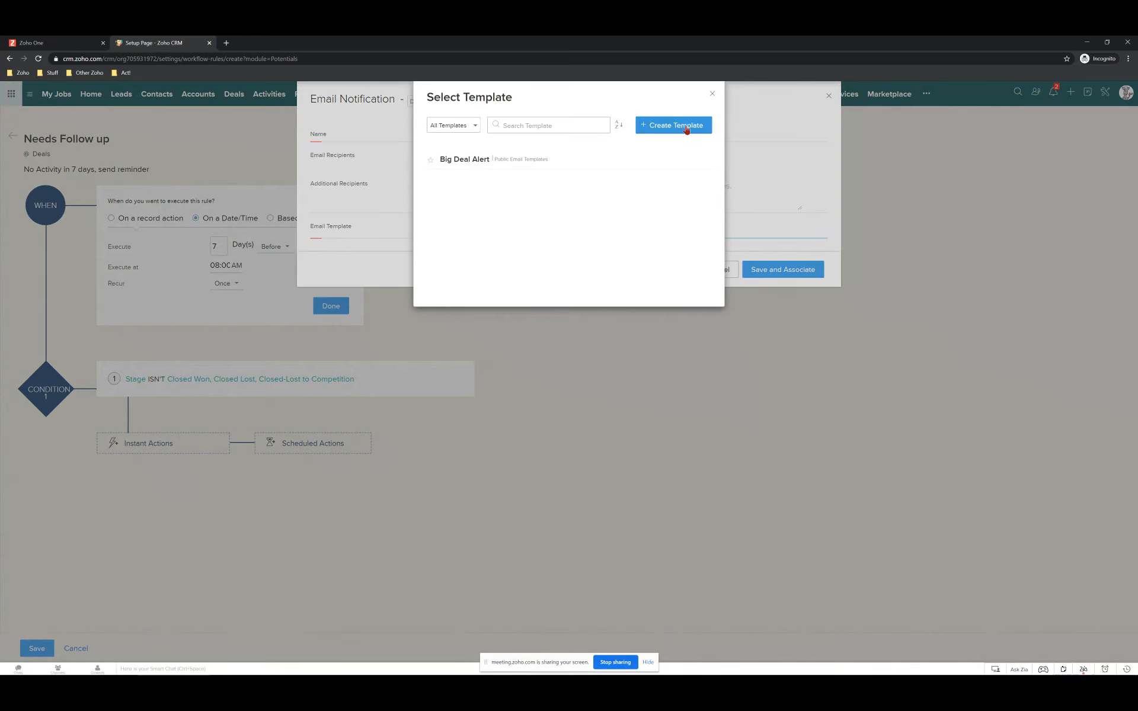
{"action": "left_click", "coordinate": [465, 160]}
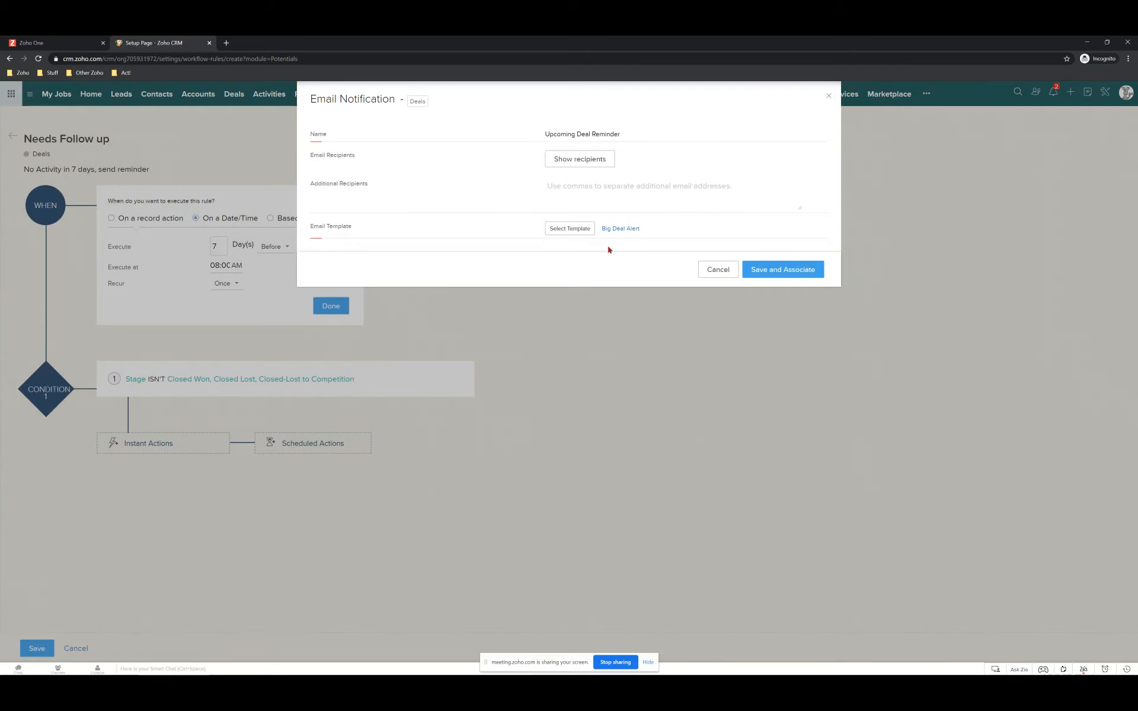
{"action": "left_click", "coordinate": [776, 269]}
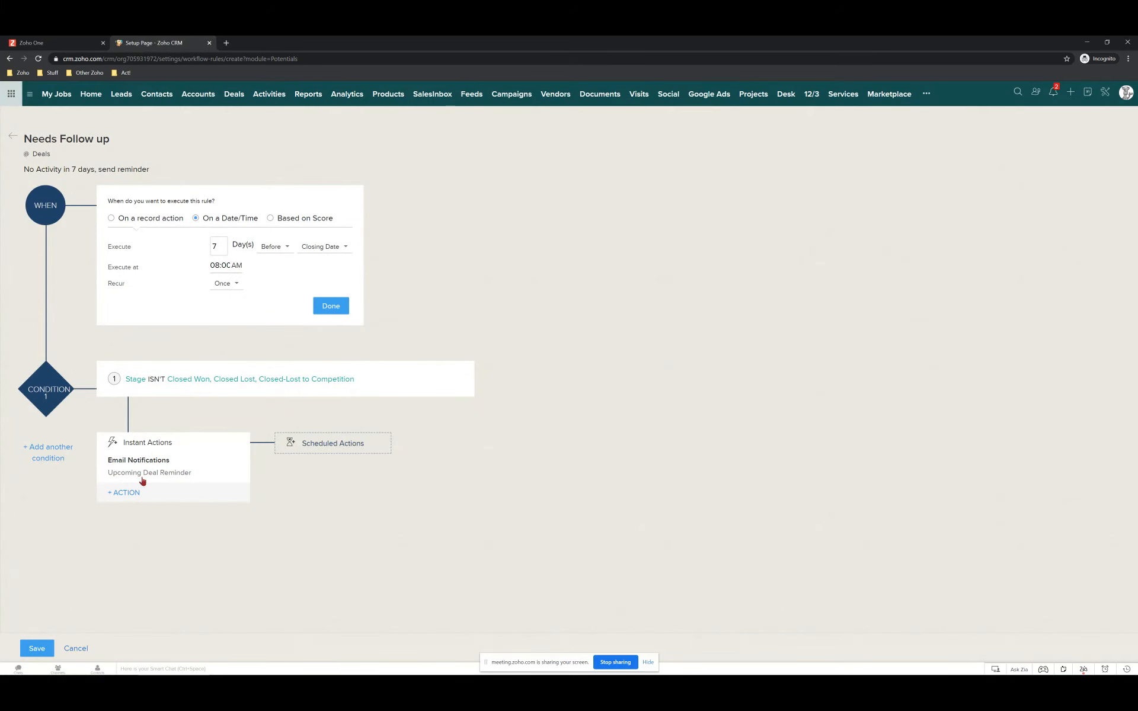
Create a new task action with subject 'Close the Deal', due 0 days after the trigger.
{"action": "left_click", "coordinate": [134, 492]}
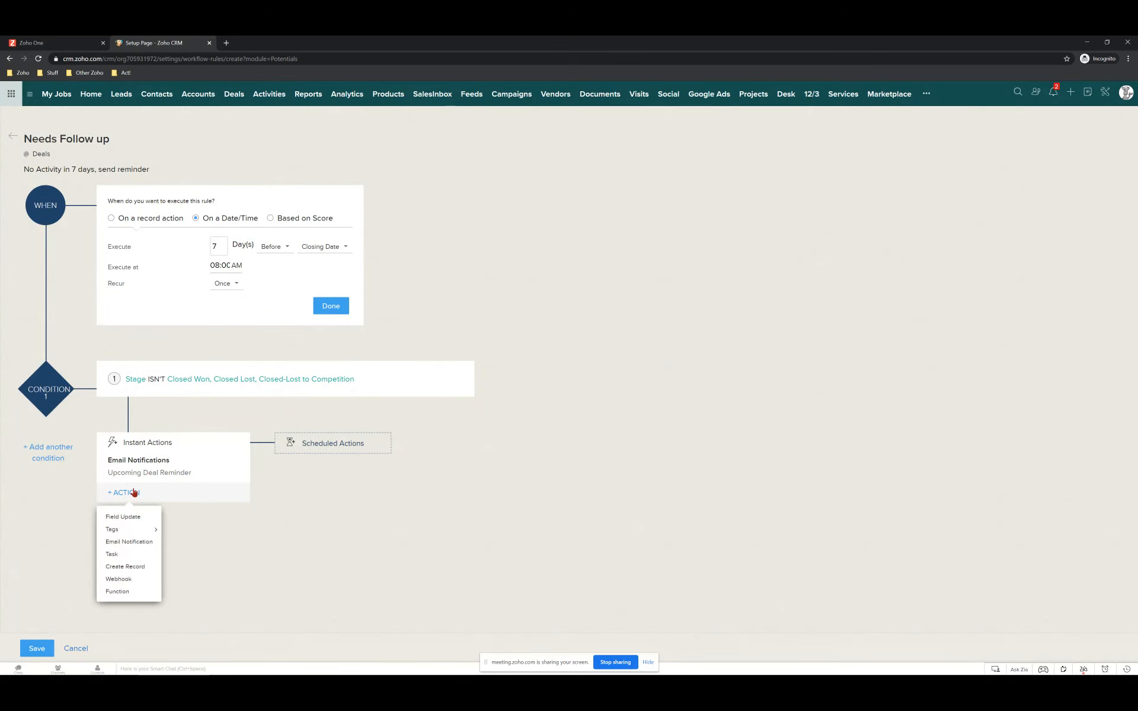
{"action": "left_click", "coordinate": [115, 556]}
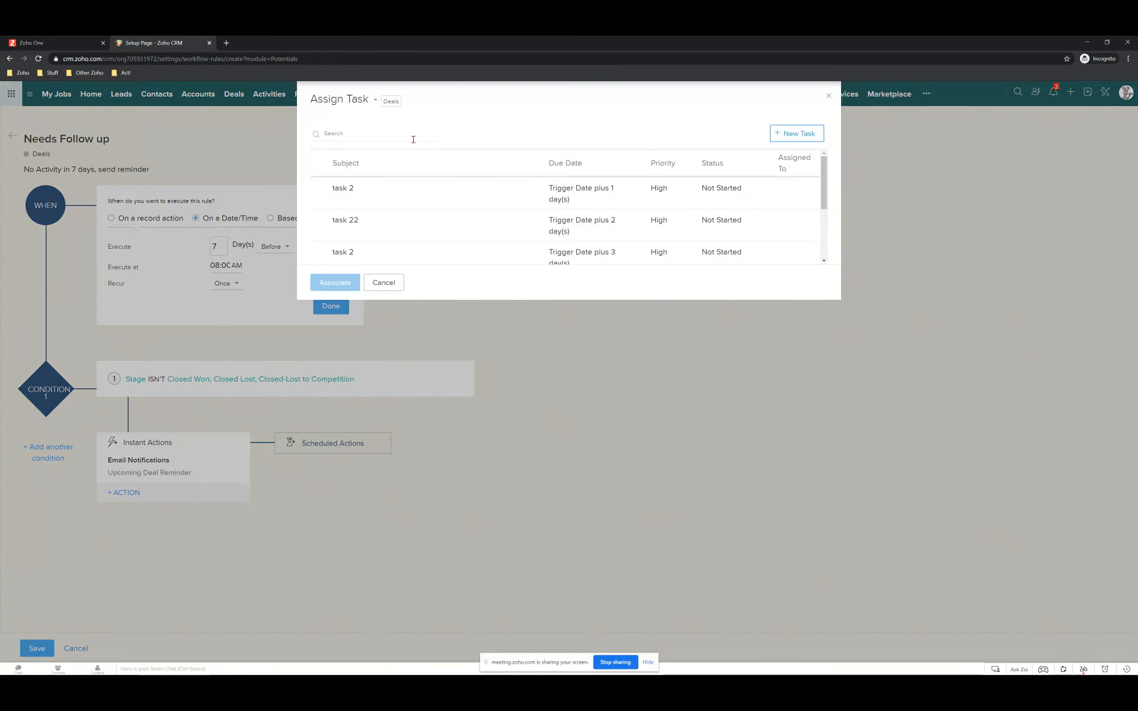
{"action": "left_click", "coordinate": [794, 133]}
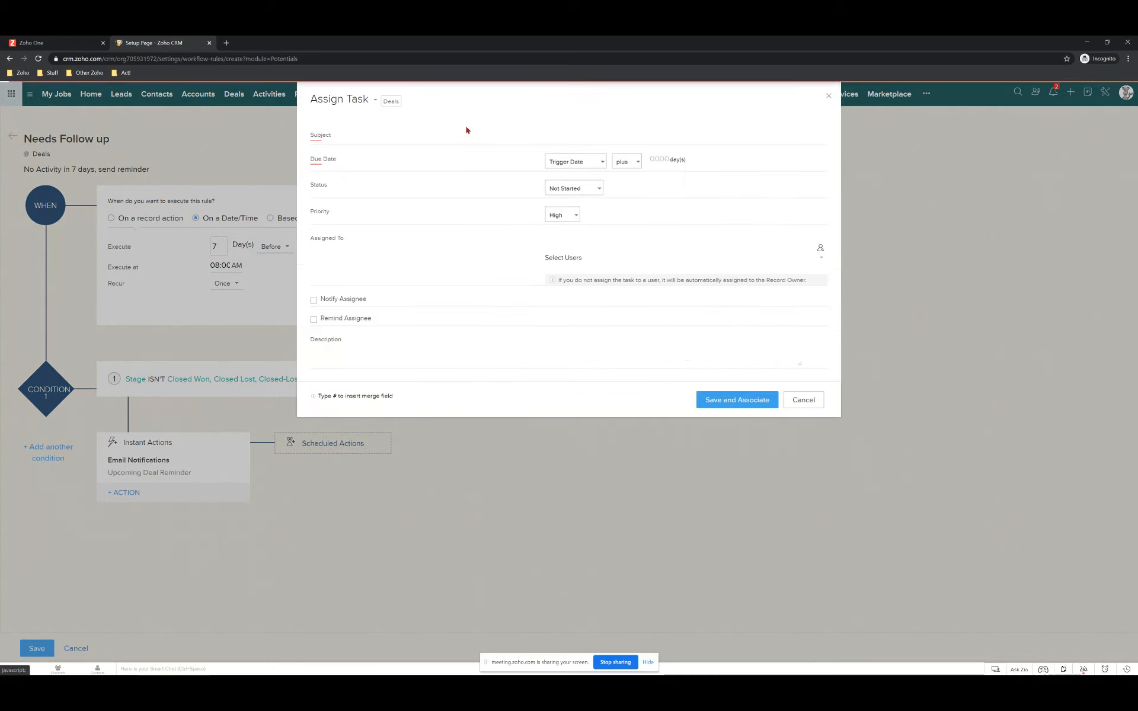
{"action": "left_click", "coordinate": [628, 135]}
{"action": "type", "text": "Close the Deal"}
{"action": "left_click", "coordinate": [648, 159]}
{"action": "type", "text": "0"}
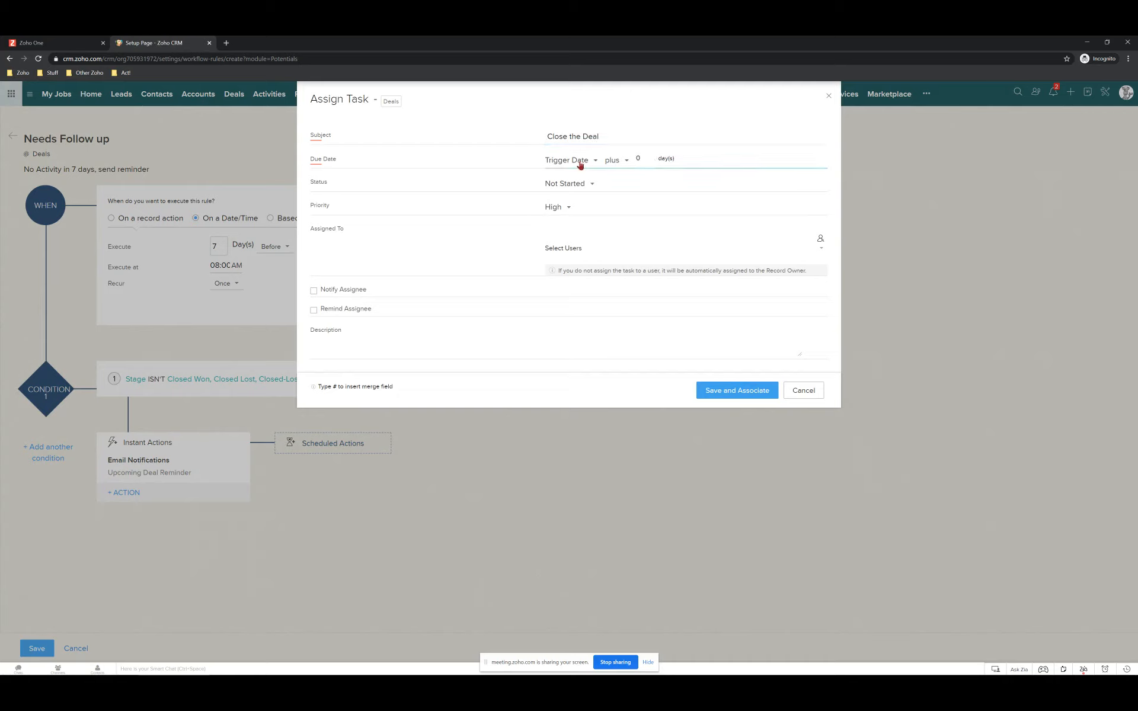
Assign the task to Standard User, add a description with the Deal Name merge field, and save.
{"action": "left_click", "coordinate": [572, 248]}
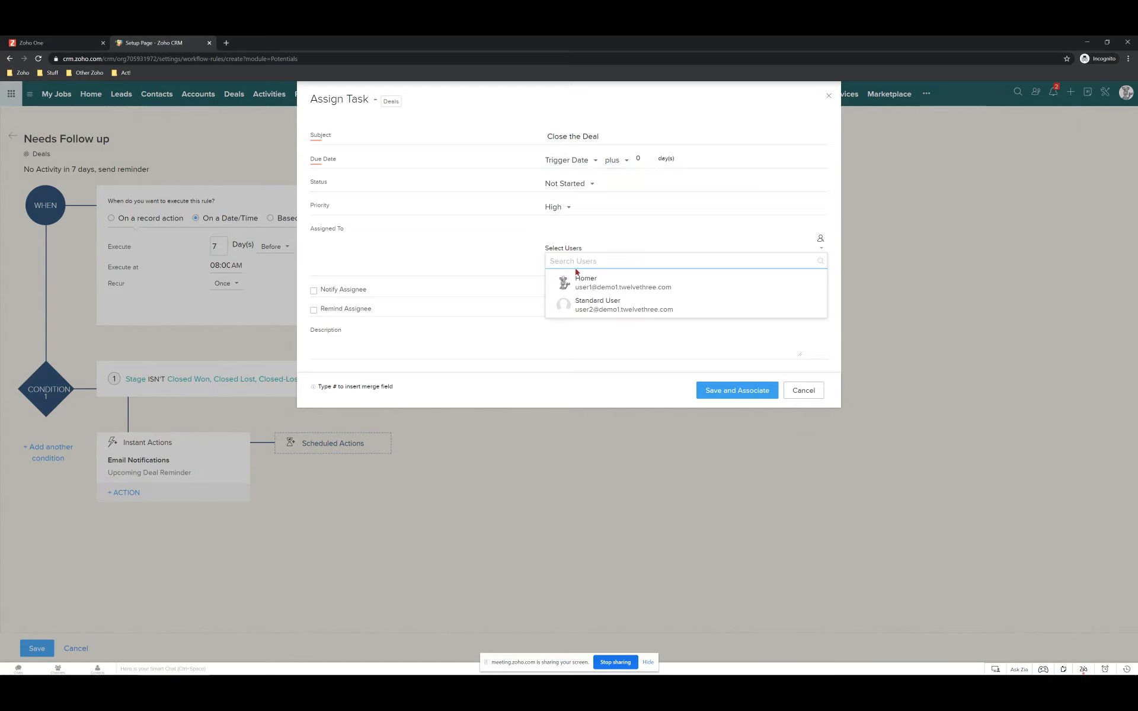
{"action": "left_click", "coordinate": [820, 239]}
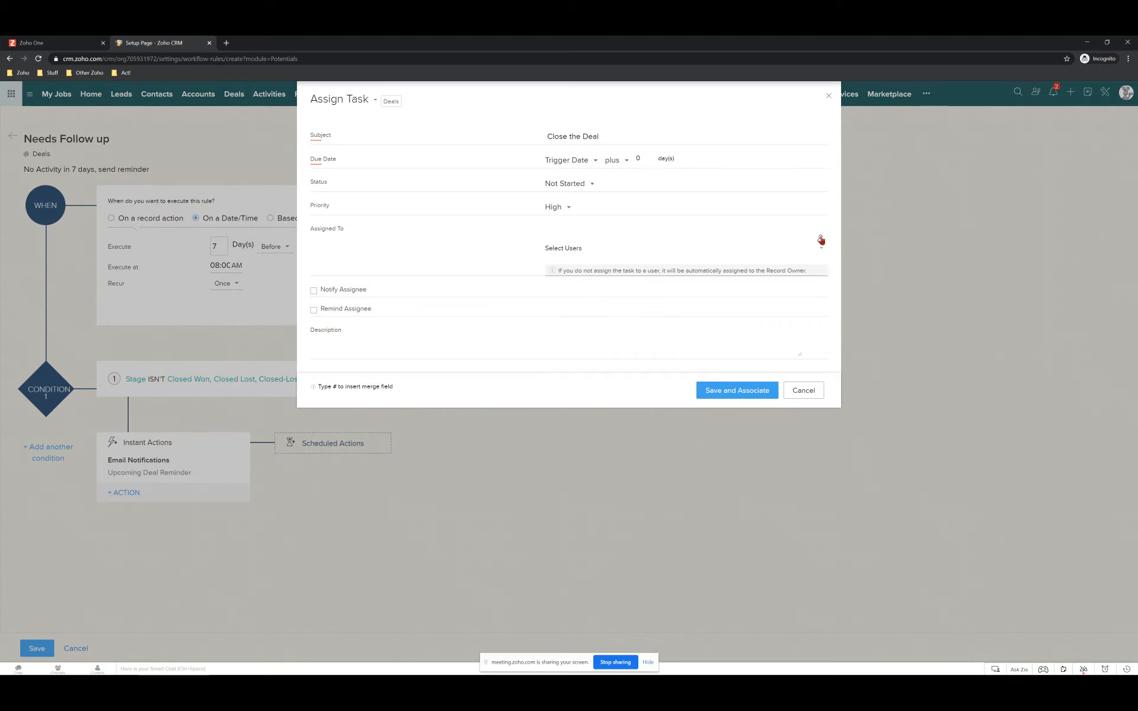
{"action": "left_click", "coordinate": [821, 239]}
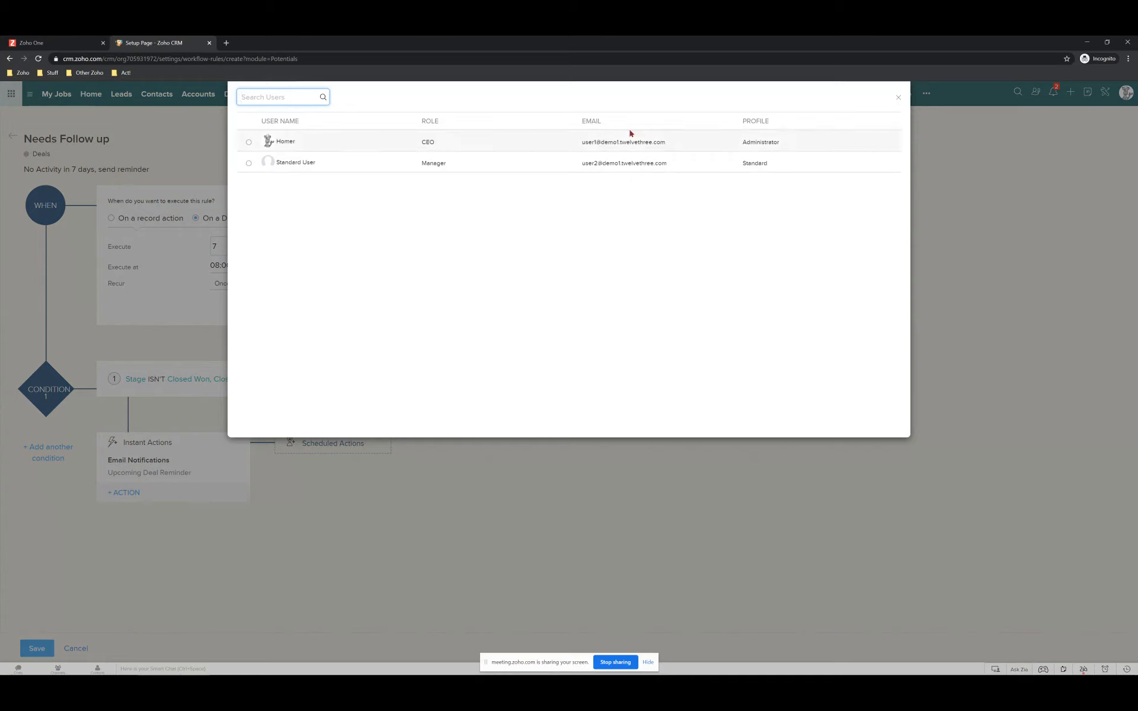
{"action": "left_click", "coordinate": [288, 162]}
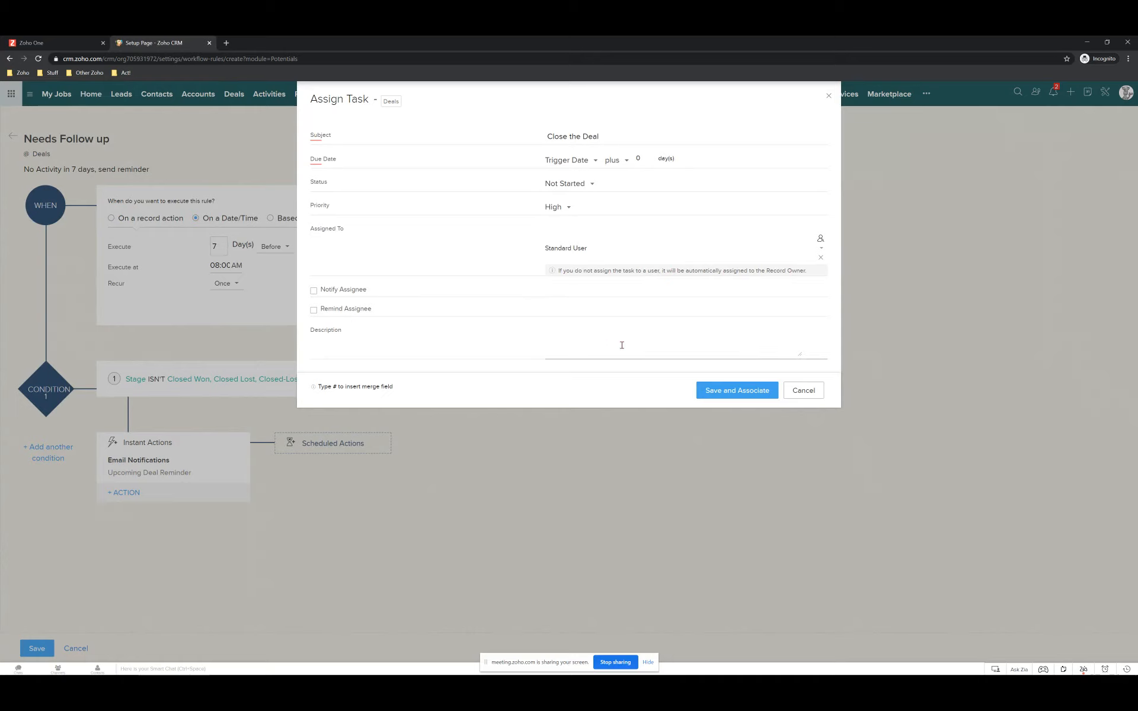
{"action": "type", "text": "ose this DEal #"}
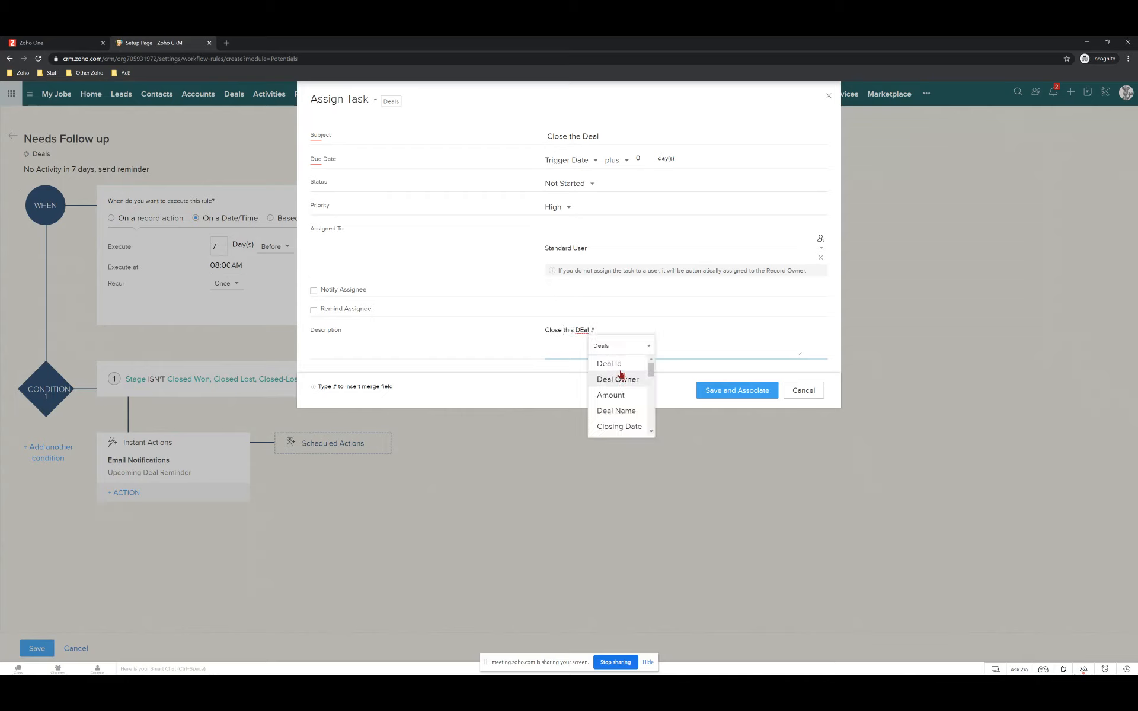
{"action": "left_click", "coordinate": [616, 411]}
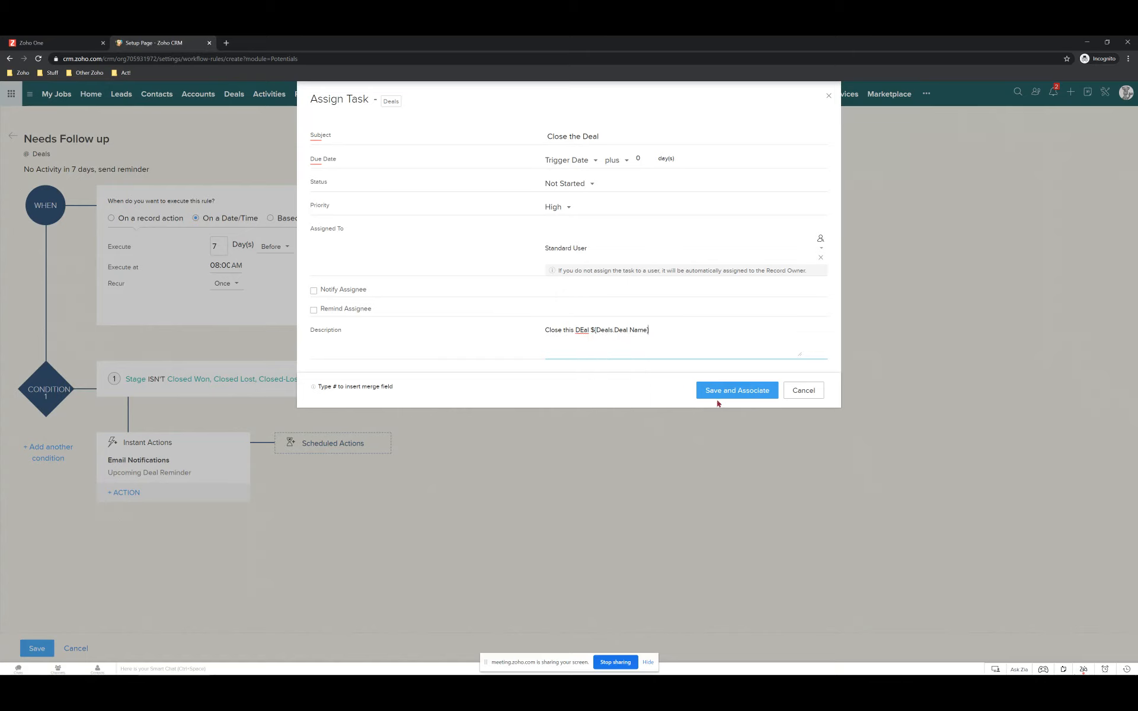
{"action": "left_click", "coordinate": [734, 389]}
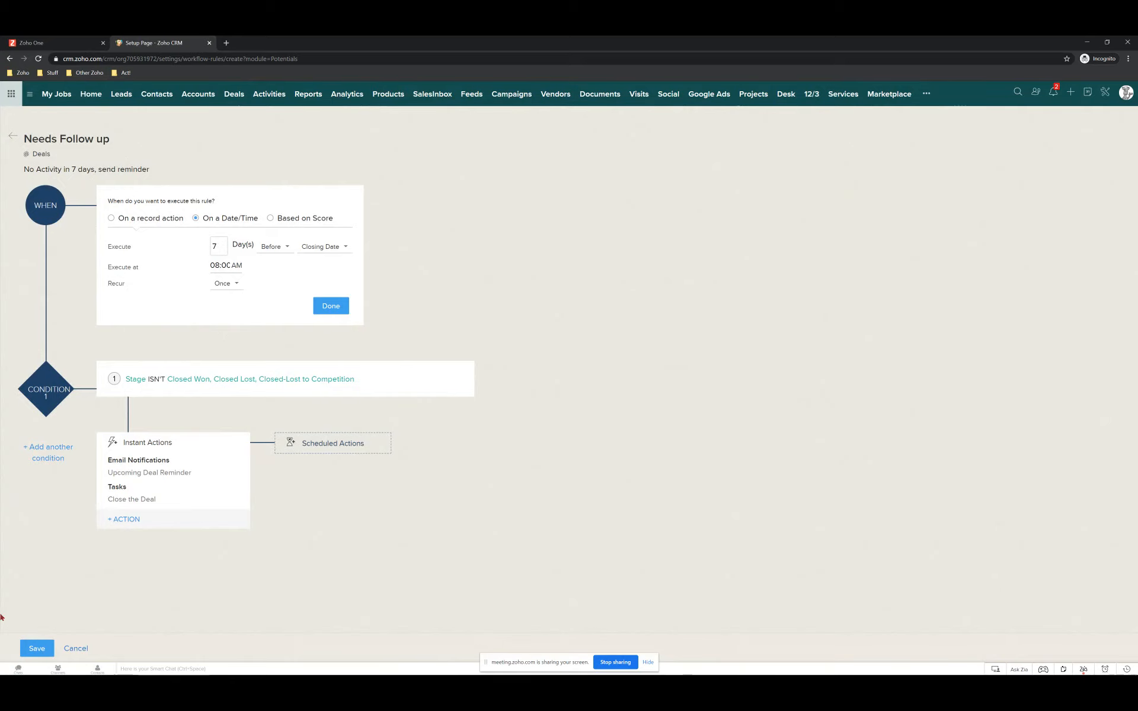
Save the Needs Follow up rule, check Rangoni Of Florence's address information, then go back to Setup.
{"action": "left_click", "coordinate": [45, 647]}
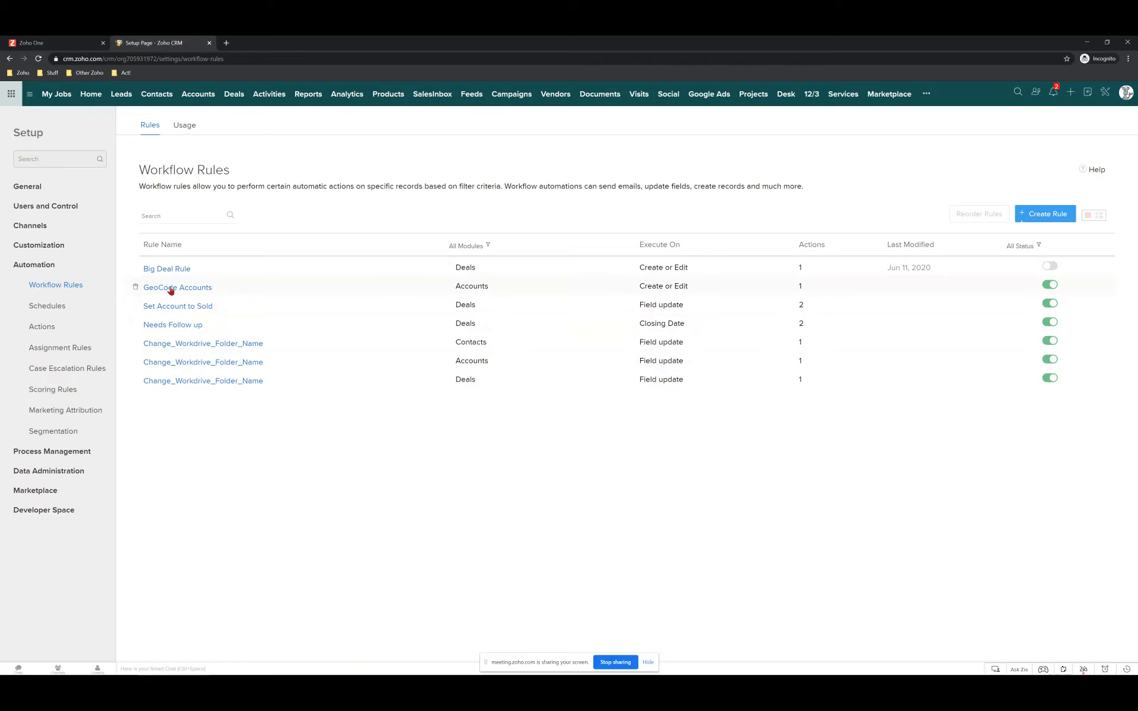
{"action": "mouse_move", "coordinate": [170, 290]}
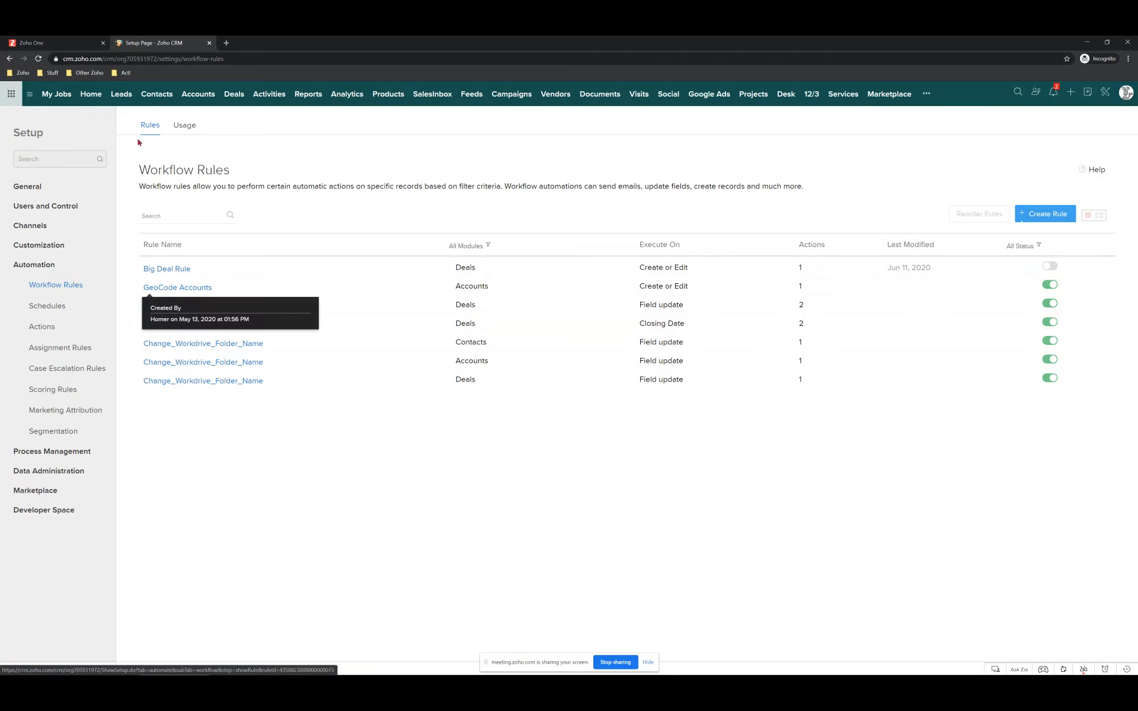
{"action": "left_click", "coordinate": [197, 97]}
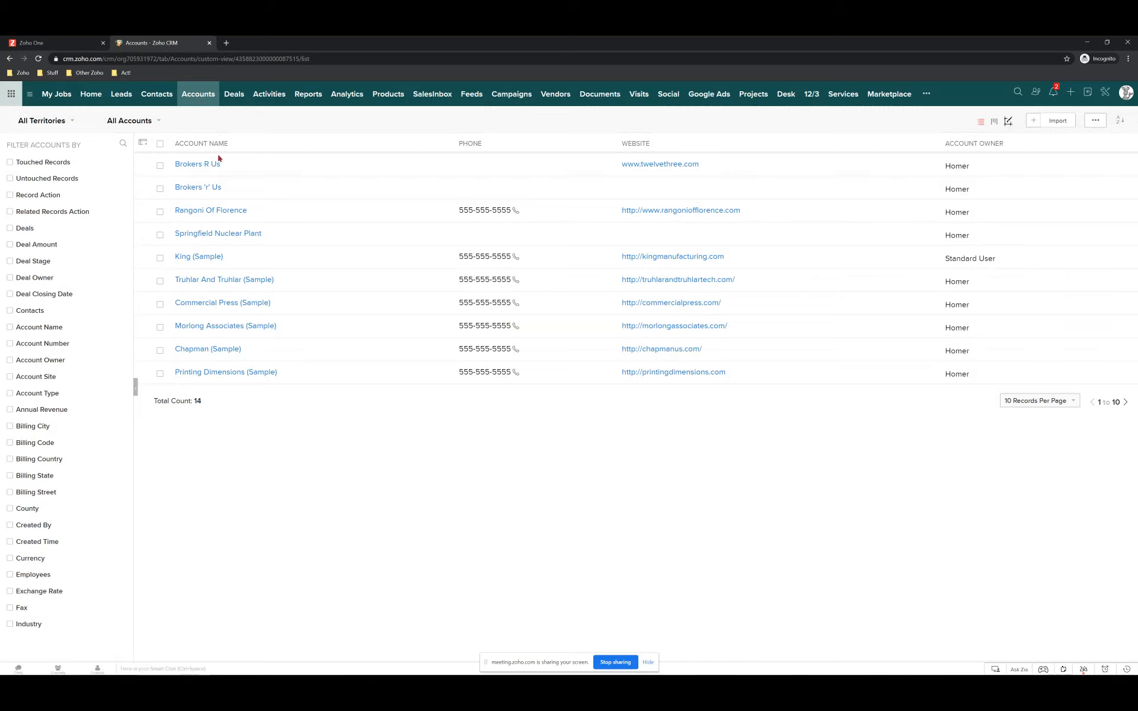
{"action": "left_click", "coordinate": [196, 209]}
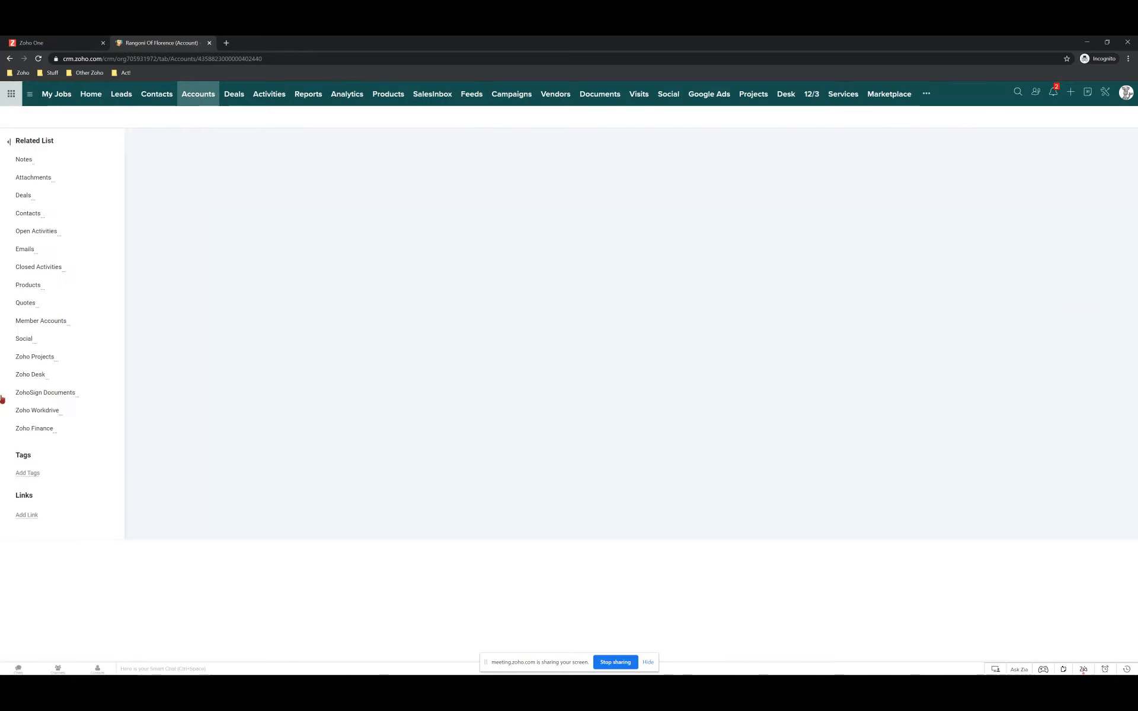
{"action": "scroll", "coordinate": [442, 461], "scroll_direction": "down", "scroll_amount": 5}
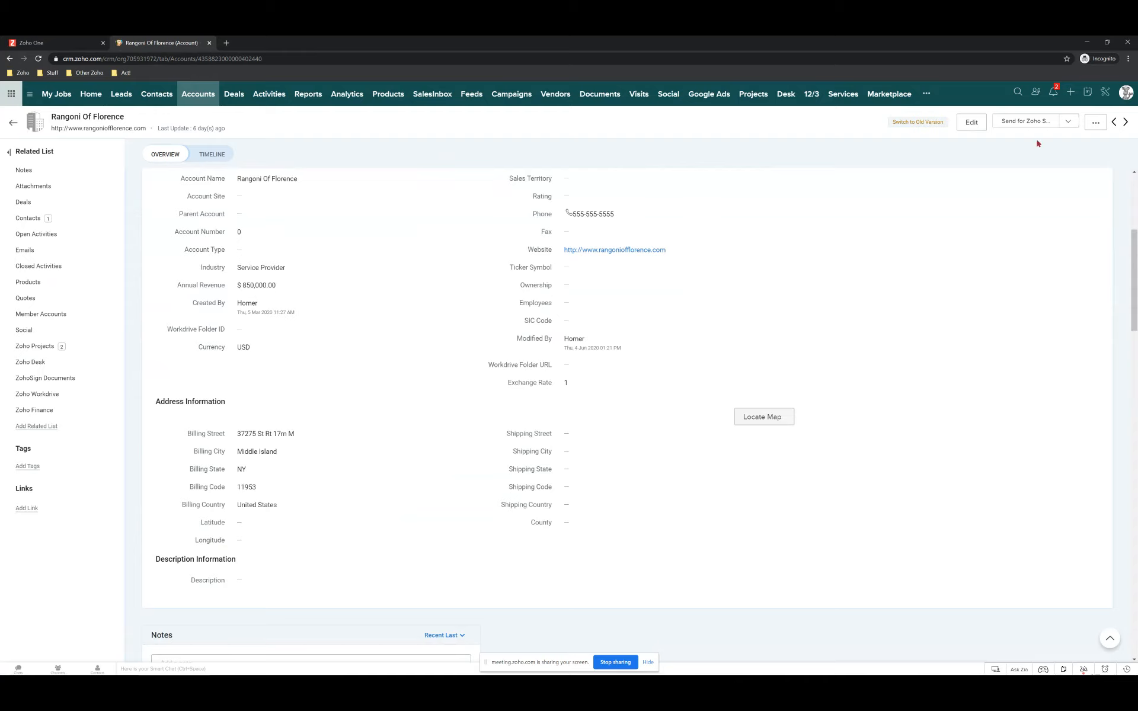
{"action": "left_click", "coordinate": [1097, 93]}
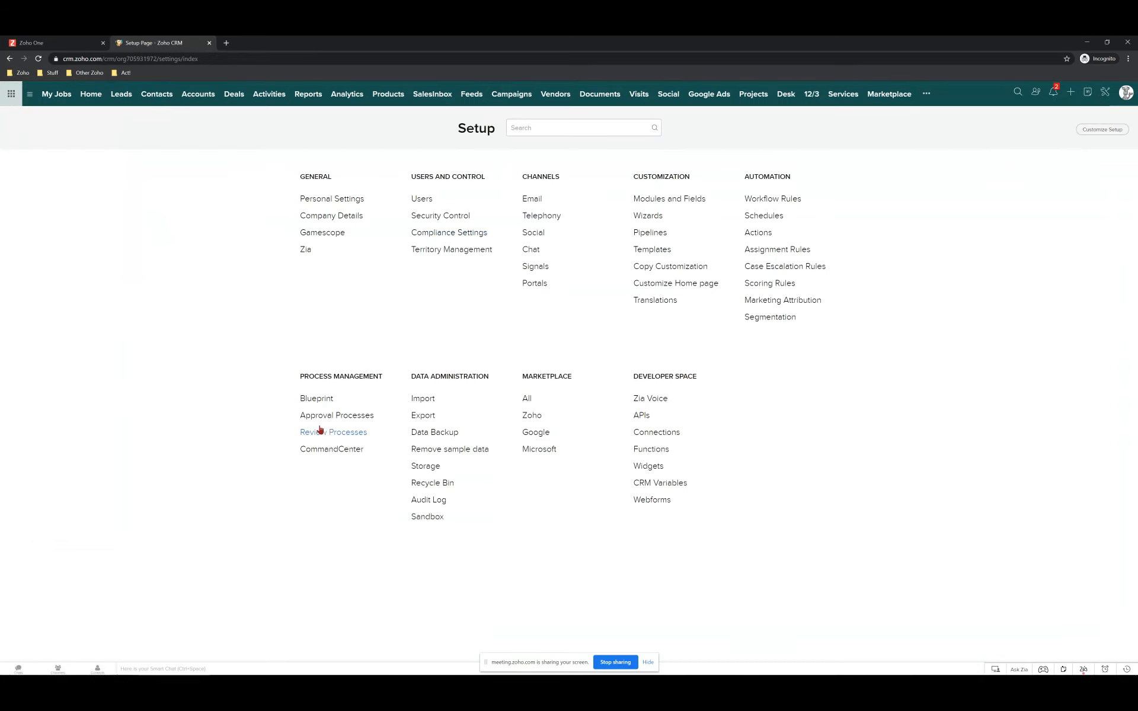
Open the GeoCode Accounts workflow rule and put its GeoCode Accounts function action into edit mode.
{"action": "left_click", "coordinate": [770, 201]}
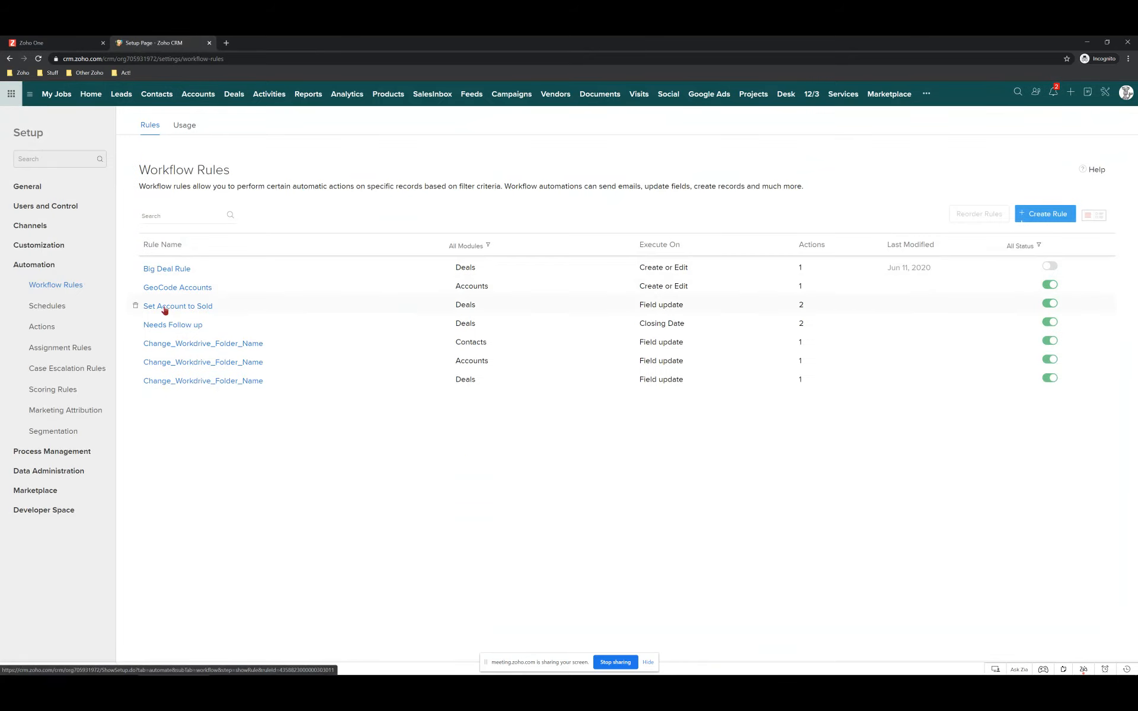
{"action": "left_click", "coordinate": [186, 290]}
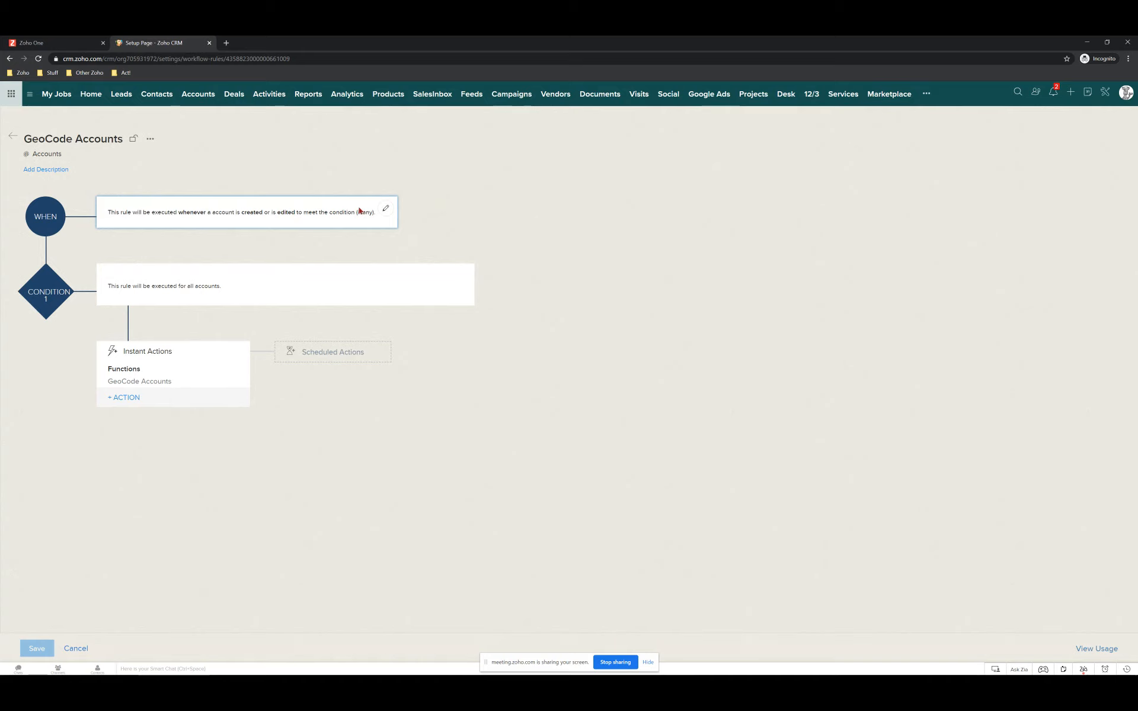
{"action": "left_click", "coordinate": [134, 381]}
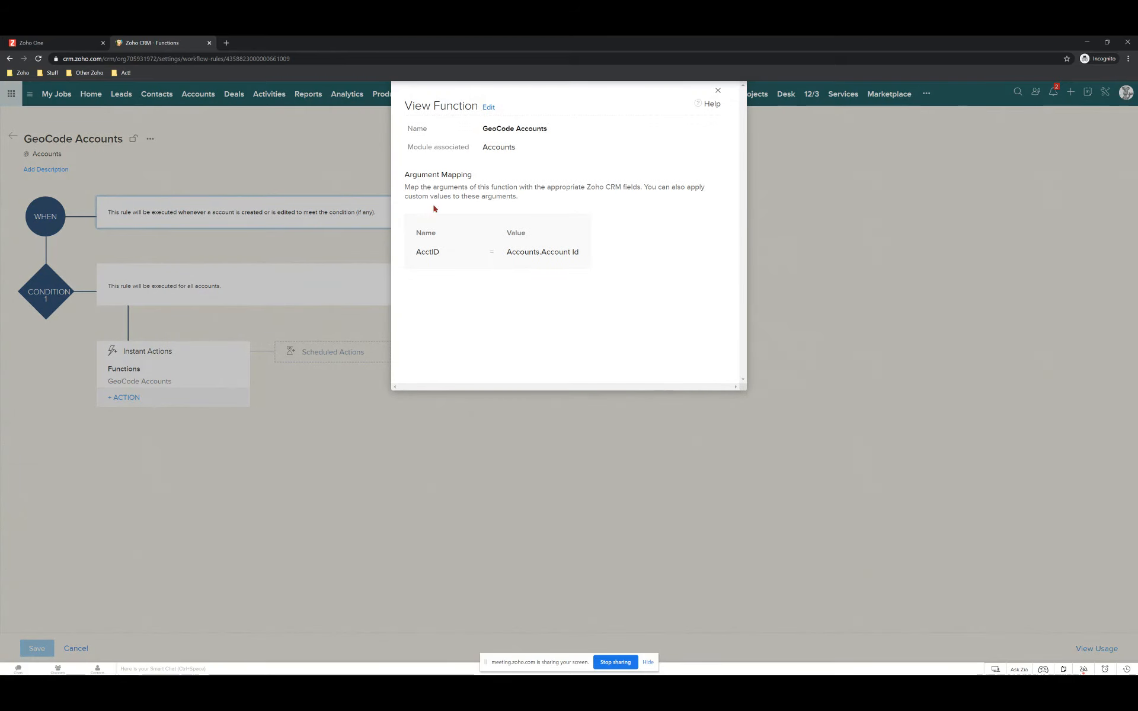
{"action": "left_click", "coordinate": [488, 107]}
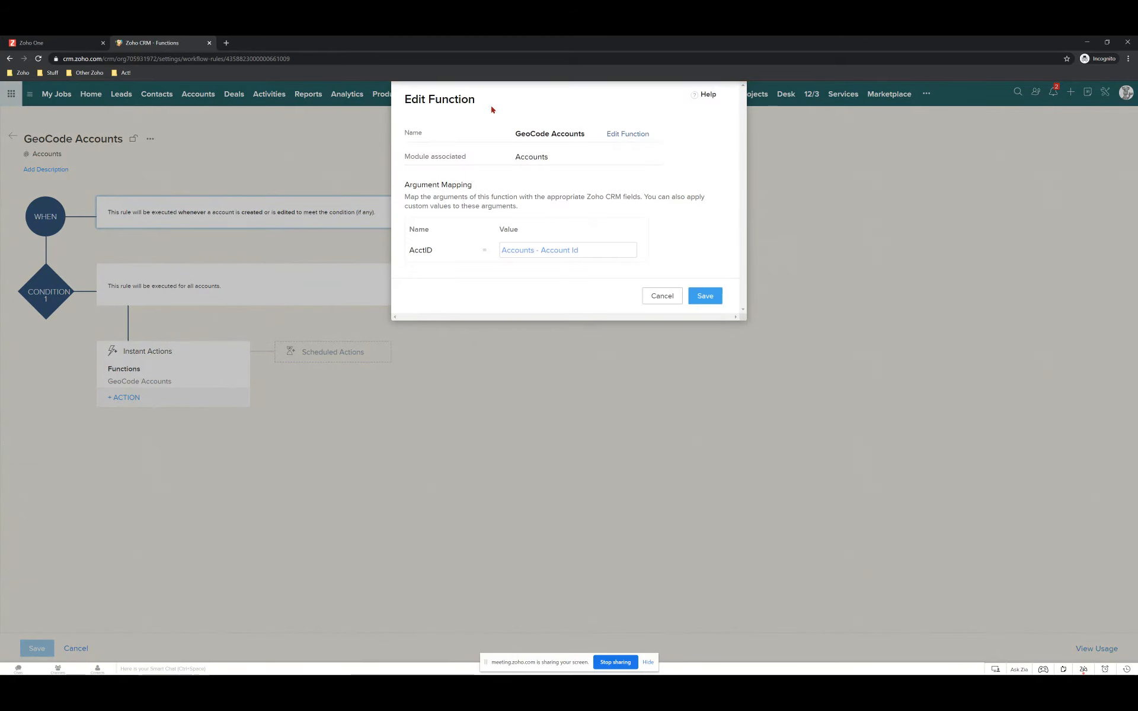
Add the missing closing brace on line 43 of the GeoCode Accounts function code.
{"action": "left_click", "coordinate": [628, 135]}
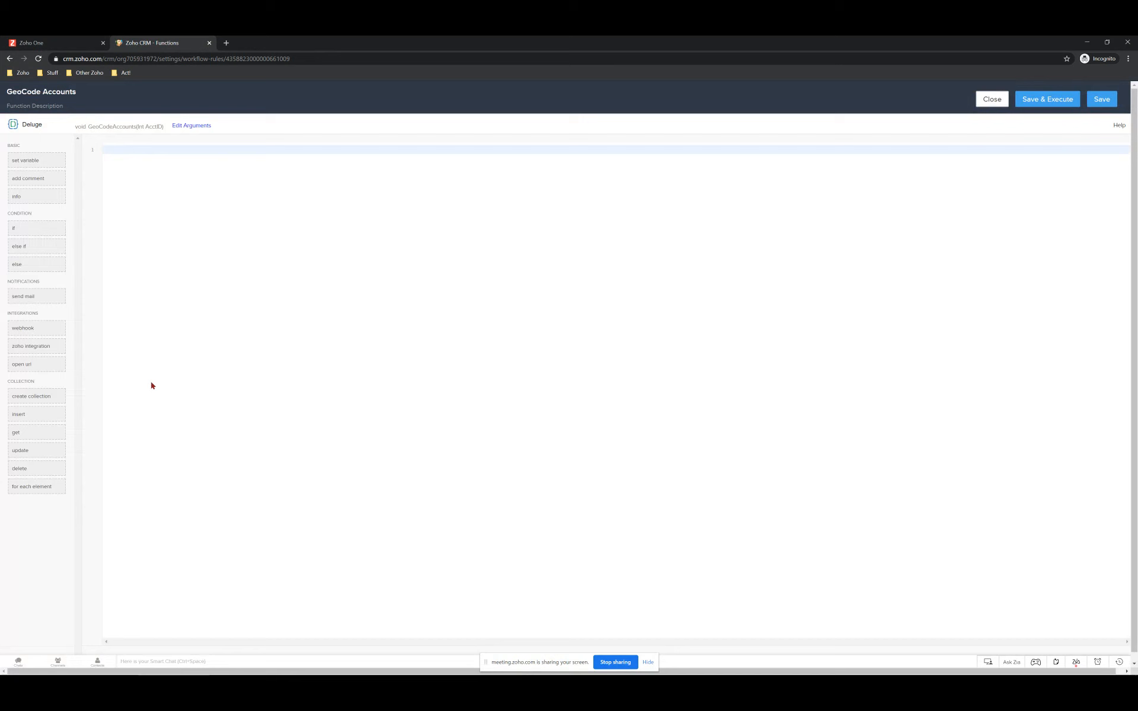
{"action": "scroll", "coordinate": [196, 361], "scroll_direction": "down", "scroll_amount": 1}
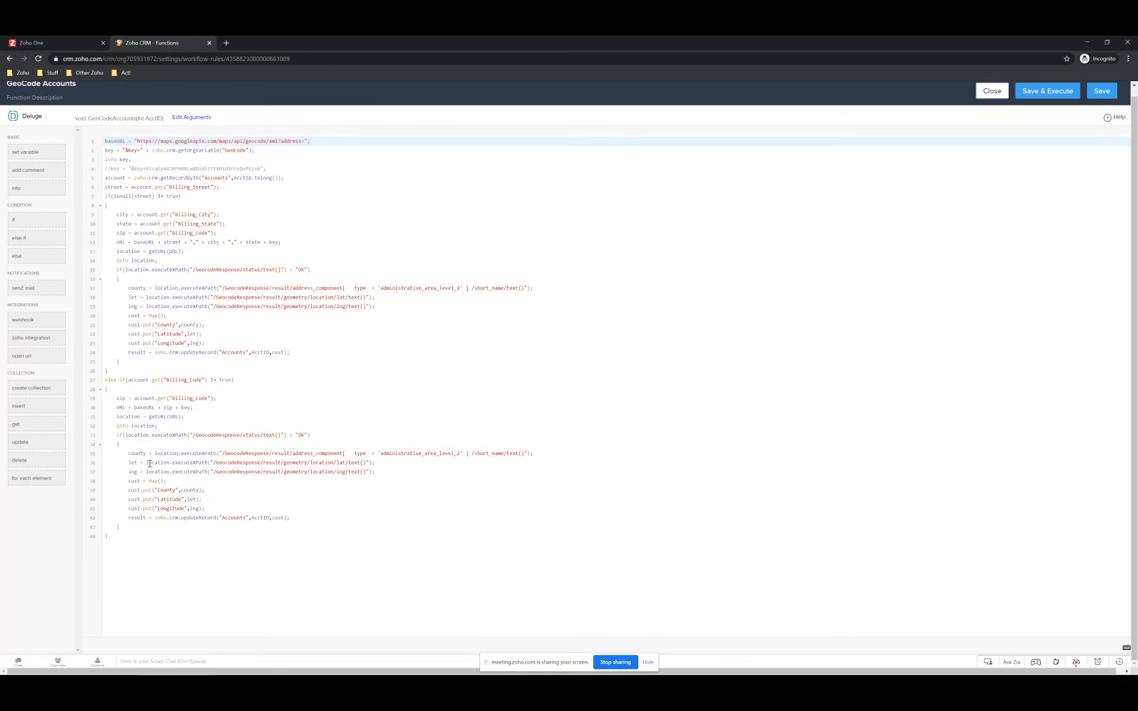
{"action": "scroll", "coordinate": [136, 426], "scroll_direction": "up", "scroll_amount": 1}
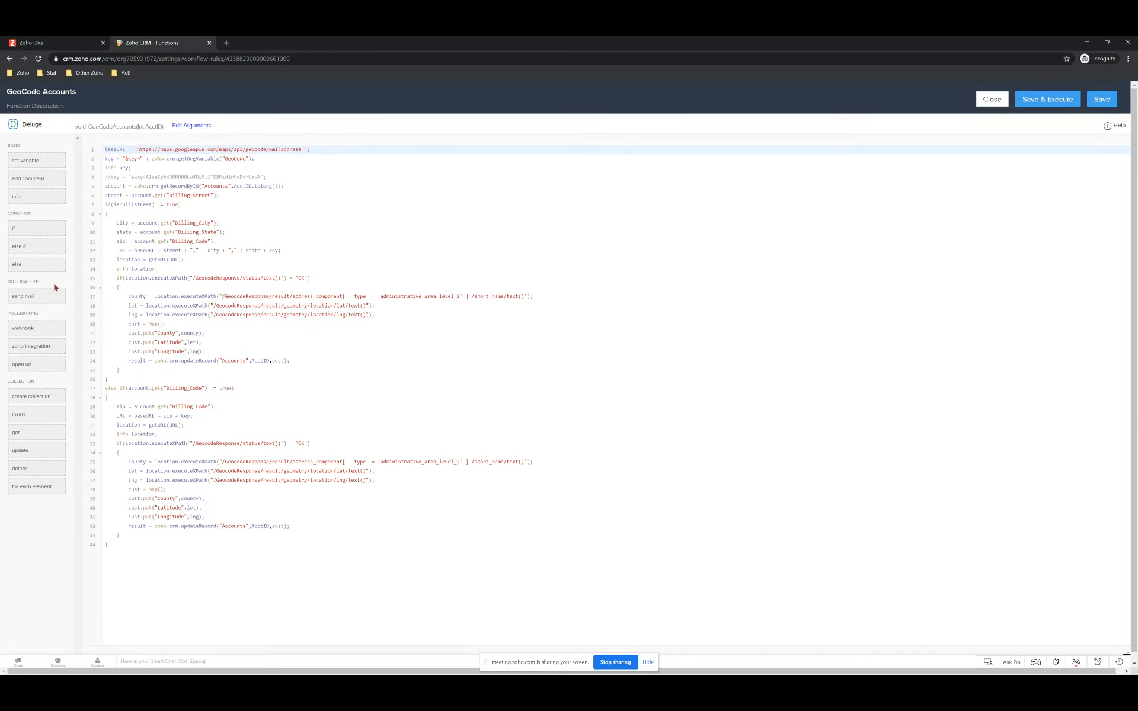
{"action": "scroll", "coordinate": [55, 288], "scroll_direction": "down", "scroll_amount": 1}
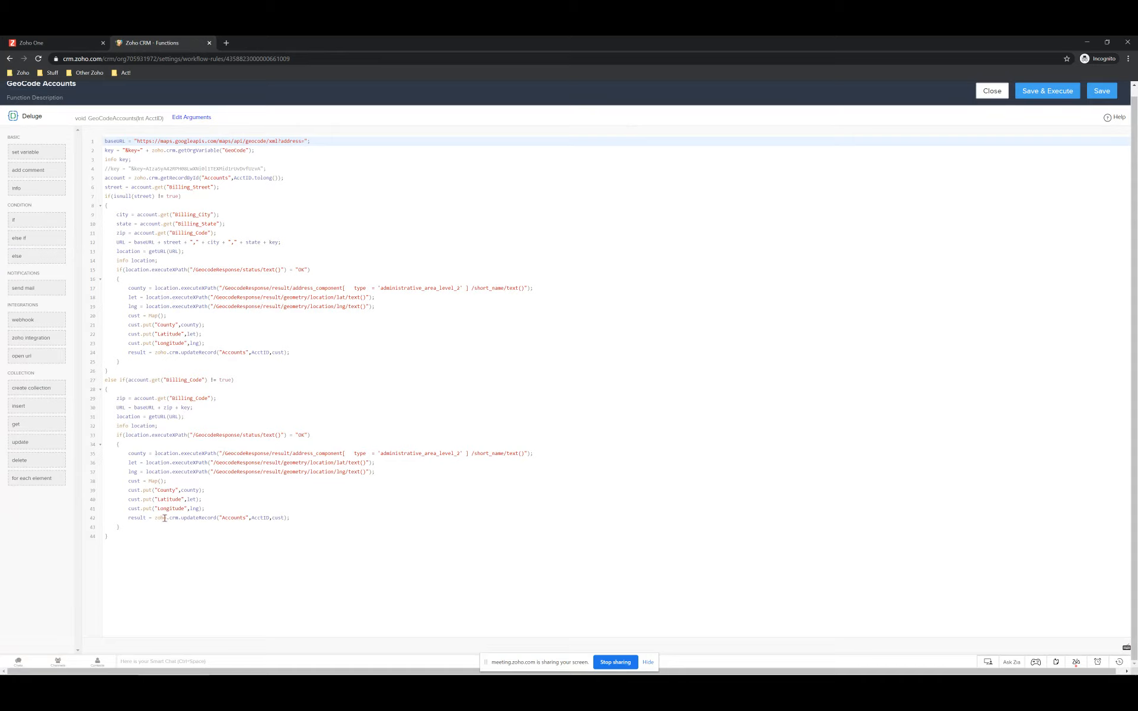
{"action": "type", "text": "}"}
Close the function editor and start a new account from the Accounts list.
{"action": "left_click", "coordinate": [991, 92]}
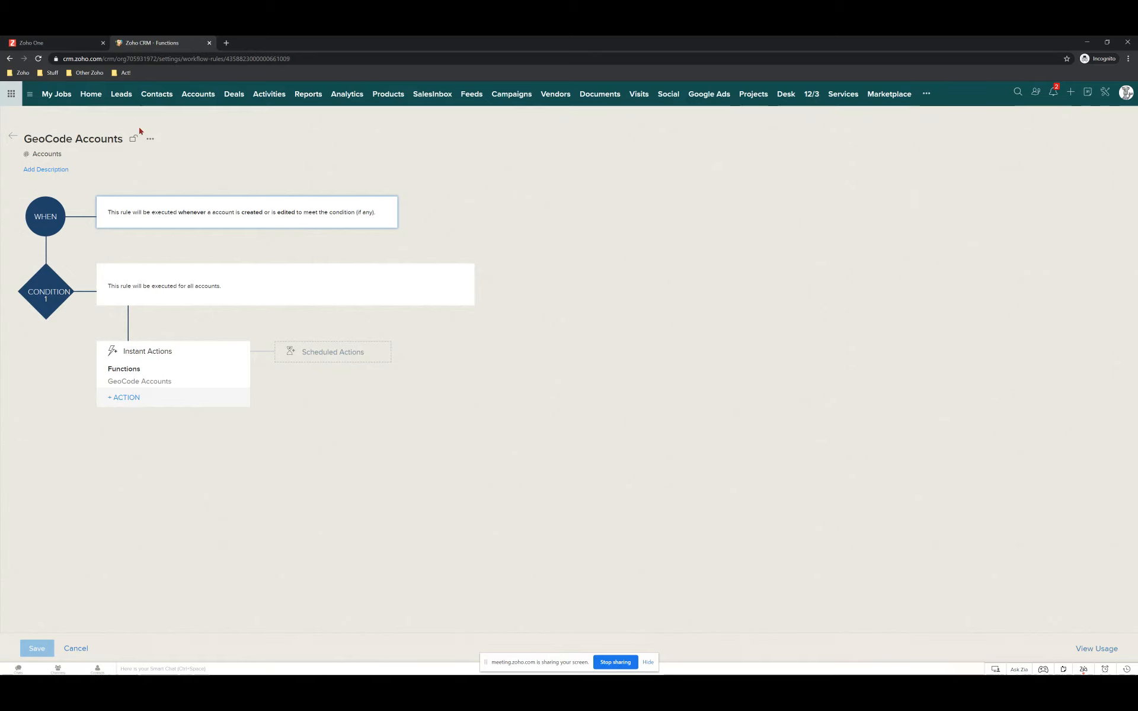
{"action": "left_click", "coordinate": [199, 96]}
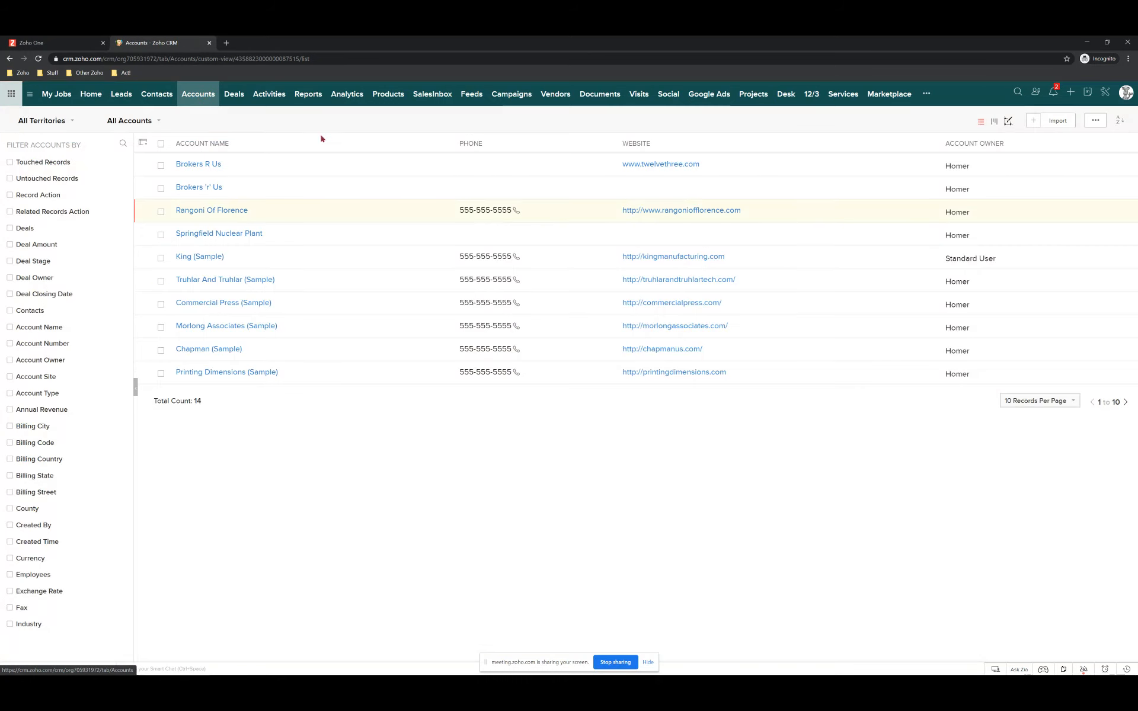
{"action": "left_click", "coordinate": [1033, 120]}
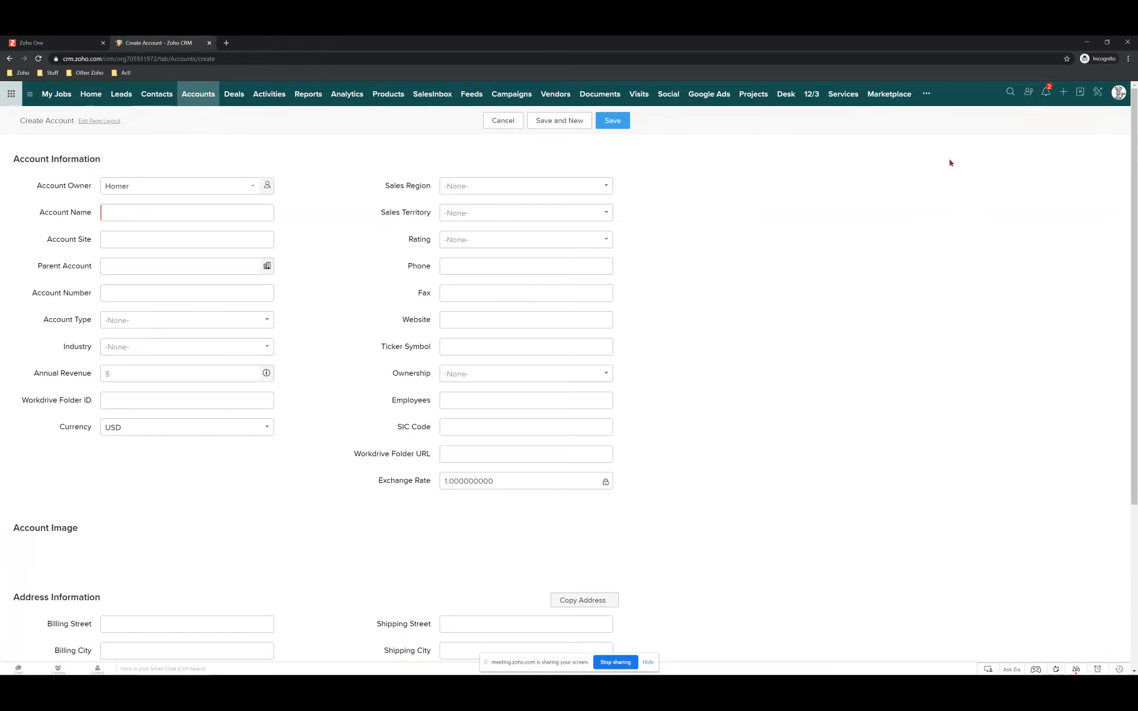
Enter 'Twelve/Three Marketing, Inc.' as the new account's name.
{"action": "left_click", "coordinate": [152, 209]}
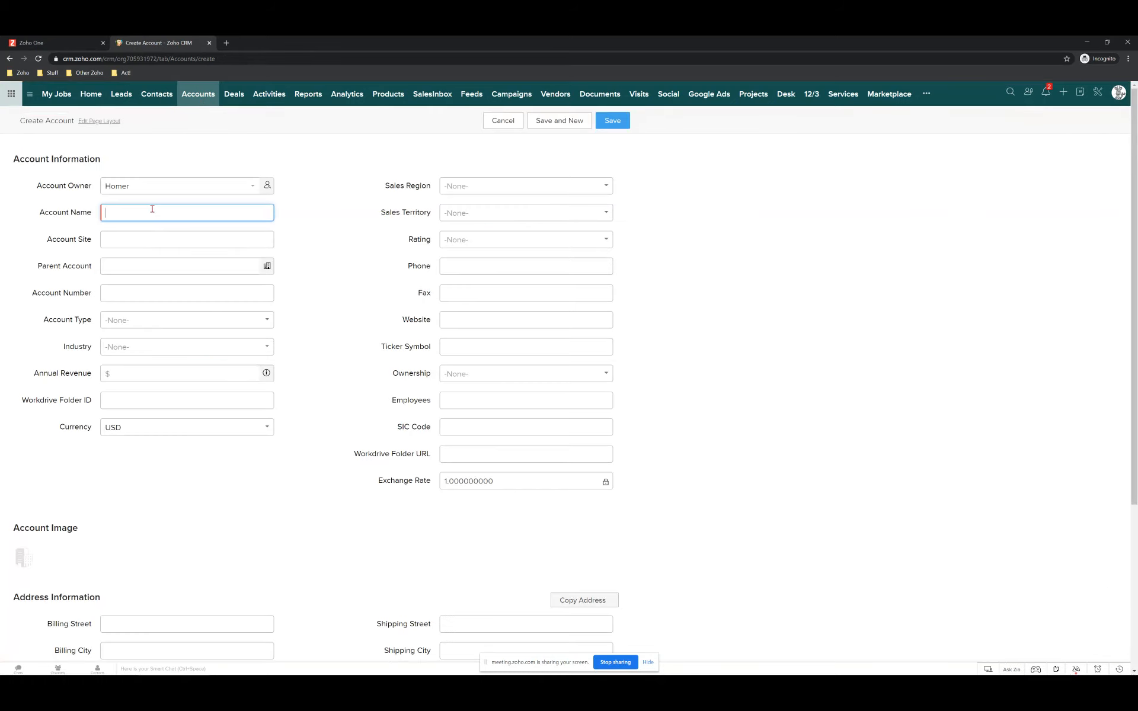
{"action": "type", "text": "Twelve/Three Marketing, U"}
{"action": "key", "text": "BackSpace"}
{"action": "type", "text": "Inc."}
Fill in the billing street, city, state and postal code under Address Information.
{"action": "scroll", "coordinate": [160, 255], "scroll_direction": "down", "scroll_amount": 3}
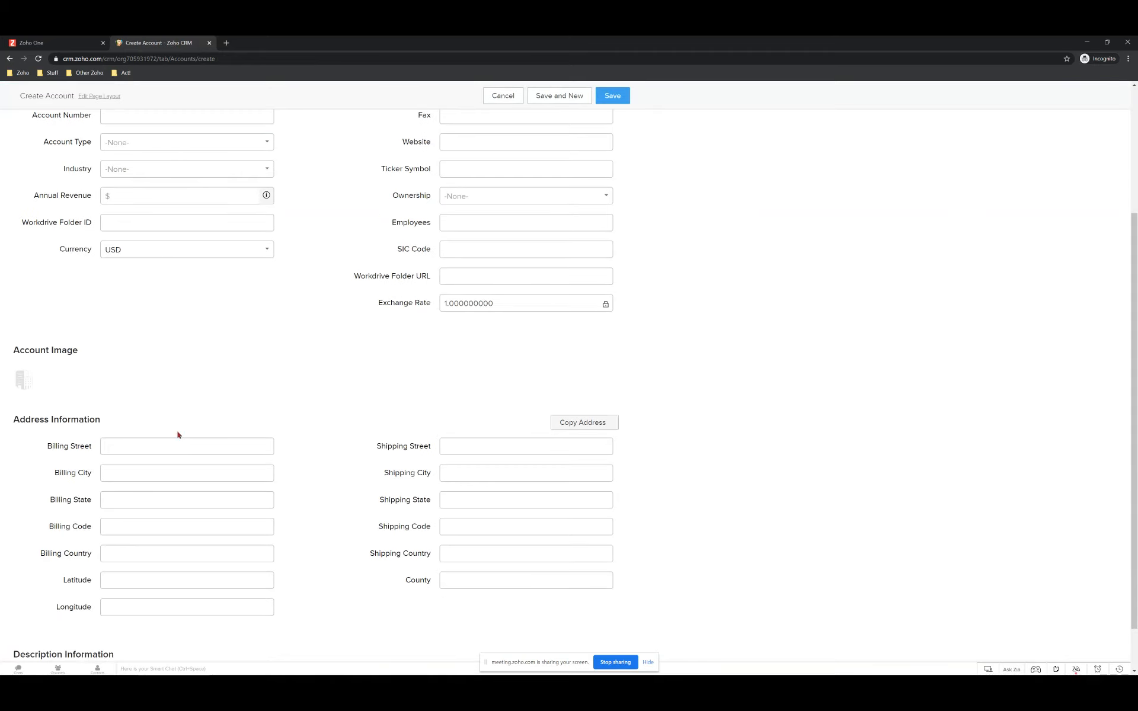
{"action": "left_click", "coordinate": [165, 446]}
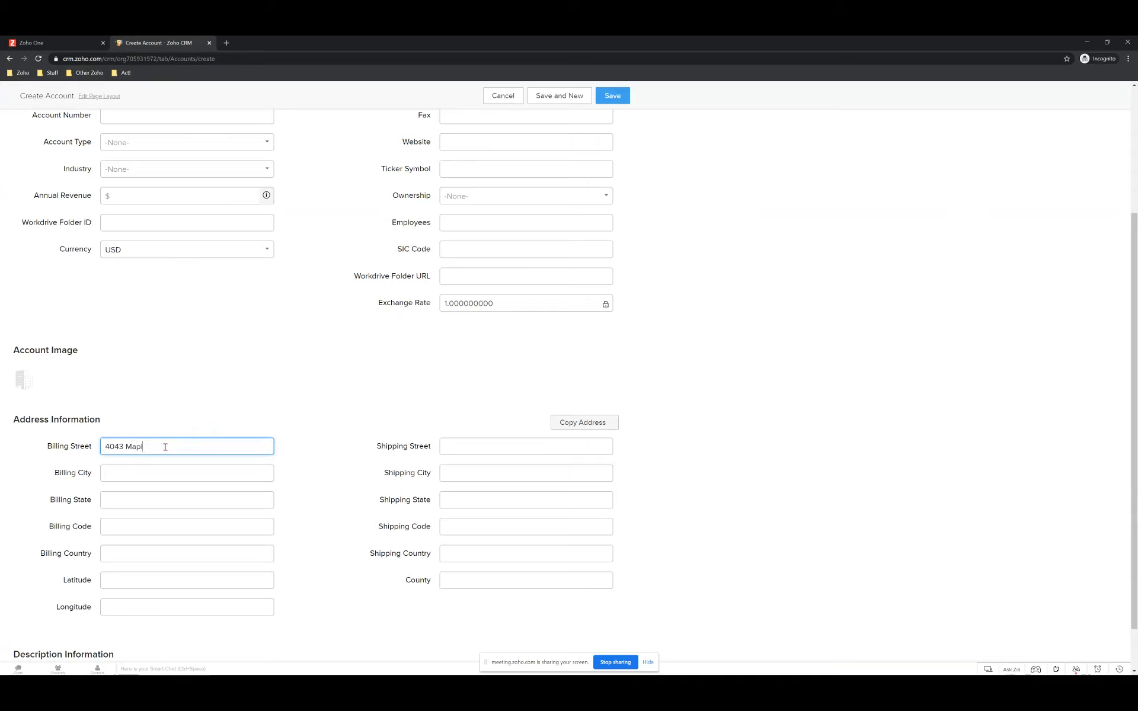
{"action": "key", "text": "Tab"}
{"action": "type", "text": "Amherst"}
{"action": "key", "text": "Tab"}
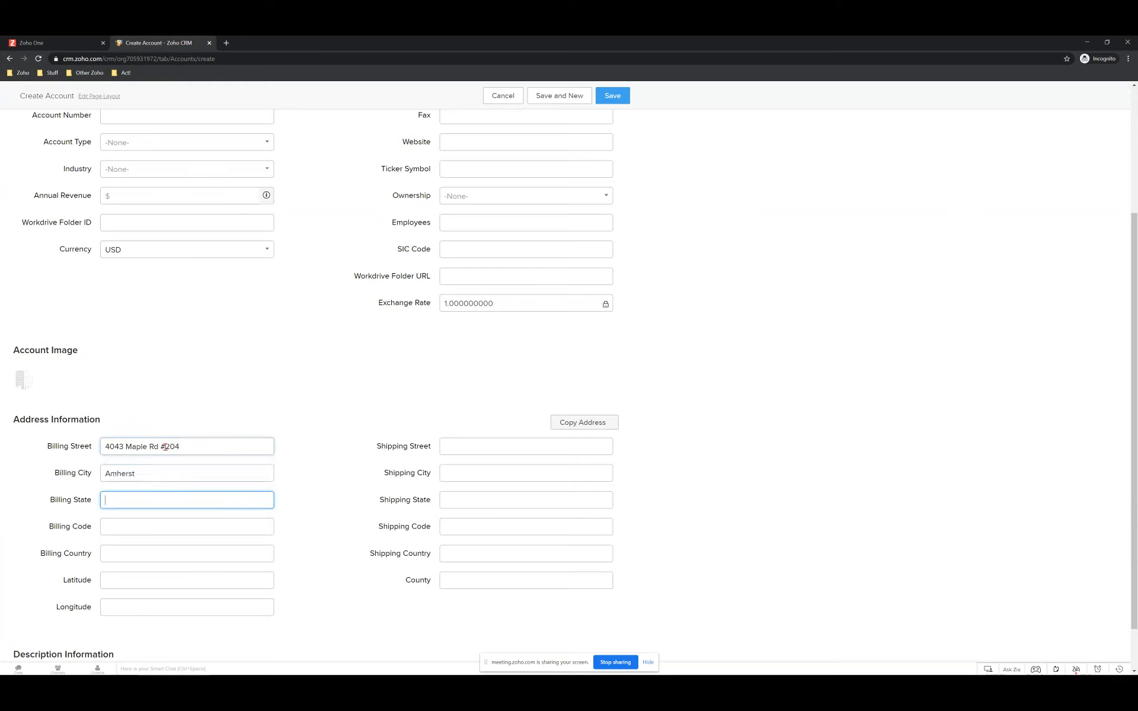
{"action": "type", "text": "NY"}
{"action": "key", "text": "Tab"}
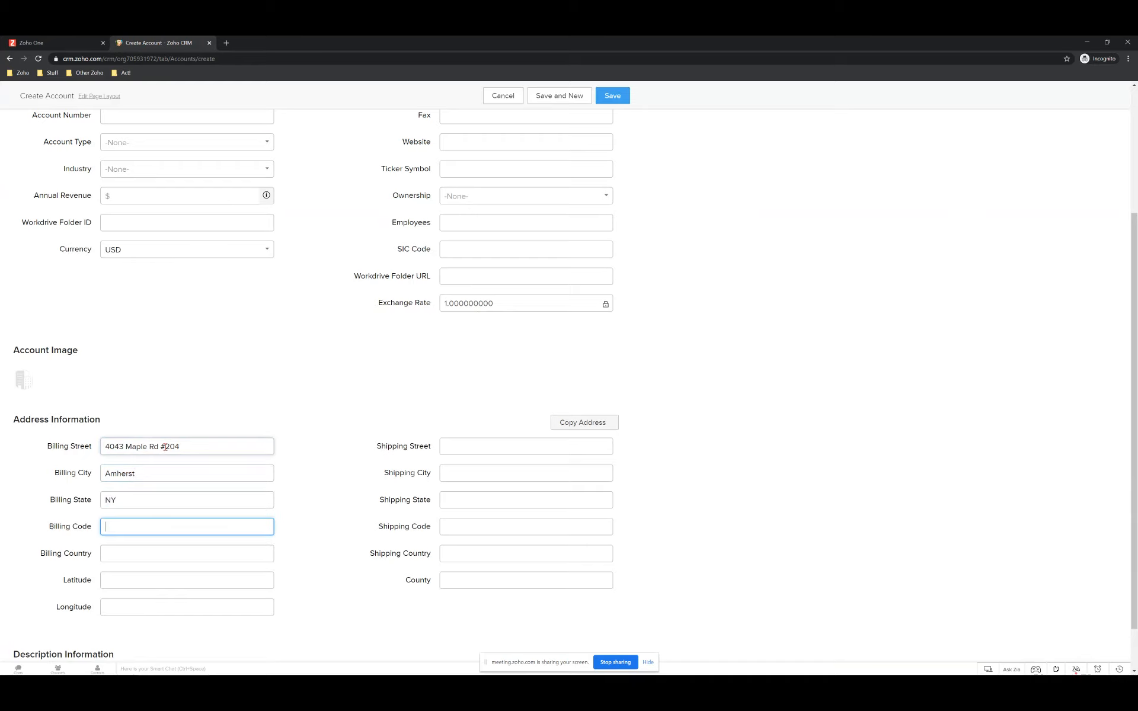
{"action": "type", "text": "14226"}
{"action": "scroll", "coordinate": [232, 533], "scroll_direction": "down", "scroll_amount": 1}
Save the Twelve/Three Marketing, Inc. account record.
{"action": "left_click", "coordinate": [615, 95]}
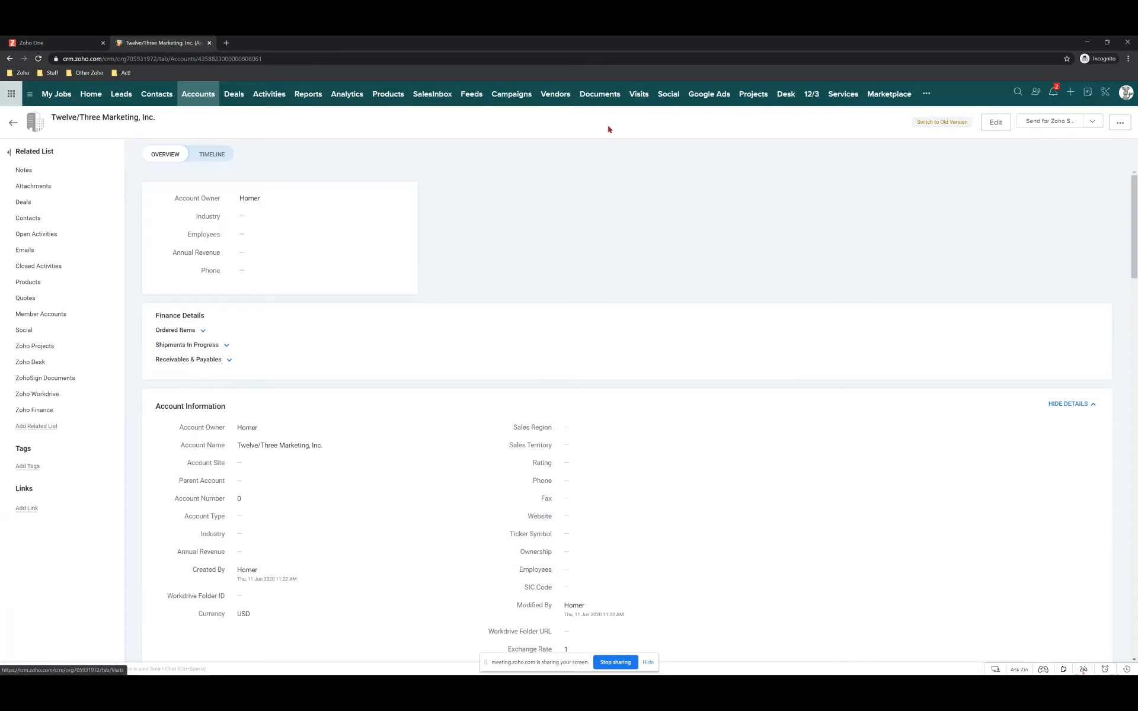
{"action": "scroll", "coordinate": [484, 304], "scroll_direction": "down", "scroll_amount": 3}
{"action": "scroll", "coordinate": [484, 305], "scroll_direction": "down", "scroll_amount": 1}
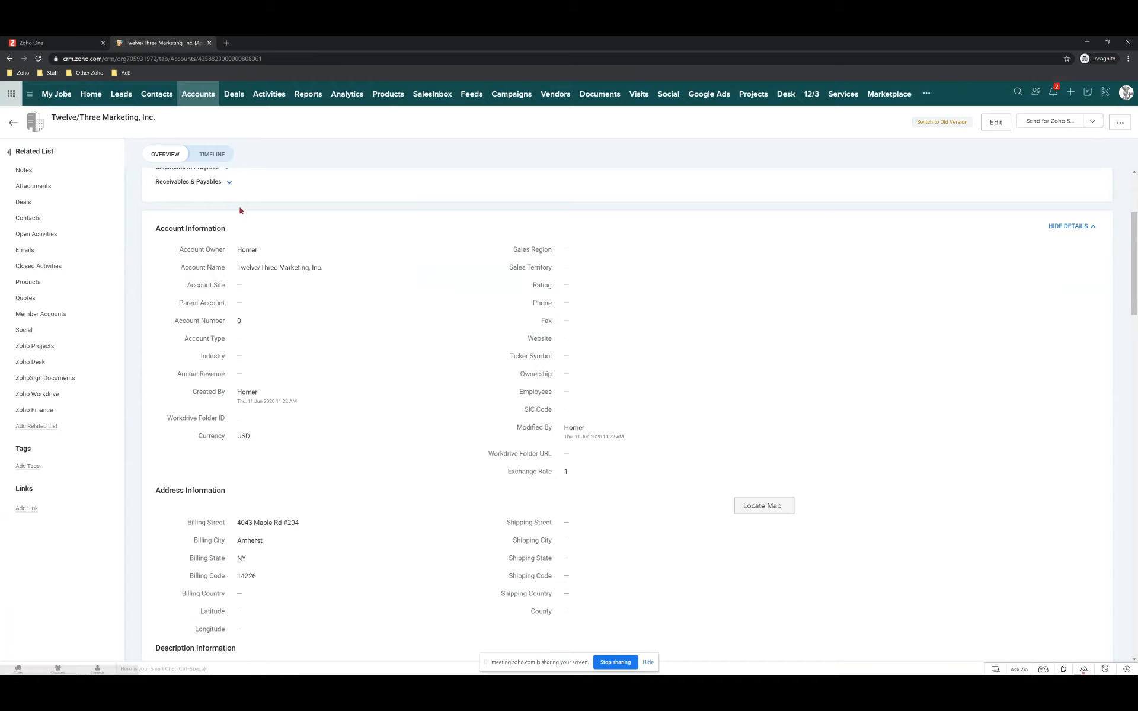
{"action": "scroll", "coordinate": [239, 210], "scroll_direction": "up", "scroll_amount": 4}
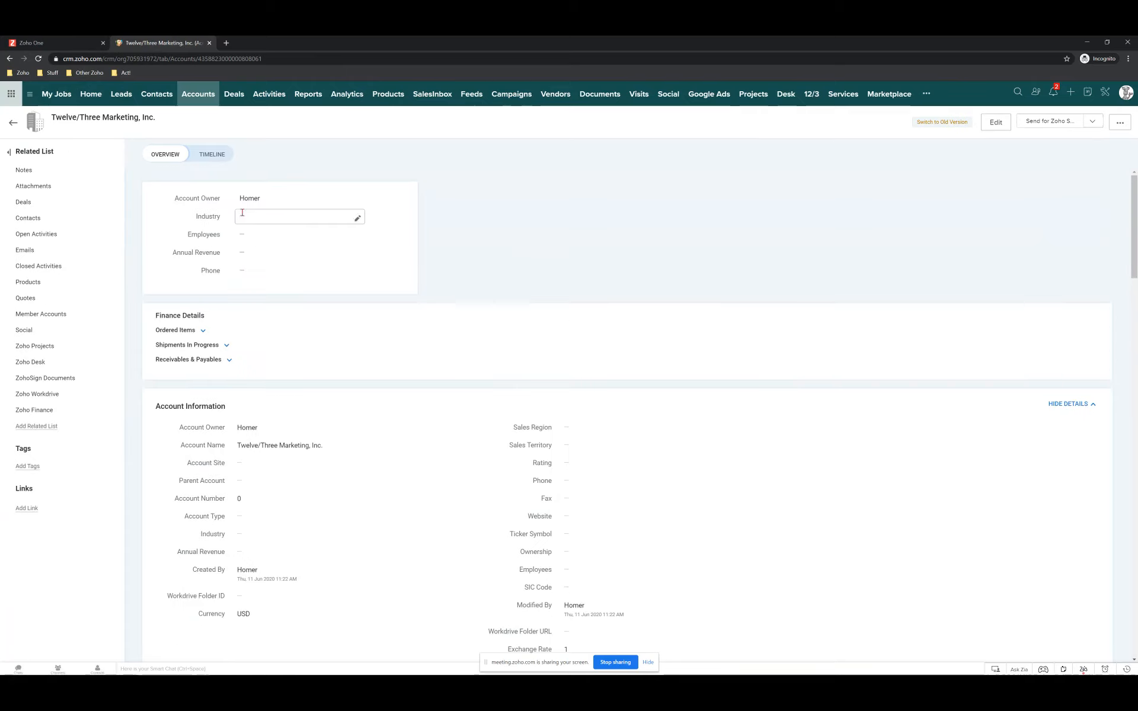
Check the account's timeline history, return to Overview, and select its record ID in the address bar.
{"action": "left_click", "coordinate": [214, 155]}
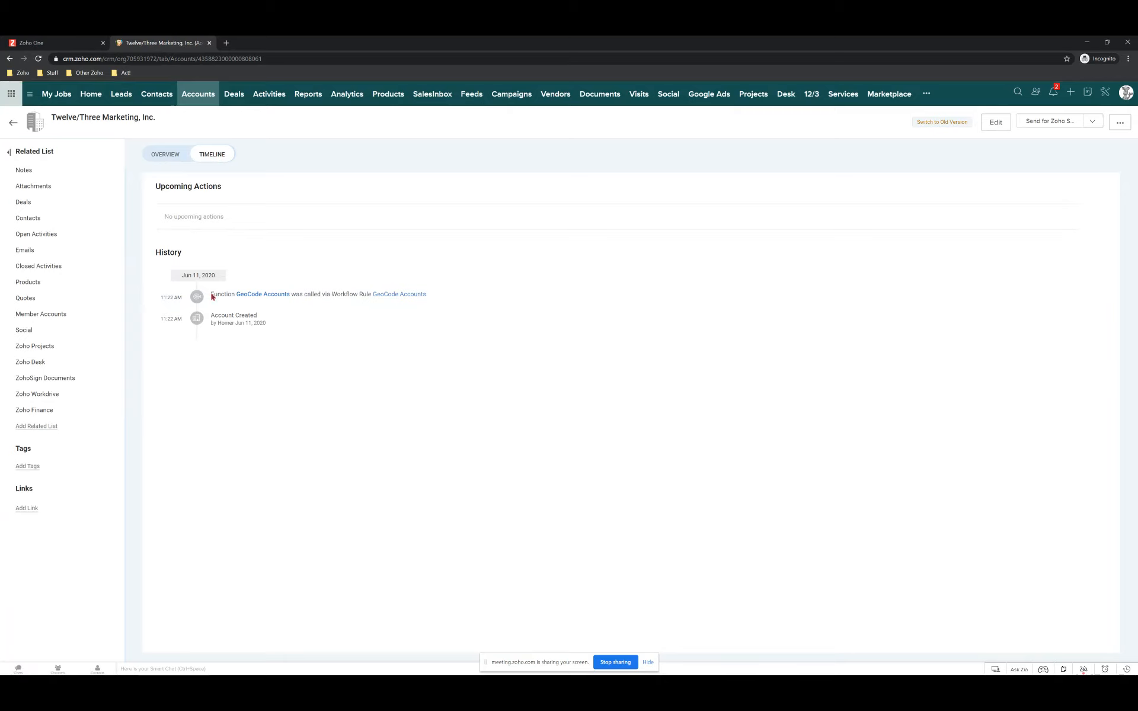
{"action": "left_click", "coordinate": [160, 154]}
{"action": "scroll", "coordinate": [317, 333], "scroll_direction": "down", "scroll_amount": 5}
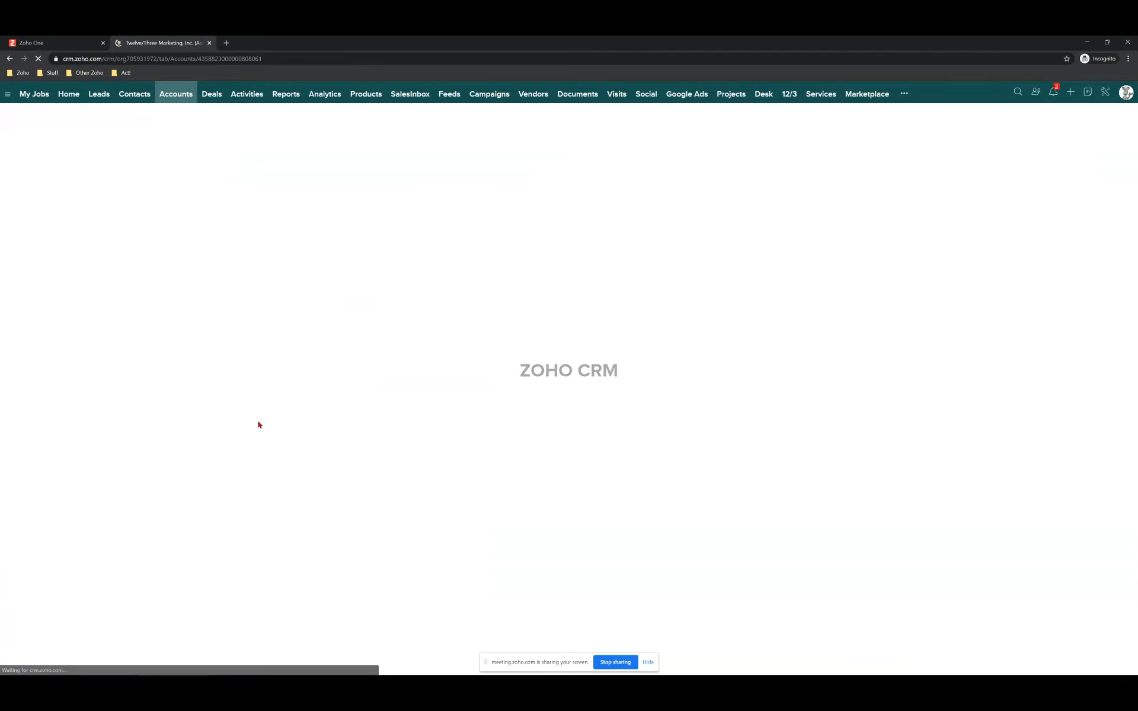
{"action": "scroll", "coordinate": [394, 541], "scroll_direction": "down", "scroll_amount": 5}
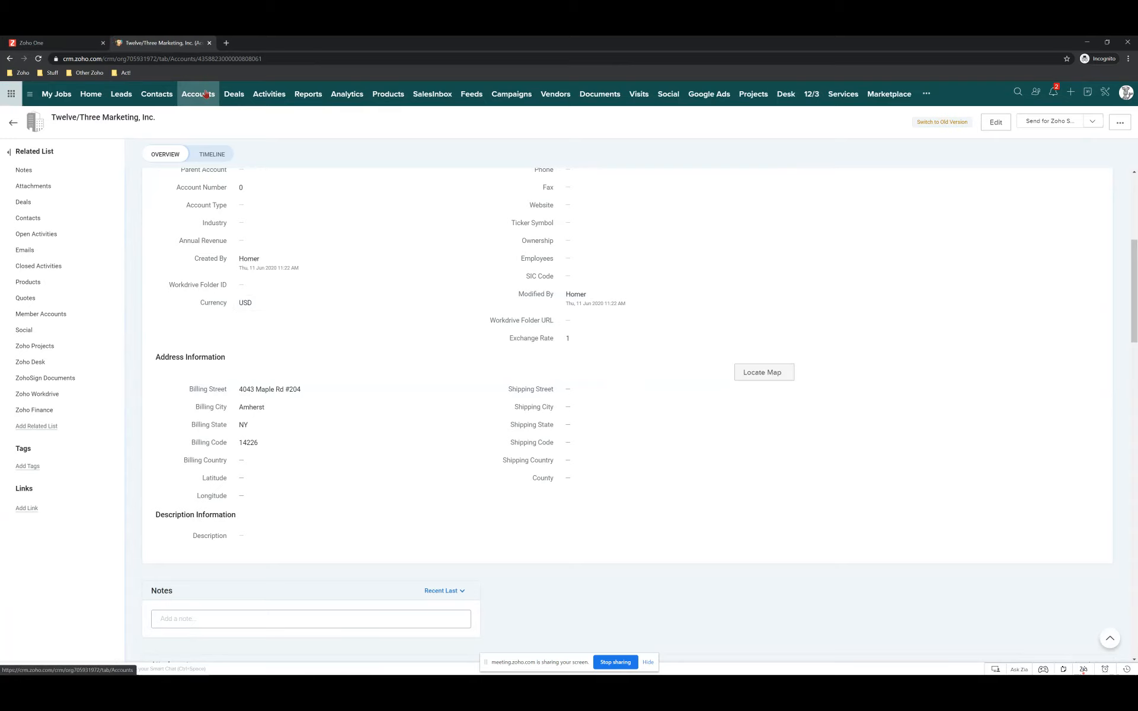
{"action": "left_click_drag", "start_coordinate": [261, 59], "coordinate": [303, 58]}
{"action": "key", "text": "ctrl+c"}
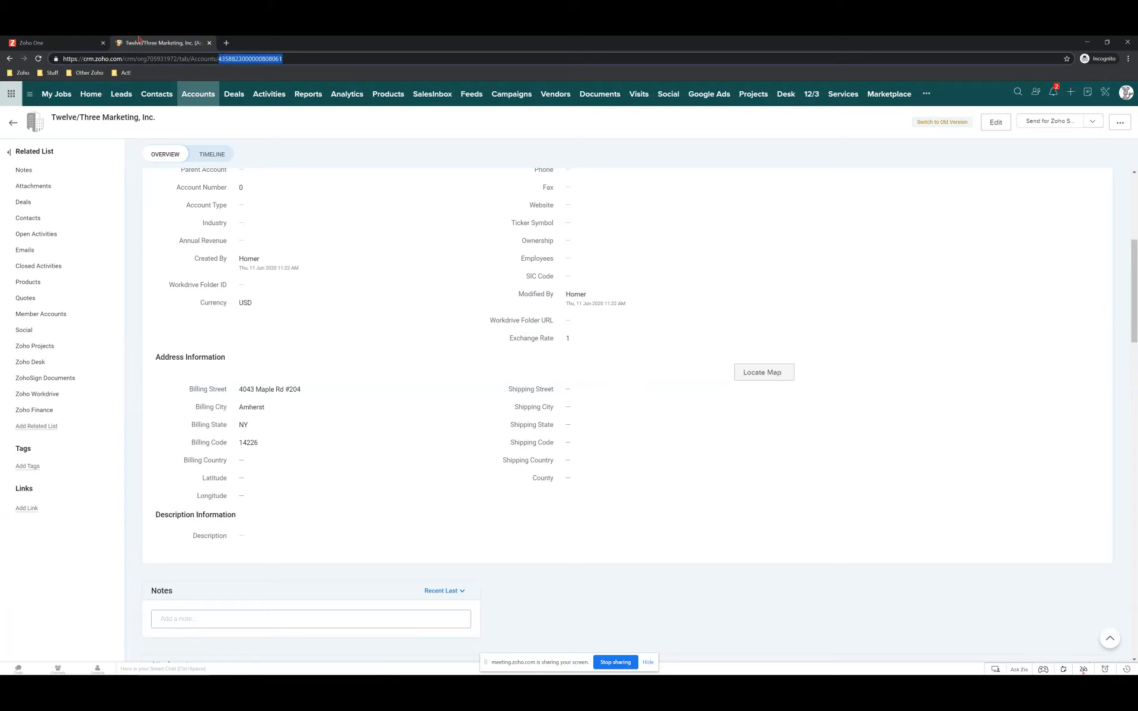
Reopen the GeoCode Accounts function's Deluge code via Setup > Workflow Rules > GeoCode Accounts.
{"action": "left_click", "coordinate": [1106, 93]}
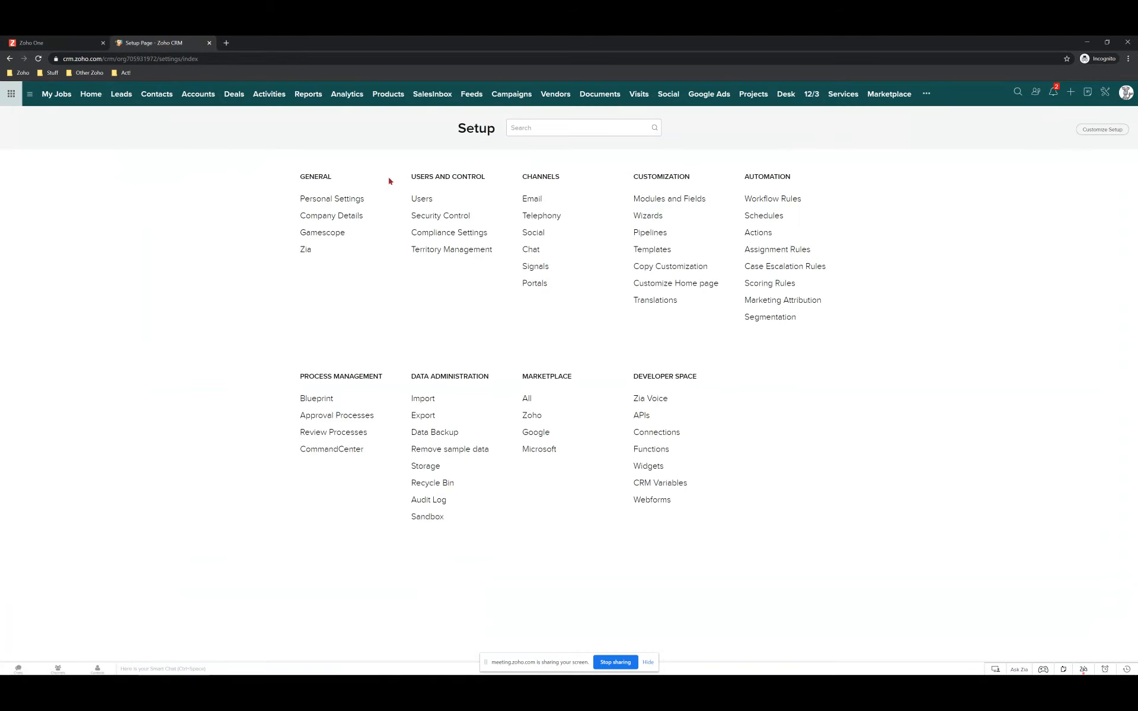
{"action": "left_click", "coordinate": [773, 199]}
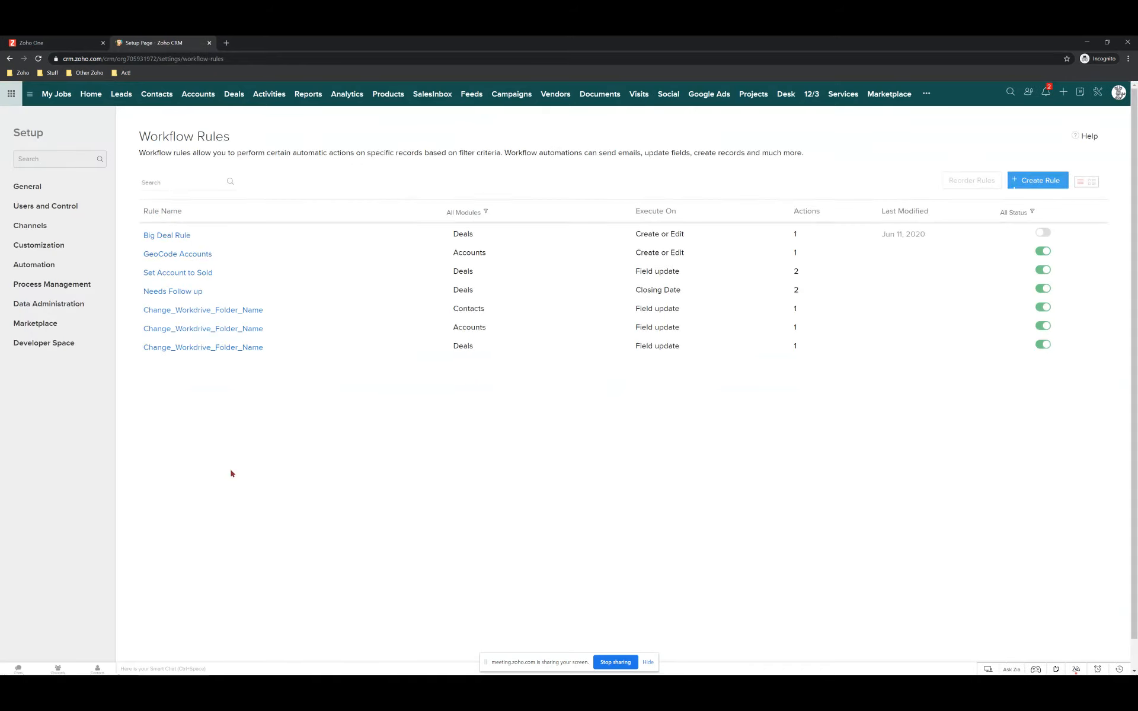
{"action": "left_click", "coordinate": [165, 288]}
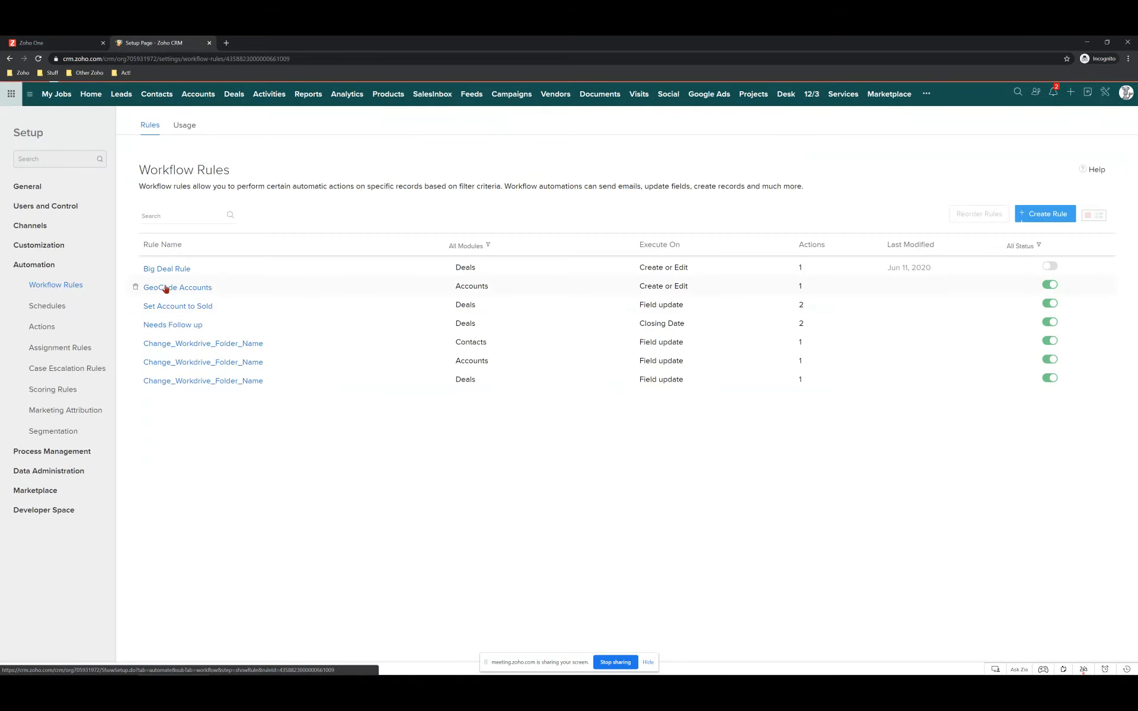
{"action": "left_click", "coordinate": [131, 383]}
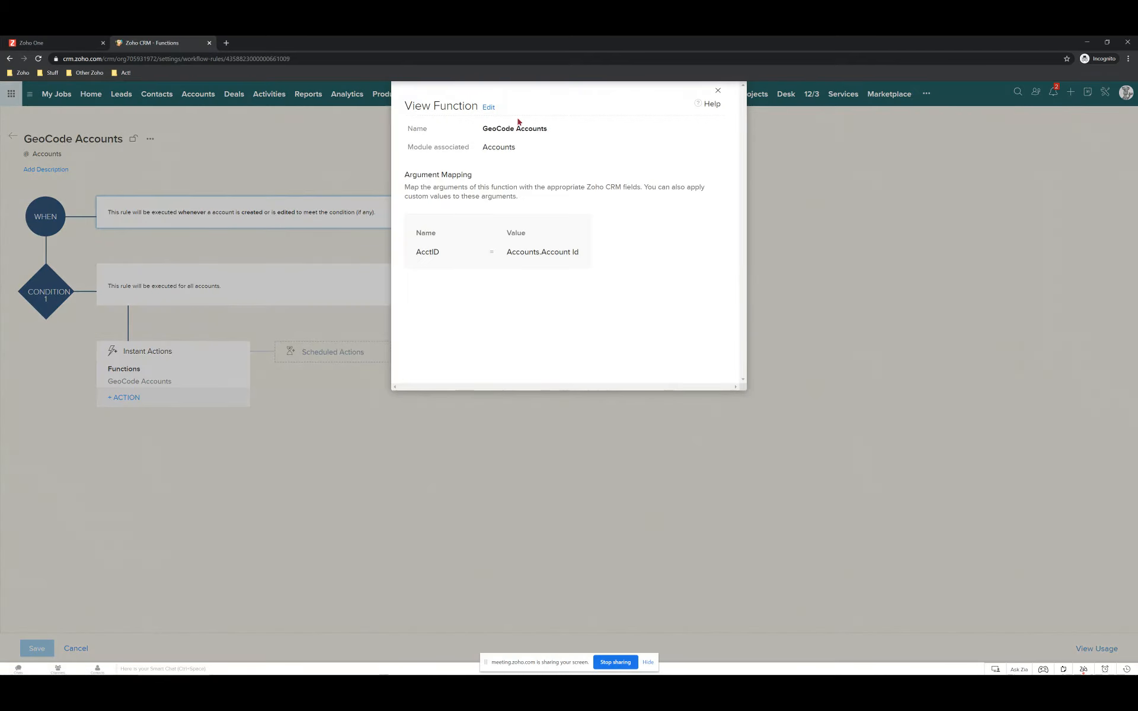
{"action": "left_click", "coordinate": [490, 108]}
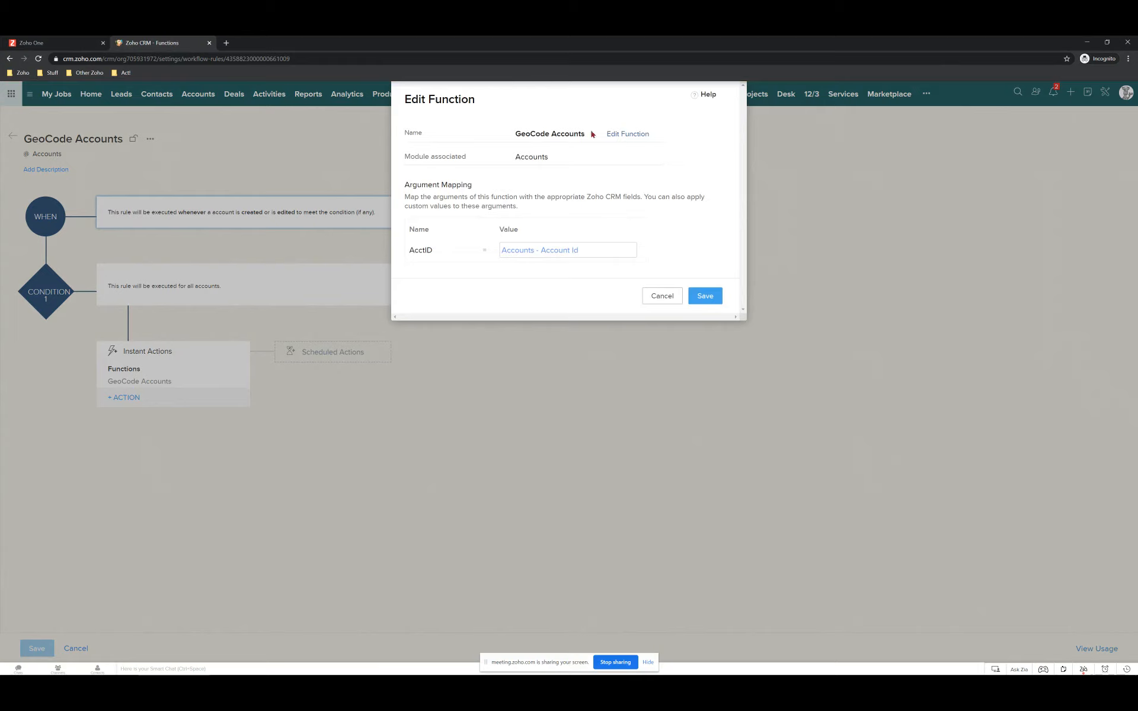
{"action": "left_click", "coordinate": [629, 134]}
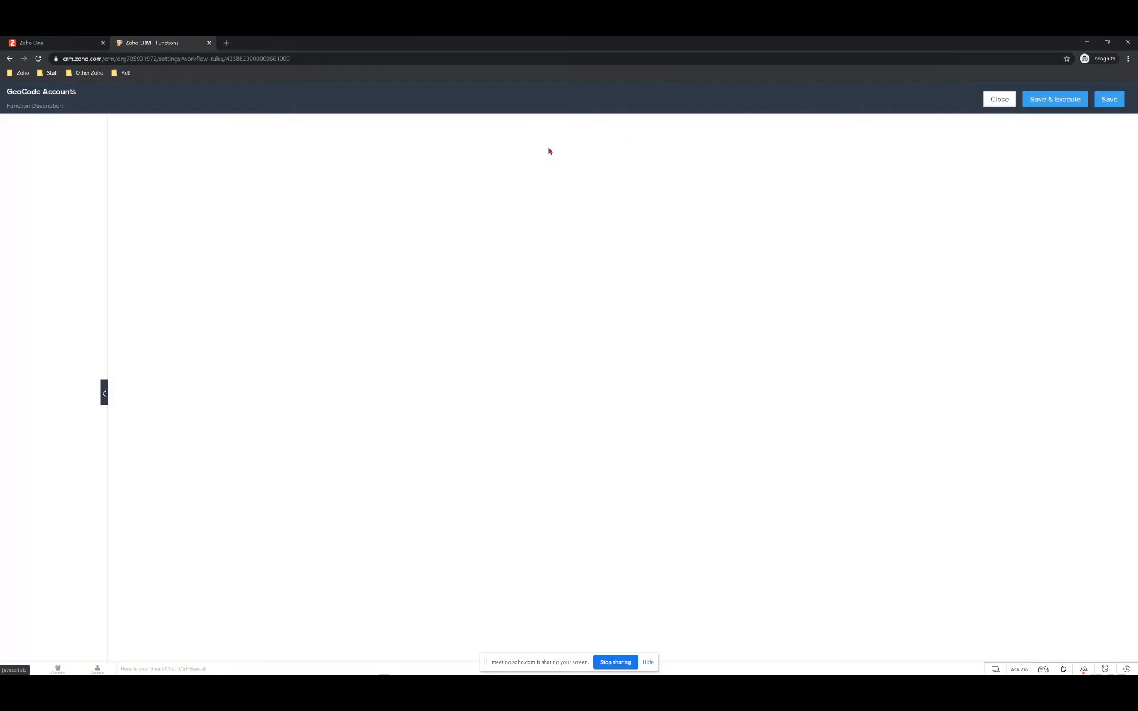
Save and run the function with the new account's pasted record ID as the argument.
{"action": "left_click", "coordinate": [1037, 104]}
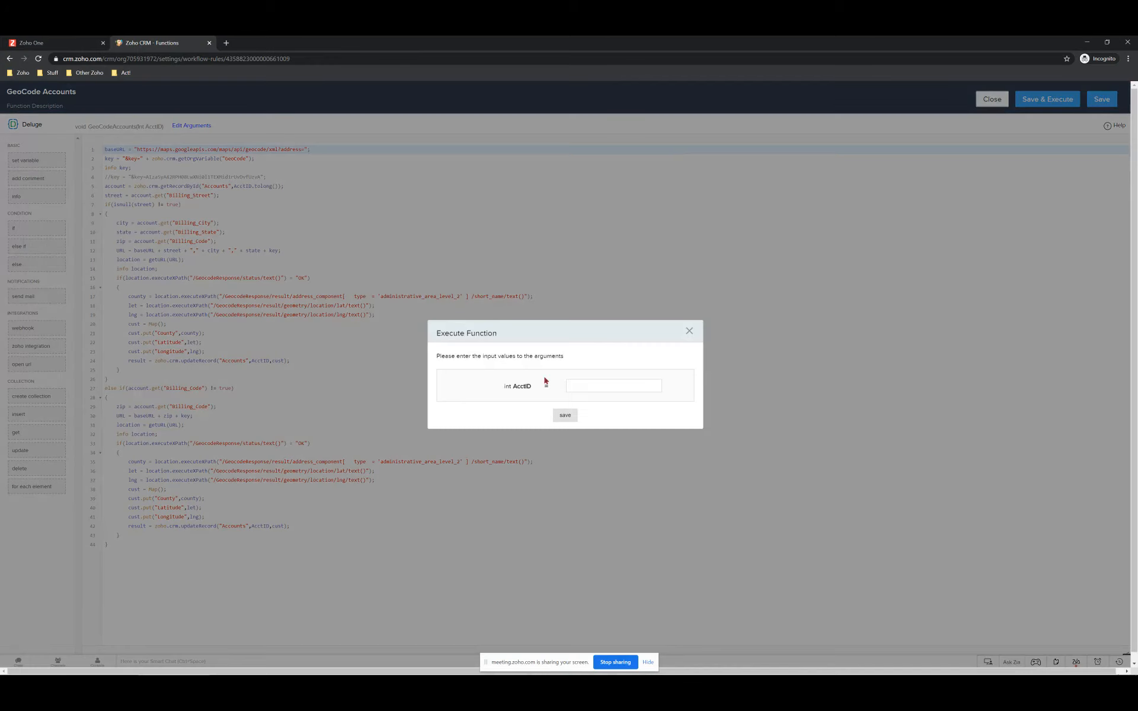
{"action": "left_click", "coordinate": [579, 380]}
{"action": "key", "text": "ctrl+v"}
{"action": "left_click", "coordinate": [565, 415]}
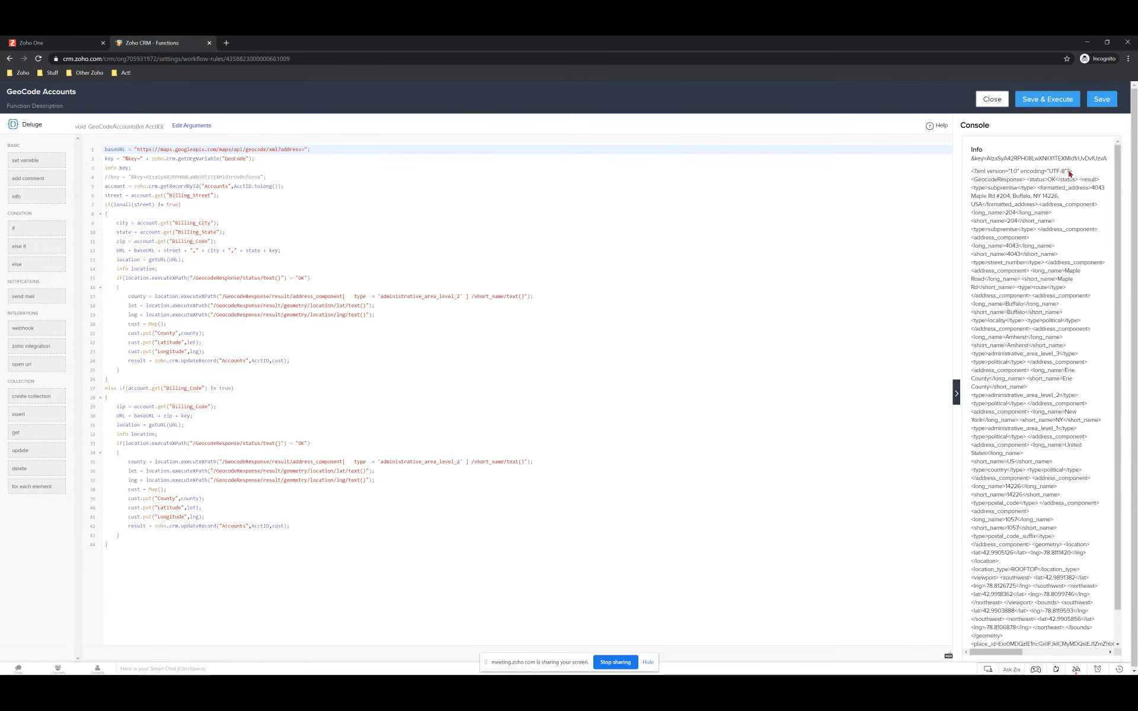
Review the status check on line 33 and the OK status in the console output.
{"action": "scroll", "coordinate": [1022, 235], "scroll_direction": "down", "scroll_amount": 1}
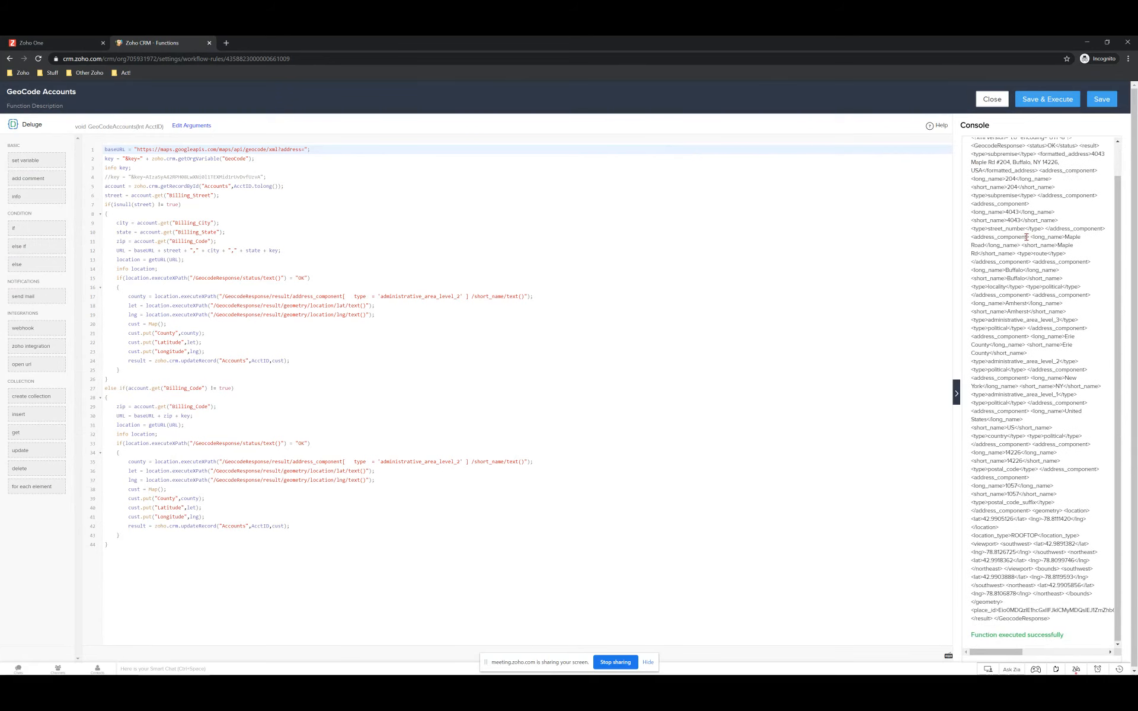
{"action": "scroll", "coordinate": [1027, 238], "scroll_direction": "down", "scroll_amount": 1}
{"action": "scroll", "coordinate": [1017, 574], "scroll_direction": "up", "scroll_amount": 1}
{"action": "scroll", "coordinate": [1034, 621], "scroll_direction": "down", "scroll_amount": 1}
{"action": "left_click_drag", "start_coordinate": [197, 443], "coordinate": [343, 447]}
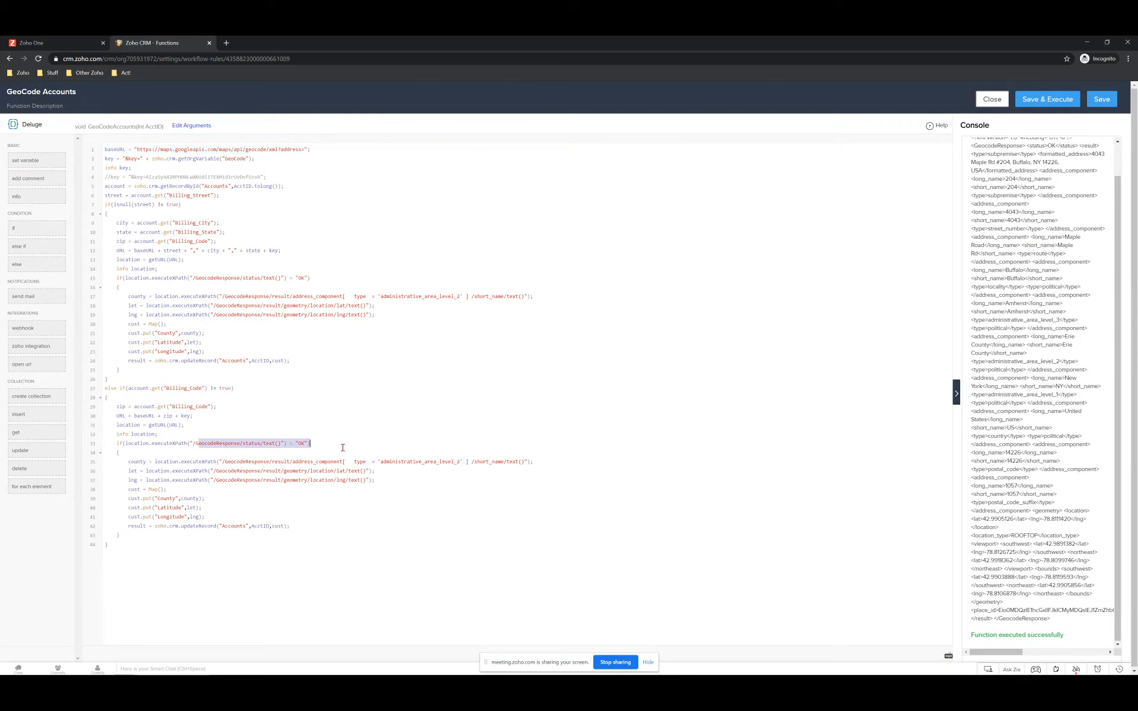
{"action": "scroll", "coordinate": [1101, 237], "scroll_direction": "up", "scroll_amount": 1}
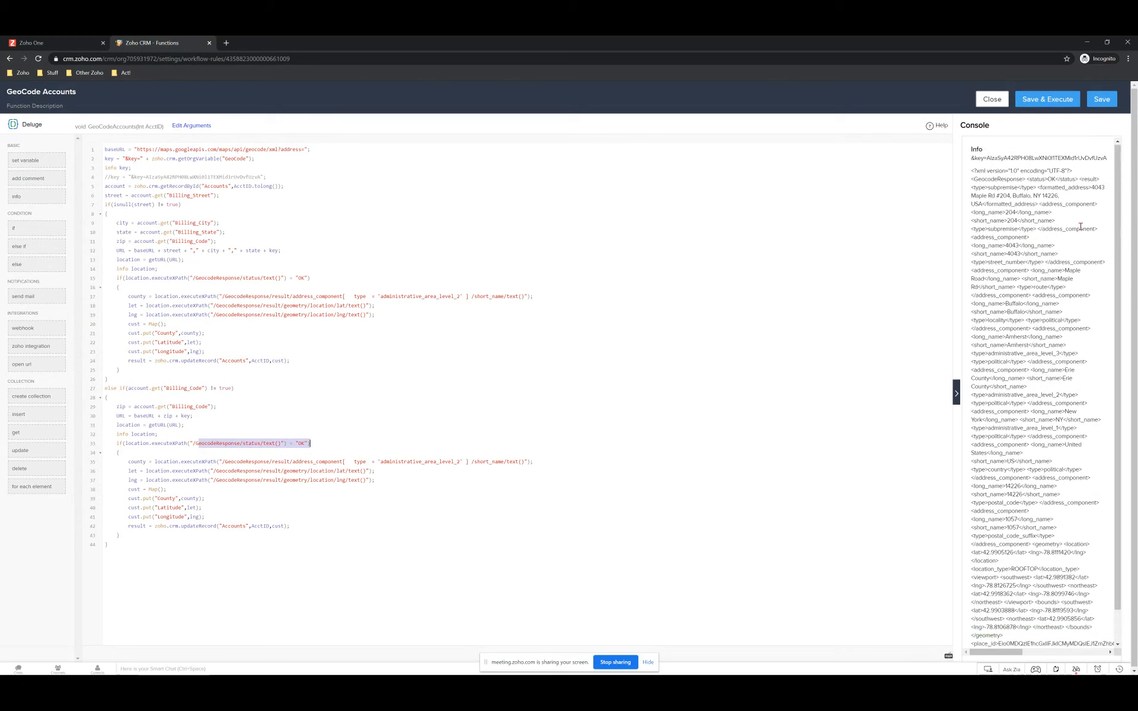
{"action": "left_click_drag", "start_coordinate": [1048, 176], "coordinate": [1064, 180]}
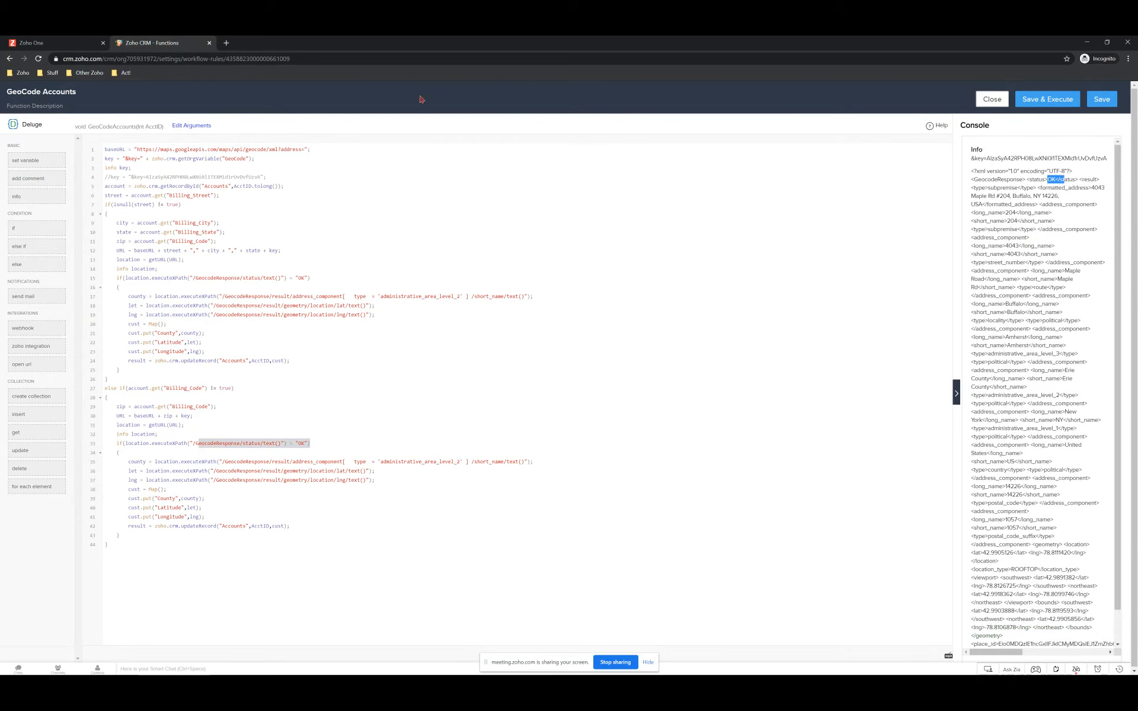
Switch back to the Zoho One tab and close the function editor to return to the rule.
{"action": "left_click", "coordinate": [71, 41]}
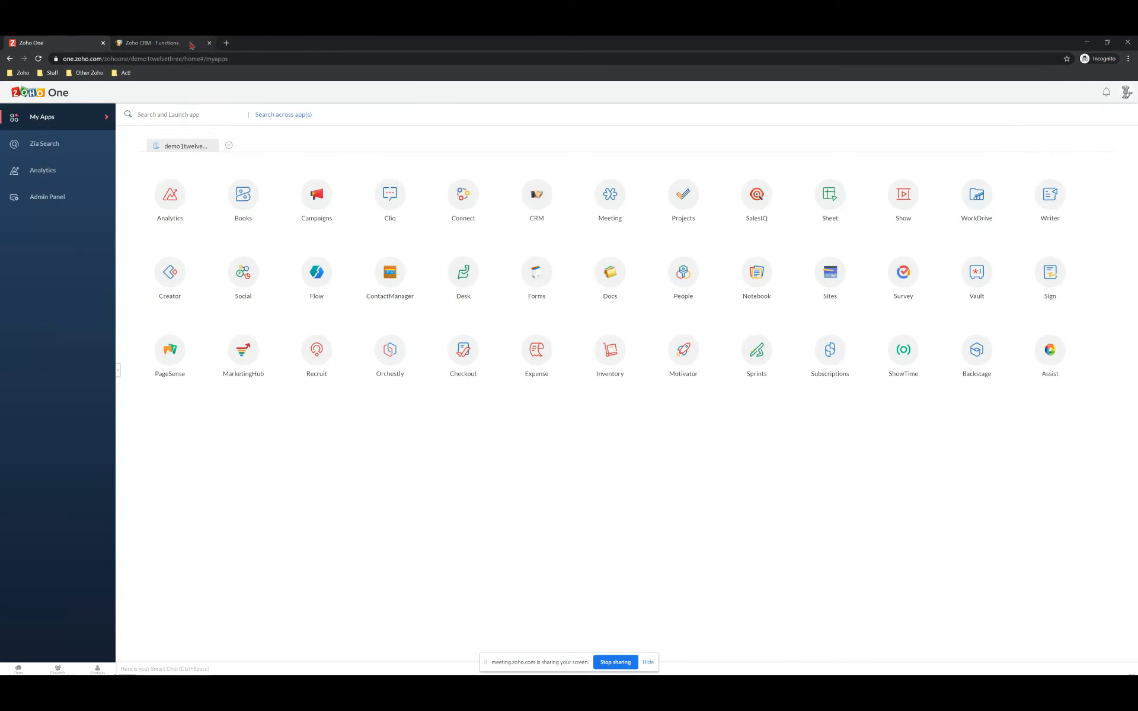
{"action": "left_click", "coordinate": [172, 42]}
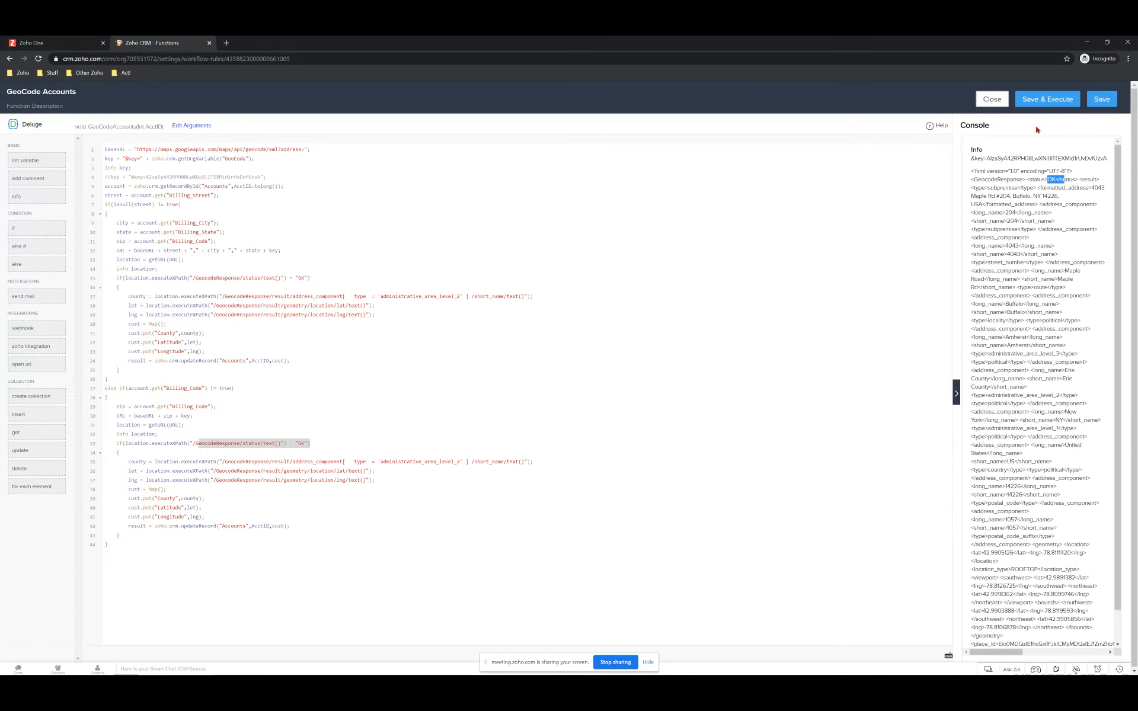
{"action": "left_click", "coordinate": [991, 99]}
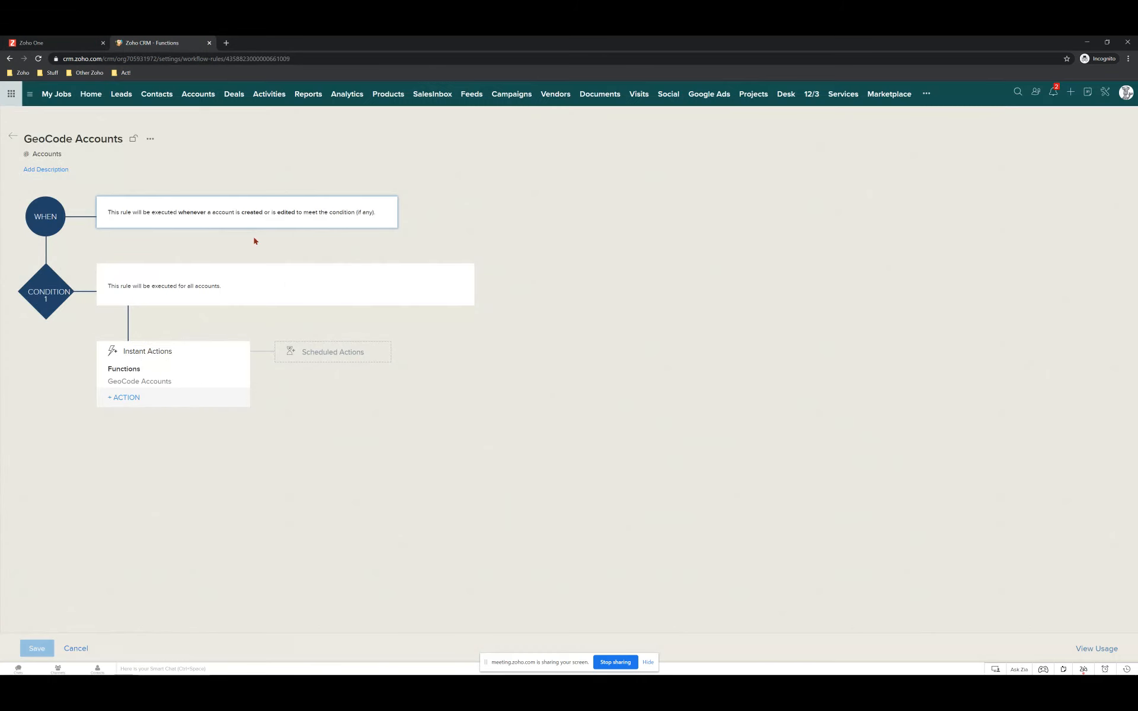
Open Twelve/Three Marketing, Inc. and locate the GeoCode Accounts function entry in its timeline.
{"action": "left_click", "coordinate": [200, 95]}
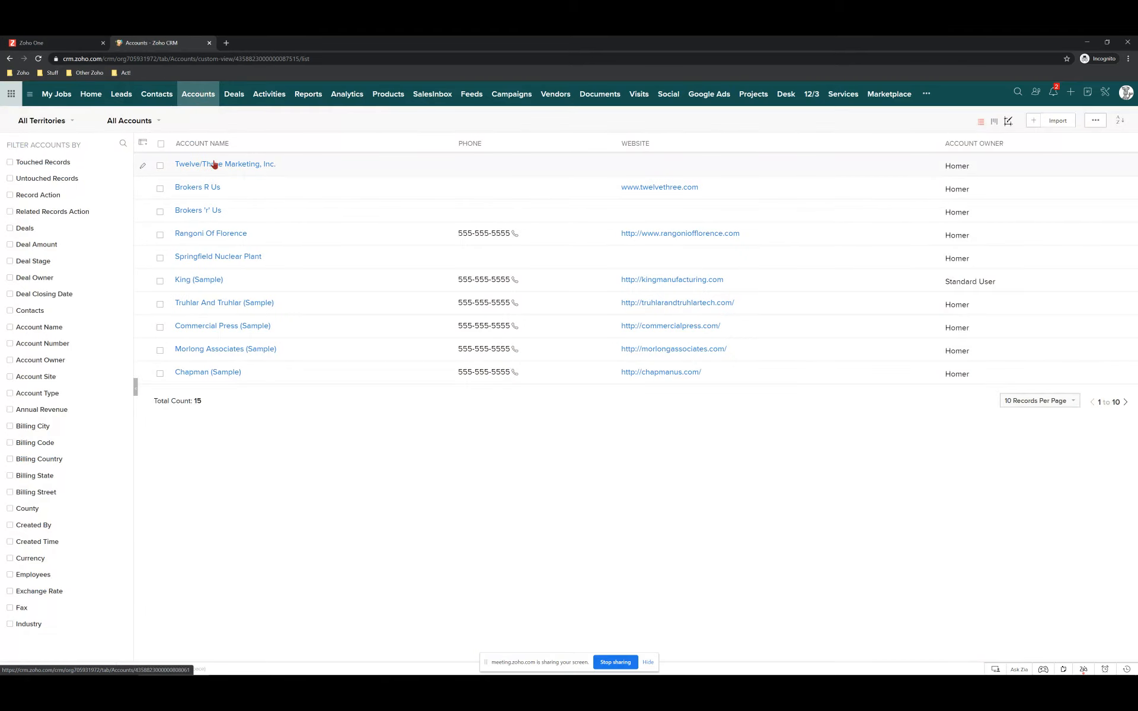
{"action": "left_click", "coordinate": [215, 164]}
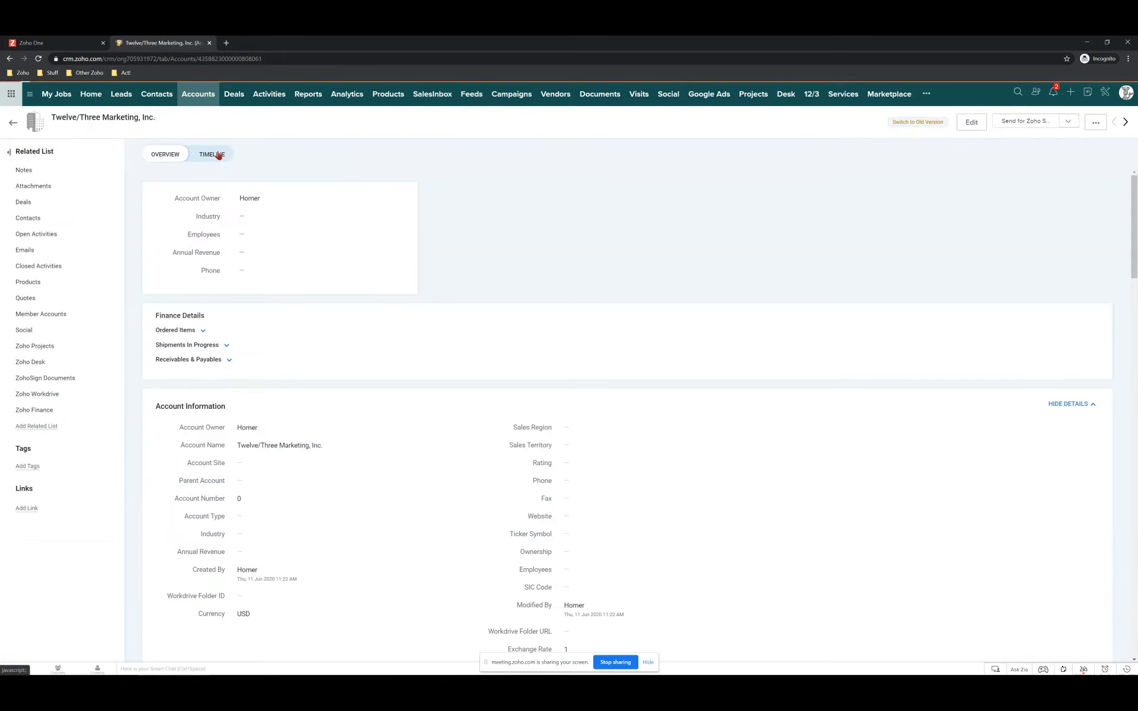
{"action": "left_click", "coordinate": [219, 156]}
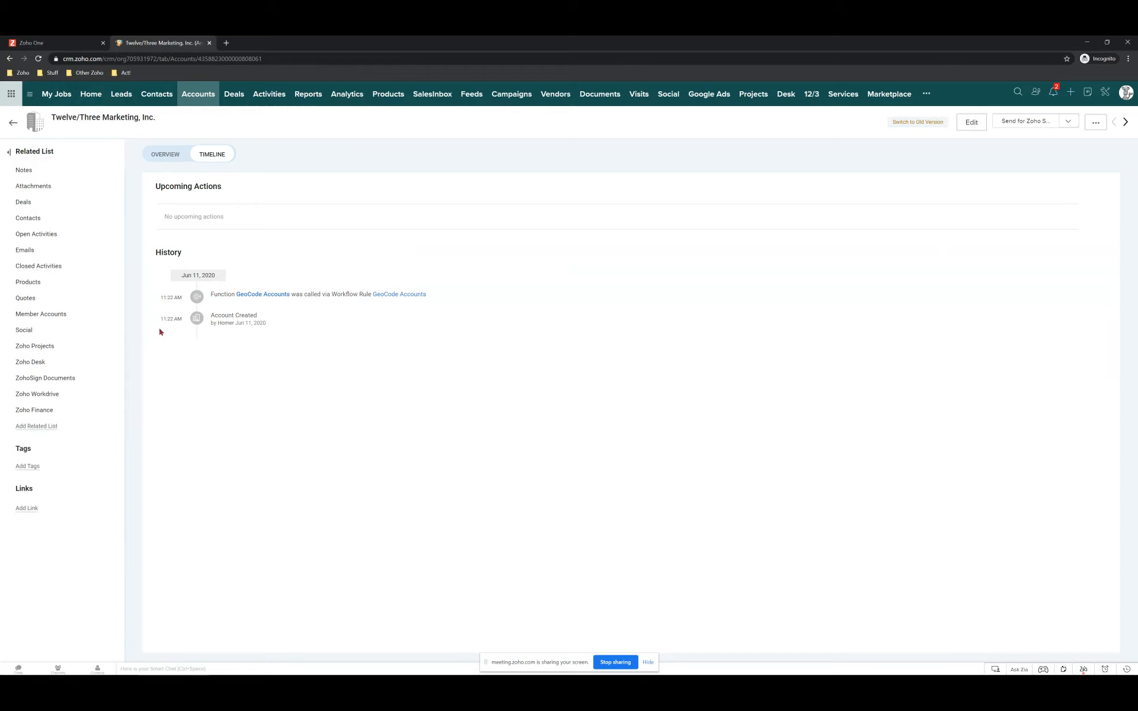
{"action": "left_click_drag", "start_coordinate": [232, 294], "coordinate": [520, 299]}
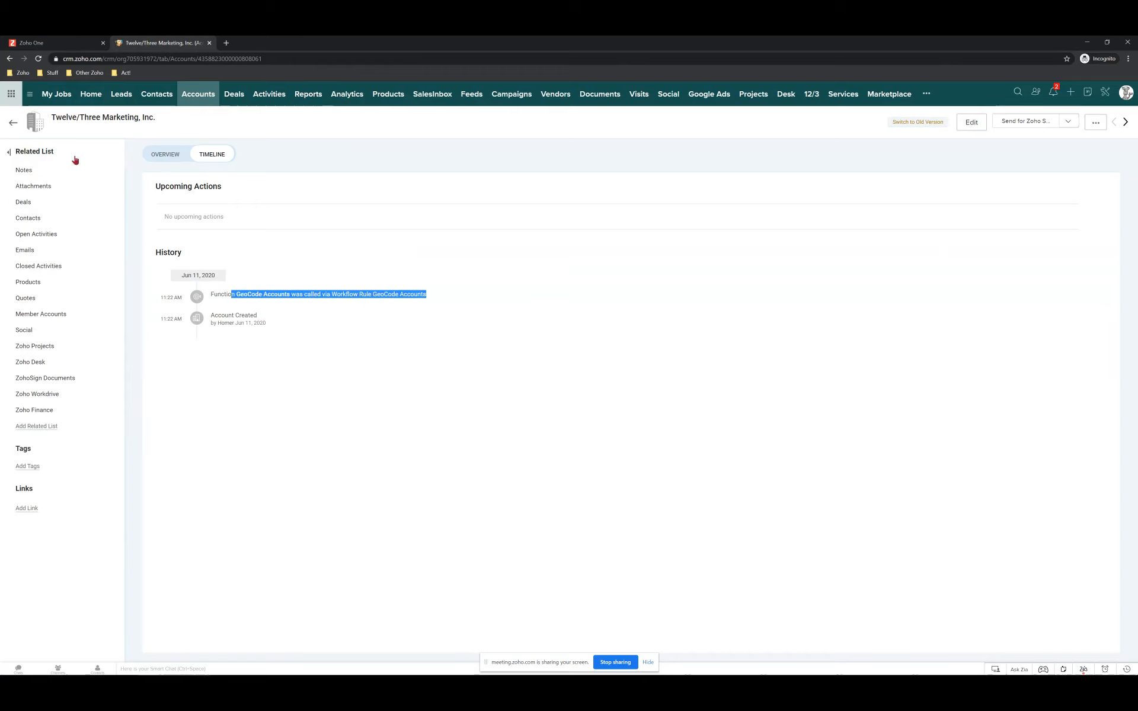
Return to the account's Overview and scroll through its details.
{"action": "left_click", "coordinate": [175, 152]}
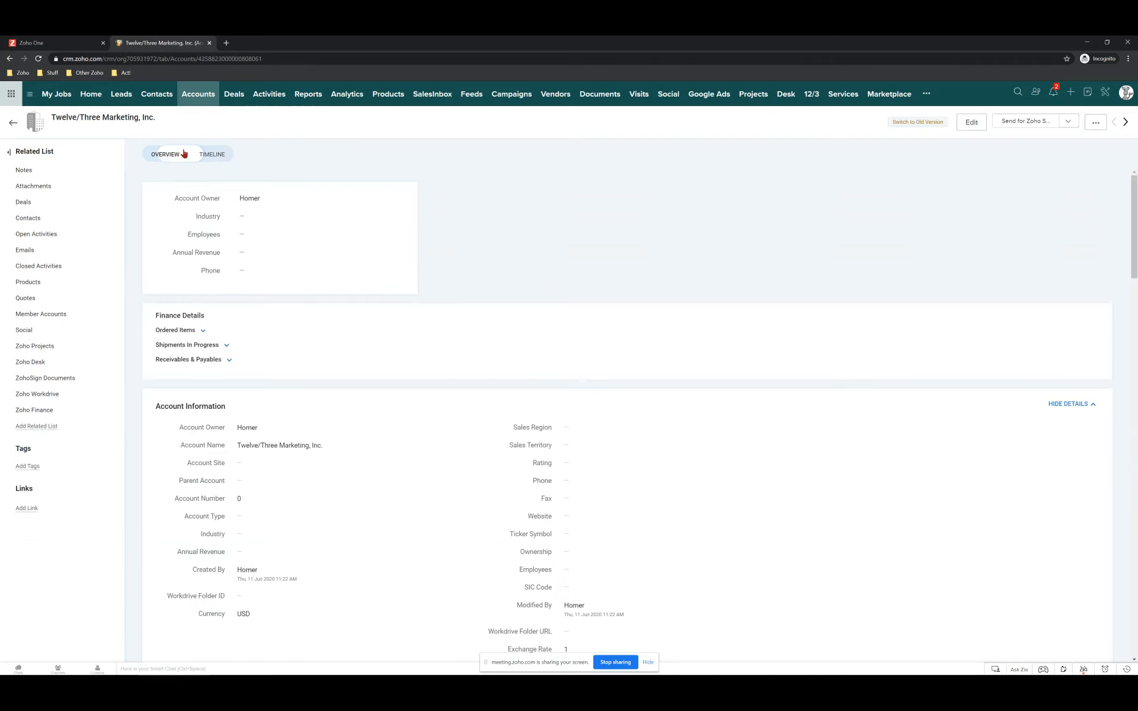
{"action": "scroll", "coordinate": [272, 381], "scroll_direction": "down", "scroll_amount": 5}
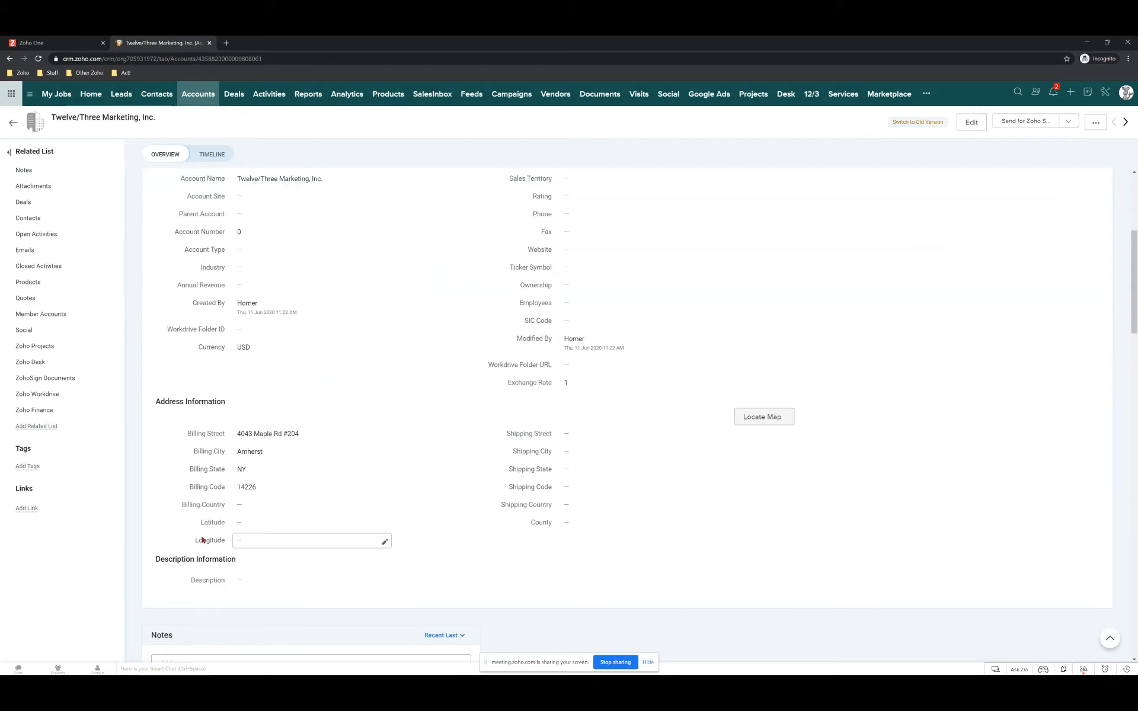
{"action": "scroll", "coordinate": [255, 524], "scroll_direction": "down", "scroll_amount": 3}
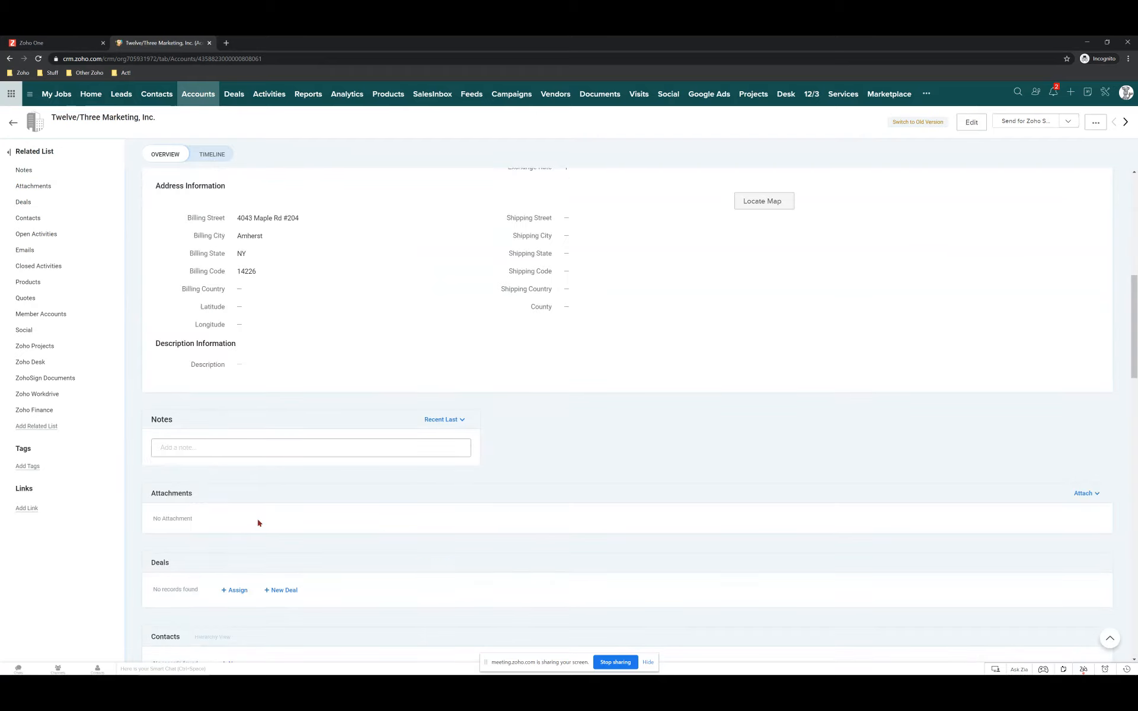
{"action": "scroll", "coordinate": [254, 525], "scroll_direction": "up", "scroll_amount": 4}
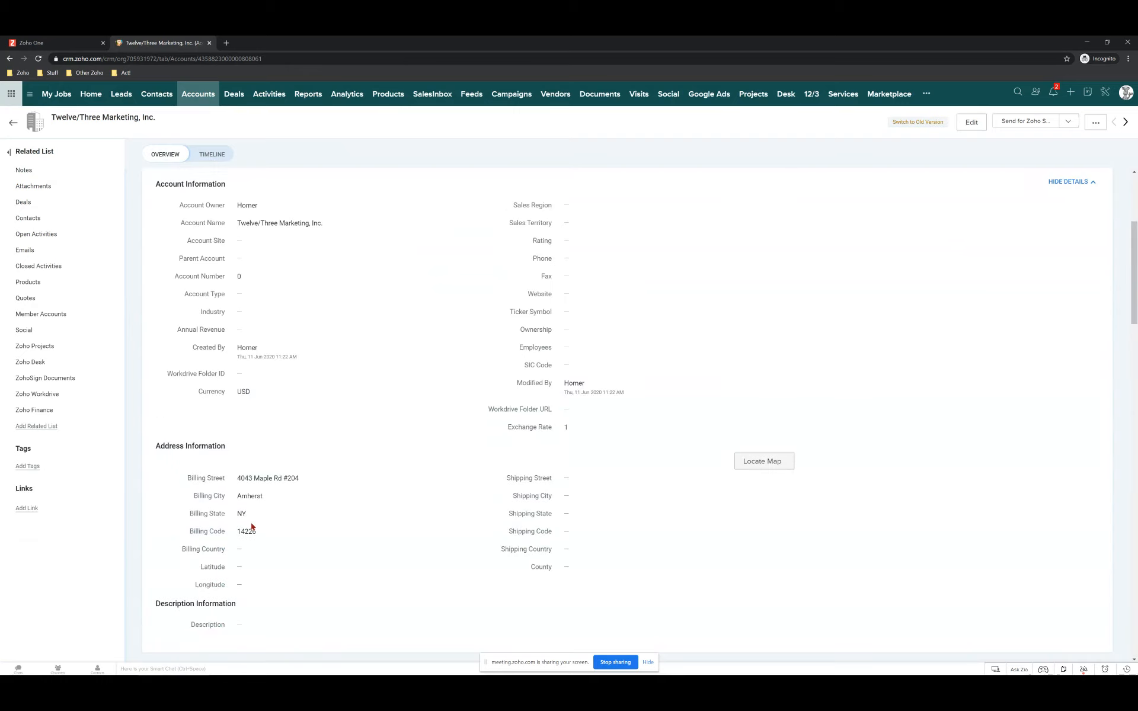
{"action": "scroll", "coordinate": [252, 527], "scroll_direction": "down", "scroll_amount": 1}
{"action": "scroll", "coordinate": [251, 524], "scroll_direction": "up", "scroll_amount": 4}
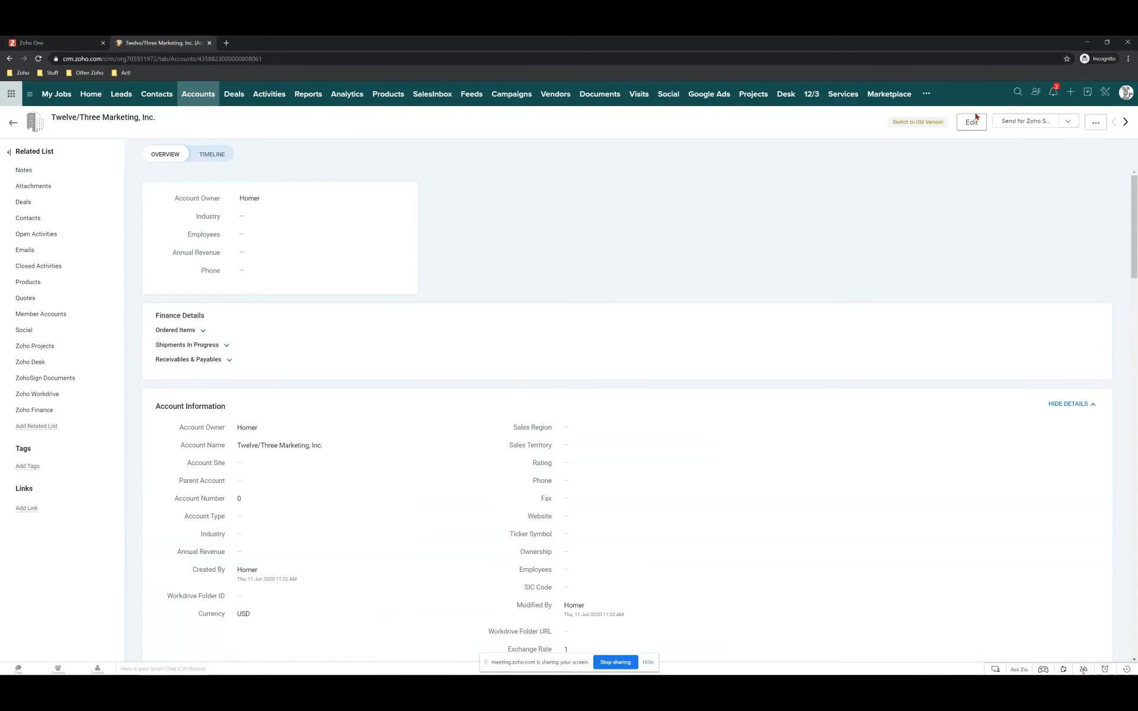
From Setup > Workflow Rules, open the Set Account to Sold rule to review its Stage conditions.
{"action": "left_click", "coordinate": [1105, 97]}
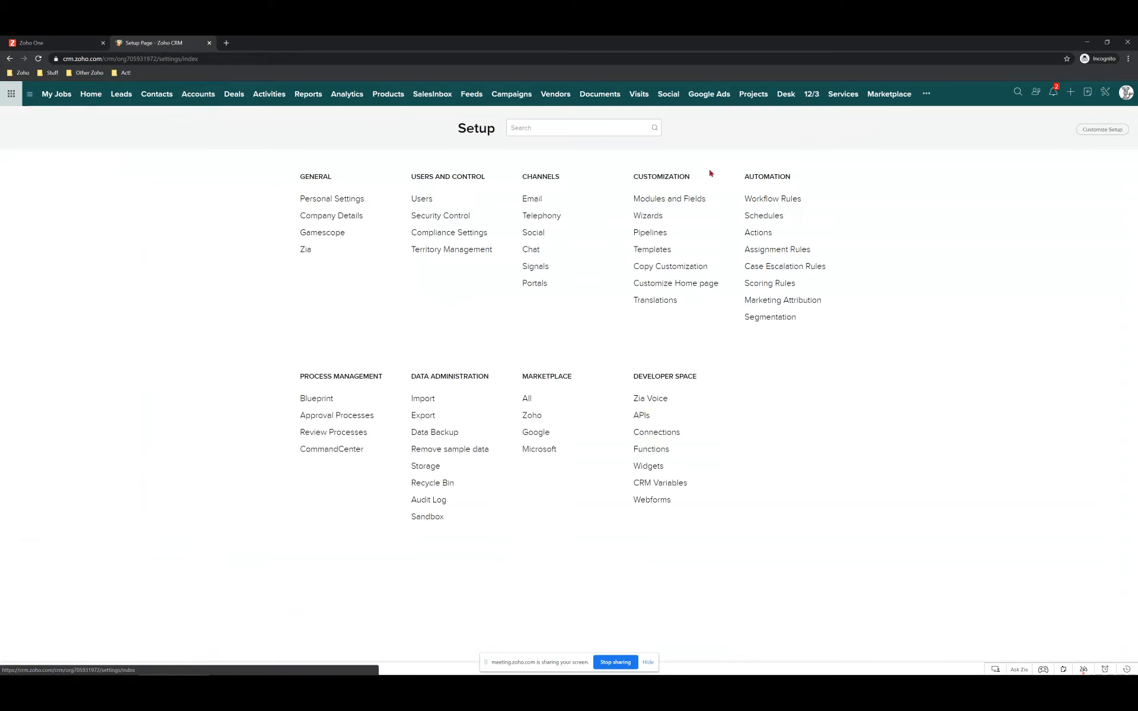
{"action": "left_click", "coordinate": [777, 199]}
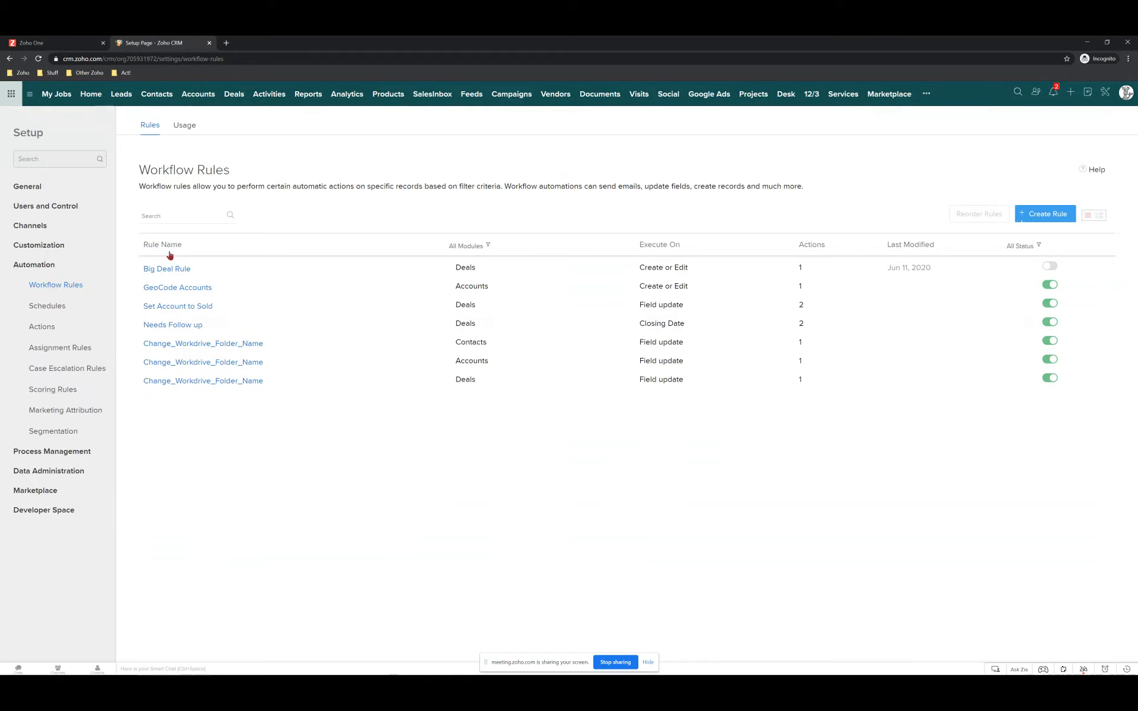
{"action": "left_click", "coordinate": [169, 306]}
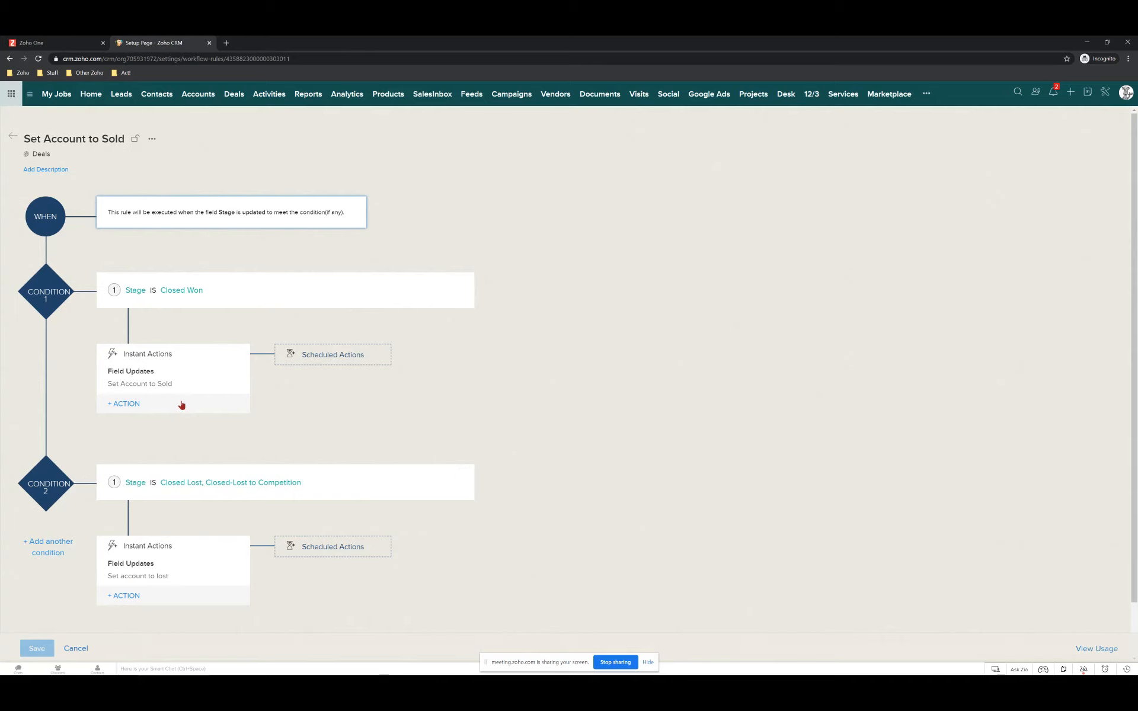
{"action": "mouse_move", "coordinate": [71, 658]}
Cancel the rule editor without saving and open Twelve/Three Marketing, Inc. from the Accounts list.
{"action": "left_click", "coordinate": [84, 643]}
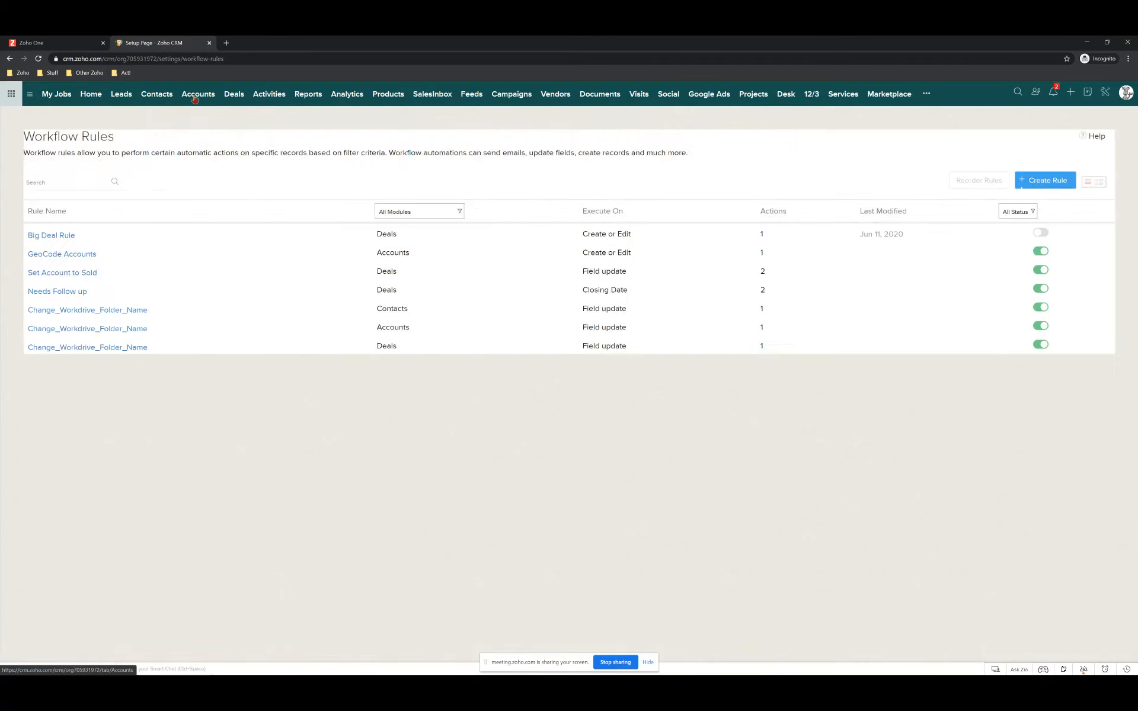
{"action": "left_click", "coordinate": [195, 96]}
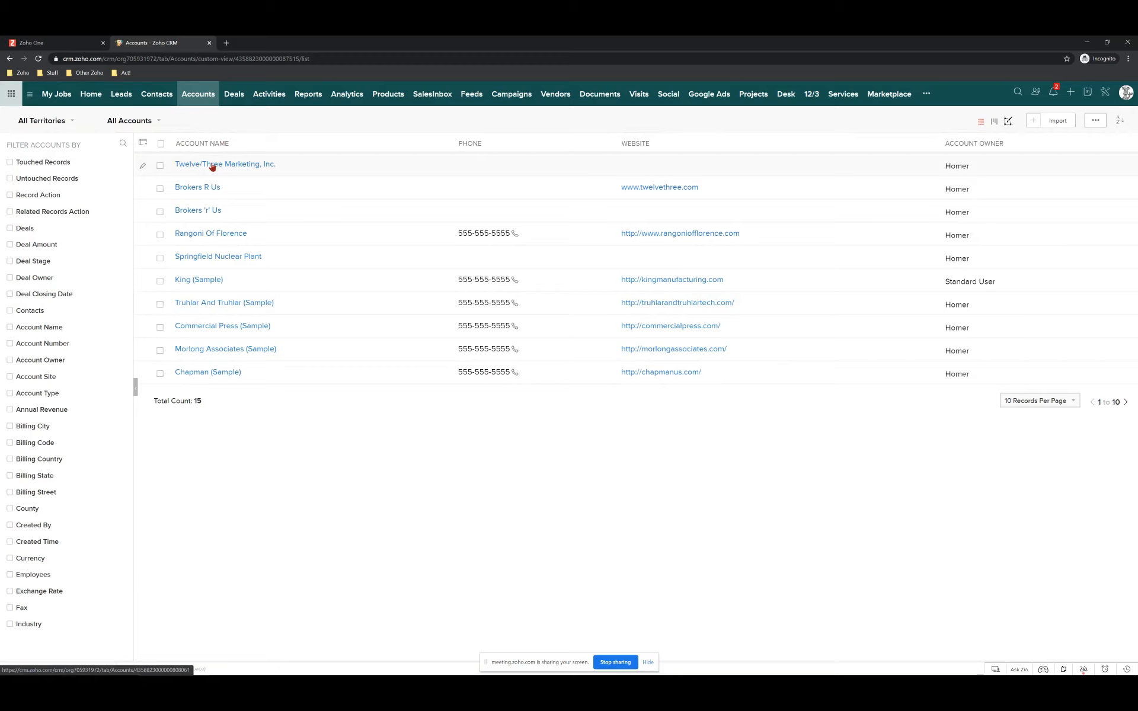
{"action": "left_click", "coordinate": [223, 168]}
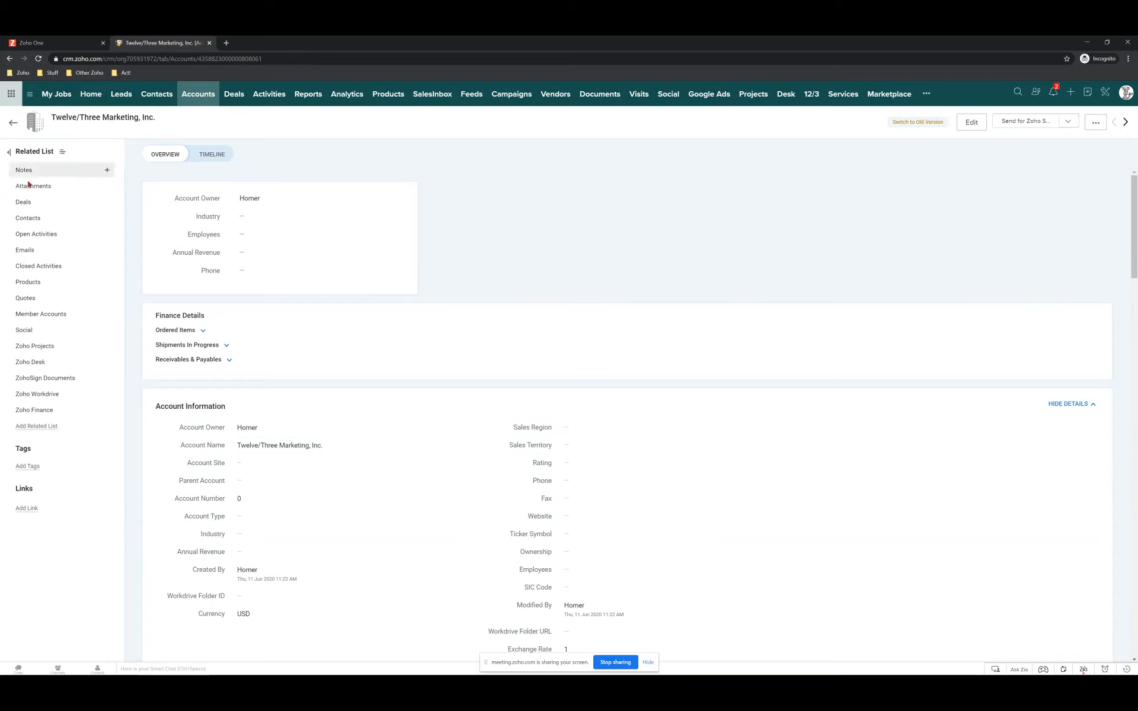
Add a Boat Policy deal to the account with amount 50 and closing date June 12, 2020.
{"action": "left_click", "coordinate": [108, 202]}
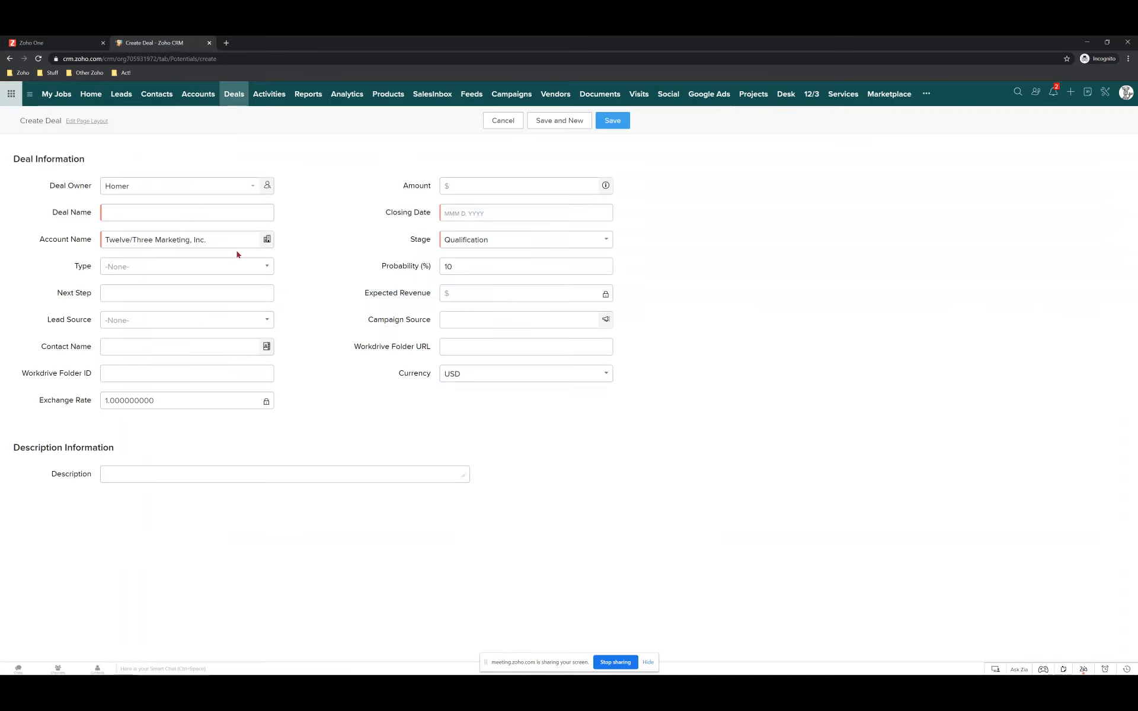
{"action": "left_click", "coordinate": [185, 210]}
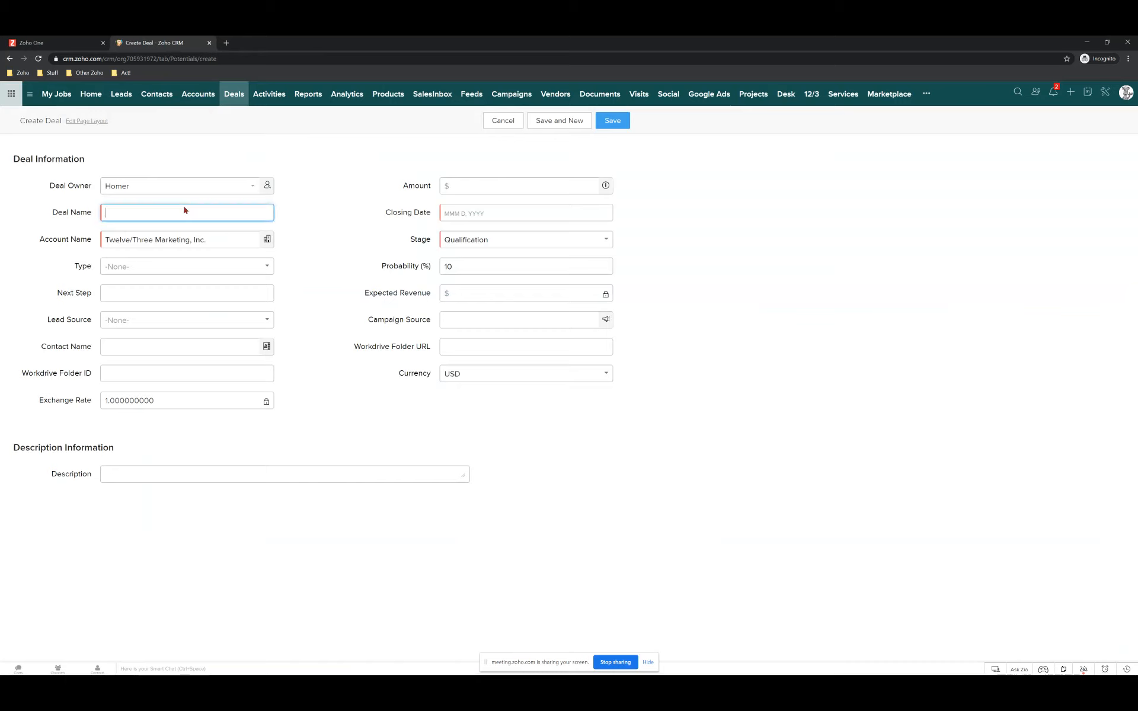
{"action": "type", "text": "Boat Policy"}
{"action": "left_click", "coordinate": [500, 212]}
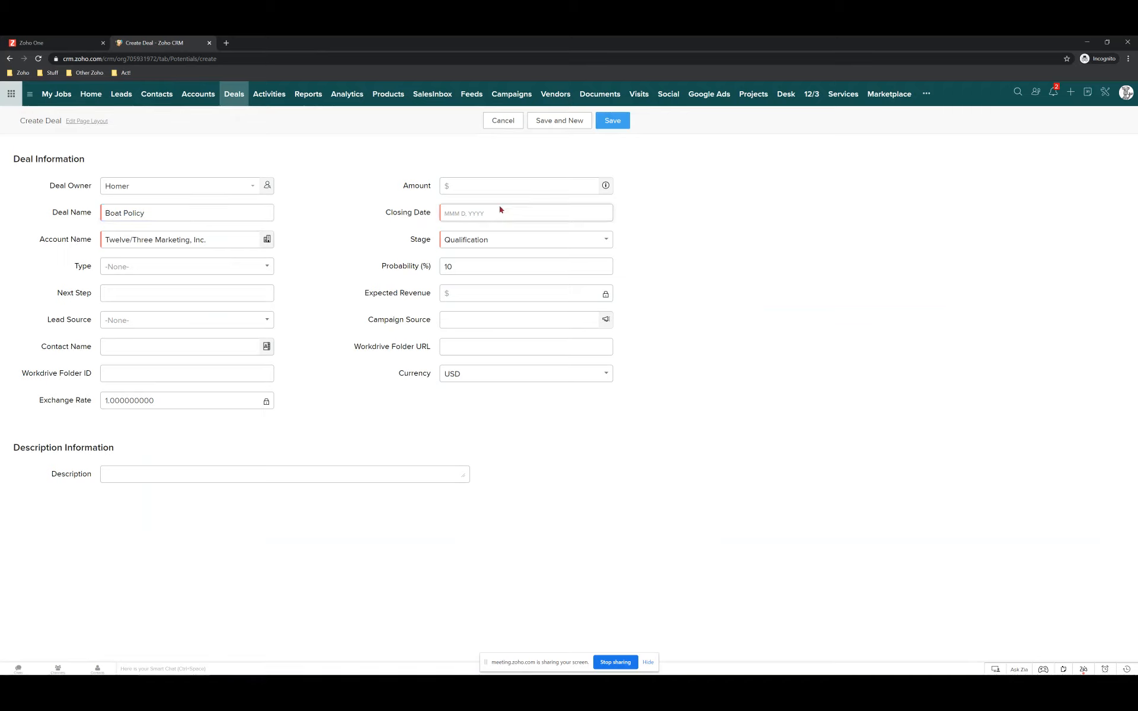
{"action": "left_click", "coordinate": [477, 209]}
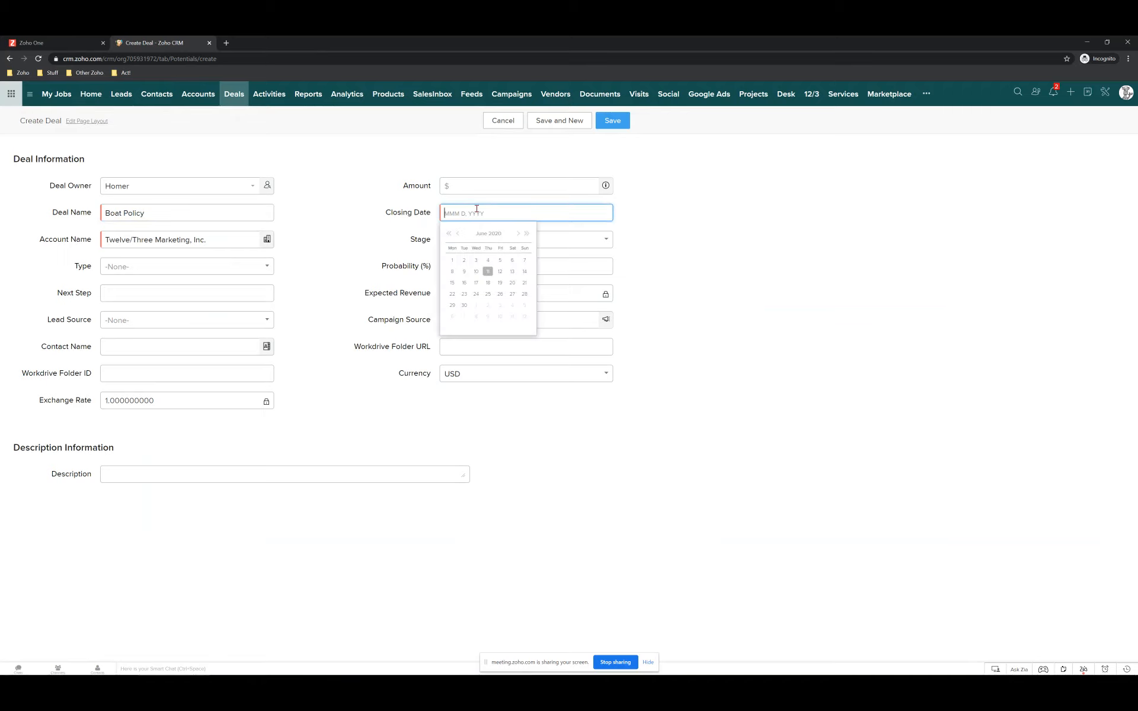
{"action": "left_click", "coordinate": [499, 270]}
{"action": "left_click", "coordinate": [497, 185]}
{"action": "type", "text": "50"}
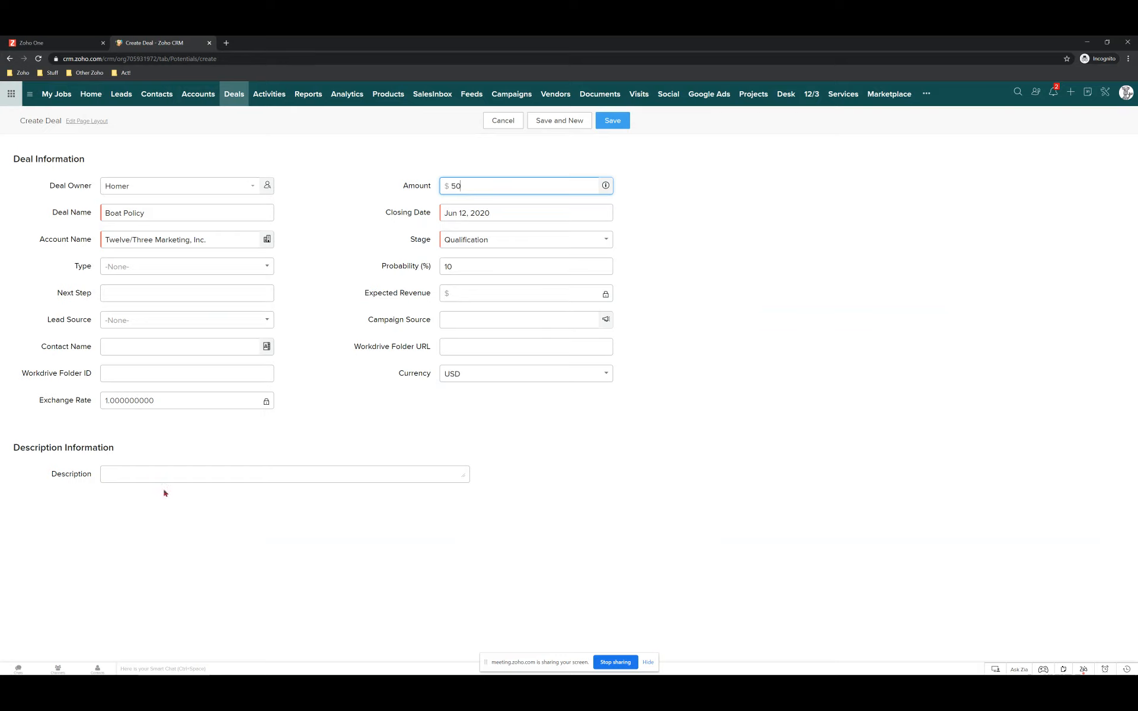
{"action": "left_click", "coordinate": [613, 119]}
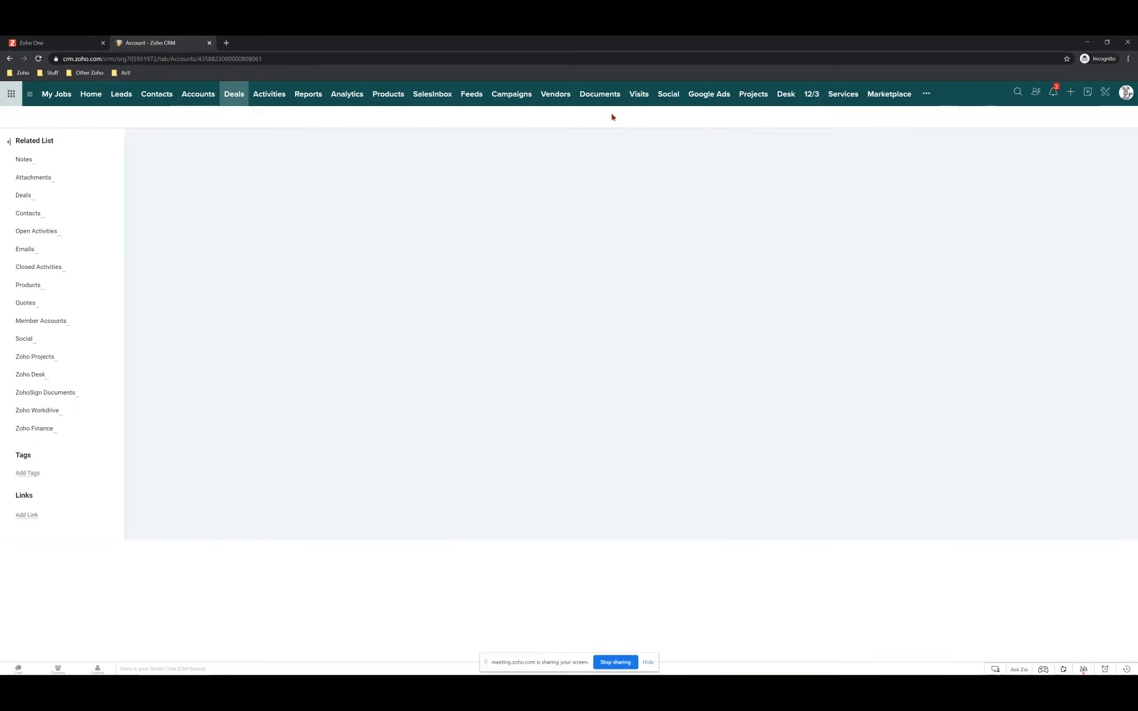
Jump to the account's related Deals and open the Boat Policy deal at Qualification stage.
{"action": "scroll", "coordinate": [599, 154], "scroll_direction": "down", "scroll_amount": 5}
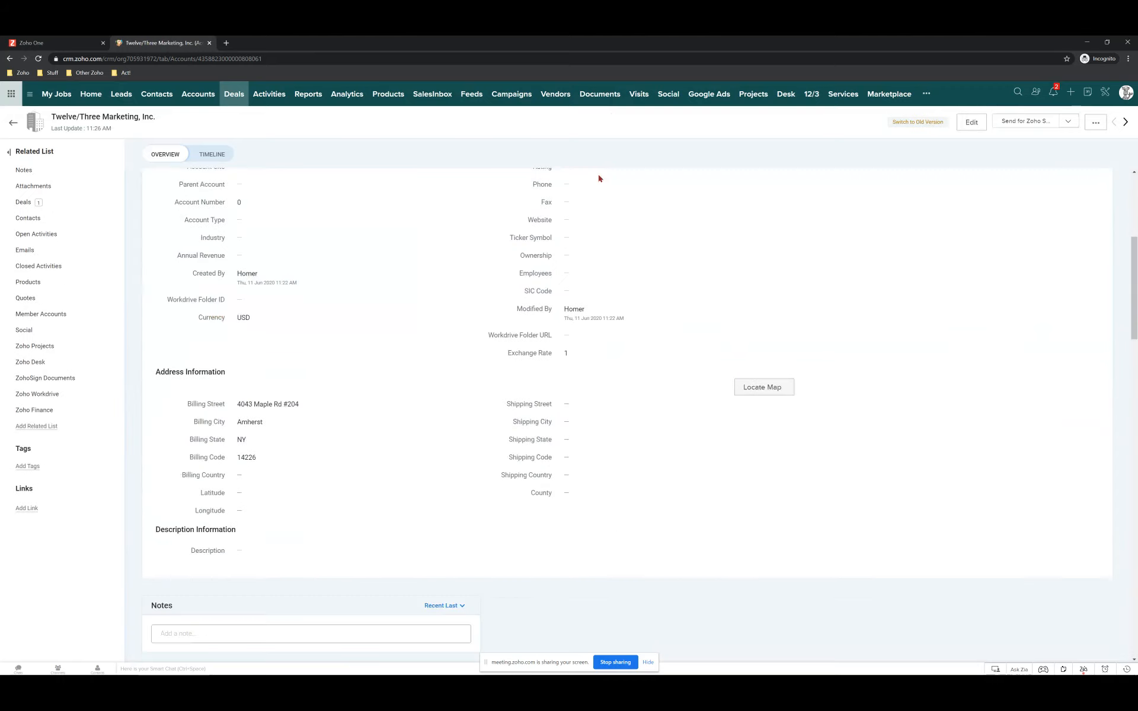
{"action": "left_click", "coordinate": [26, 205]}
{"action": "scroll", "coordinate": [287, 264], "scroll_direction": "up", "scroll_amount": 10}
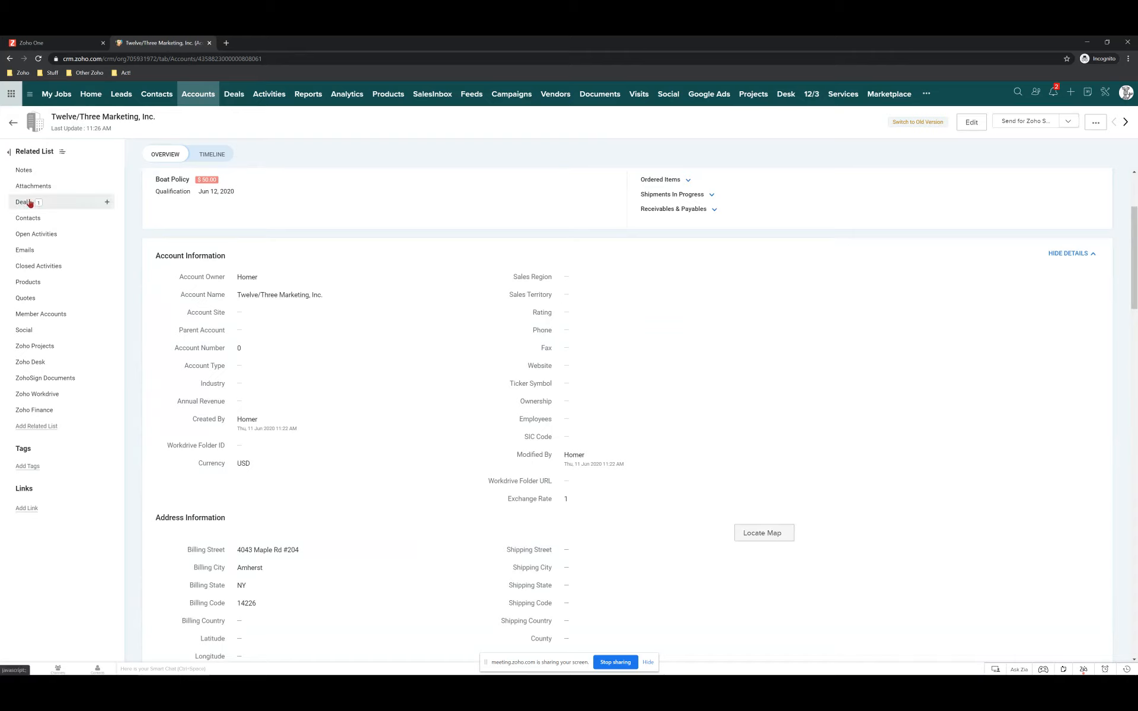
{"action": "left_click", "coordinate": [173, 180]}
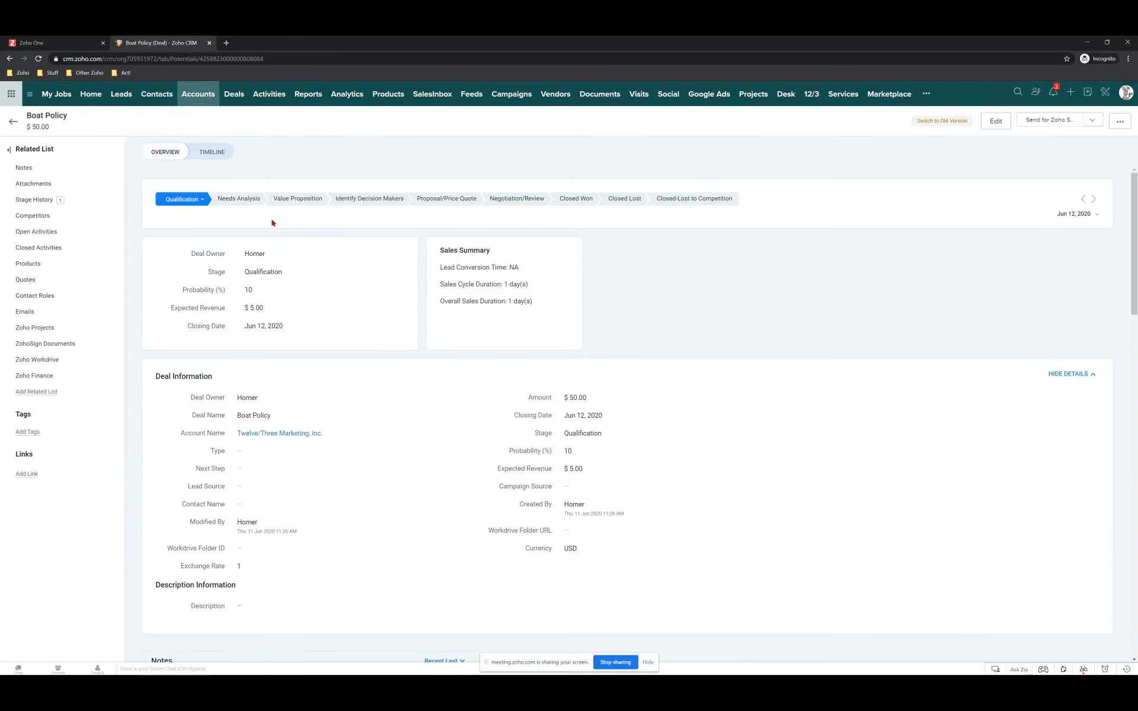
Move the Boat Policy deal to Closed Won, then open its Twelve/Three Marketing, Inc. account.
{"action": "left_click", "coordinate": [573, 202]}
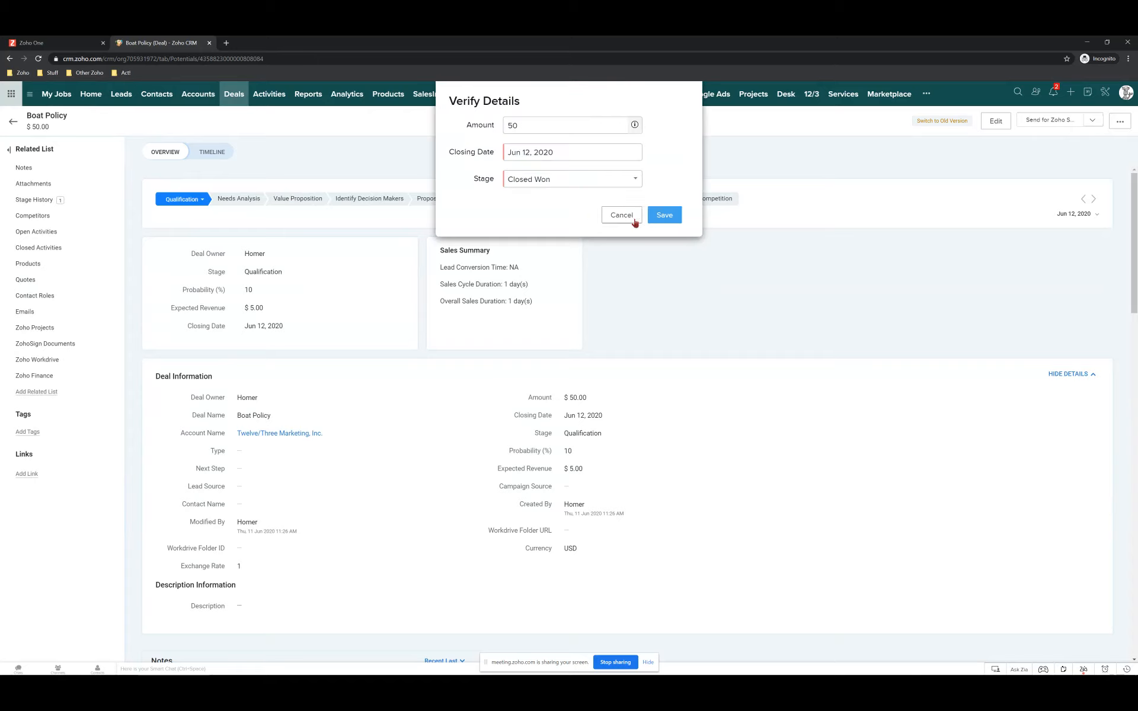
{"action": "left_click", "coordinate": [664, 216]}
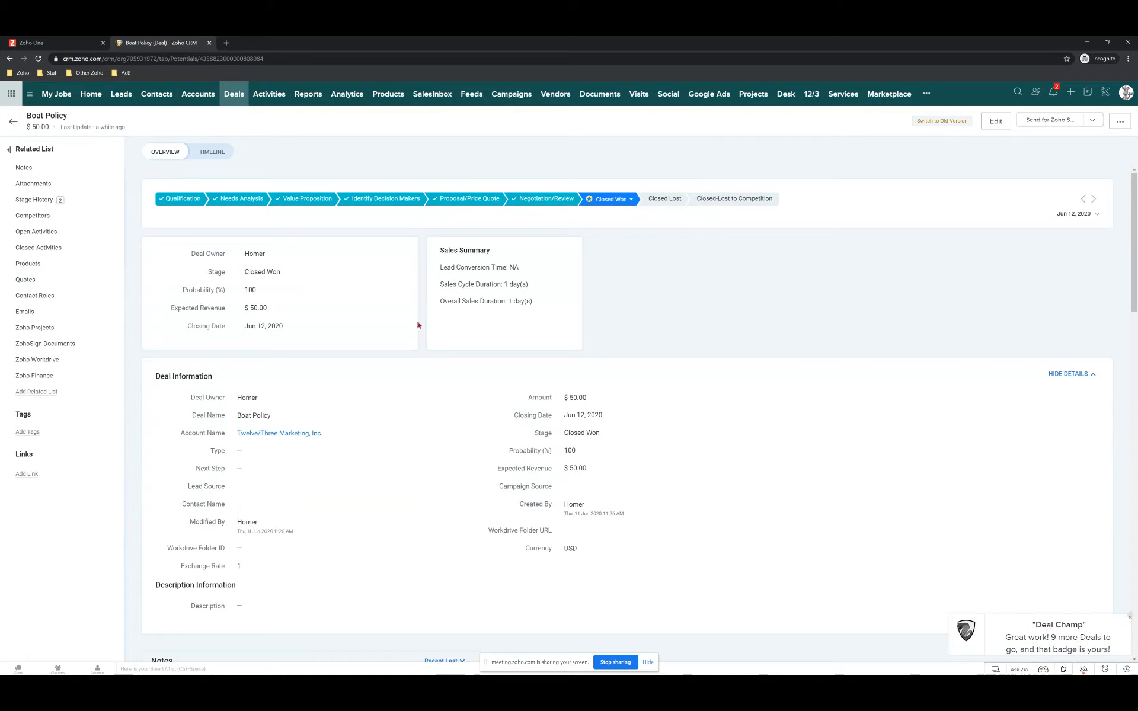
{"action": "left_click", "coordinate": [264, 434]}
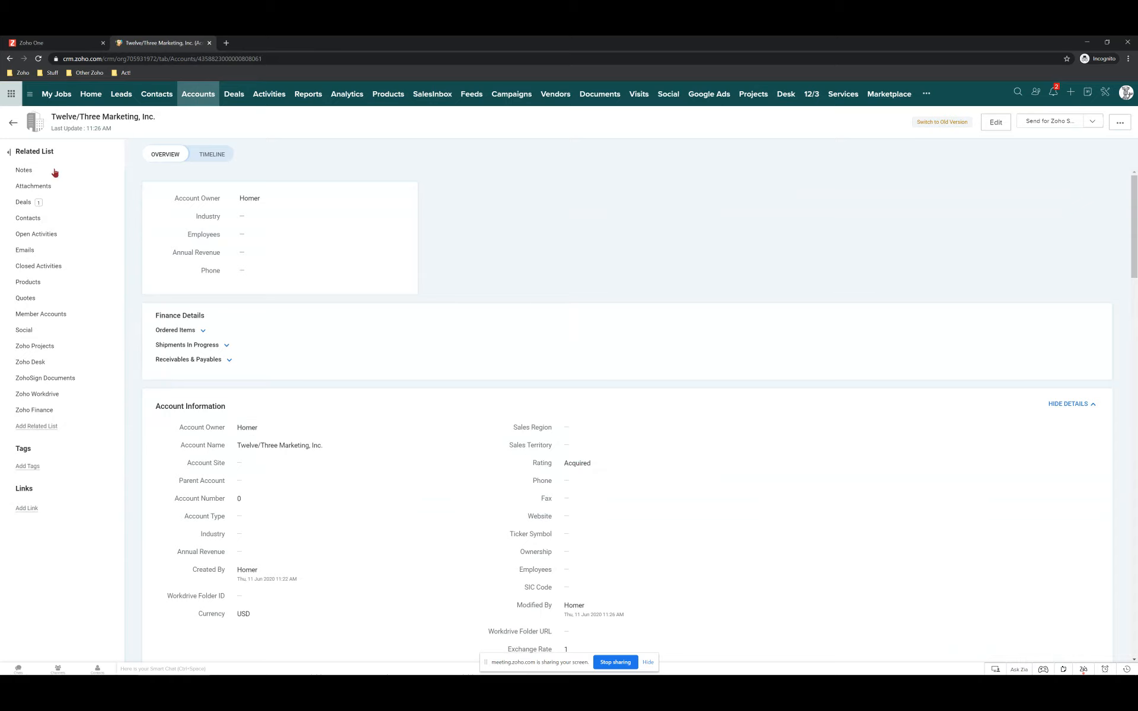
Reopen Boat Policy and set it to Closed-Lost to Competition with reason 'Better price from Acme'.
{"action": "left_click", "coordinate": [32, 199]}
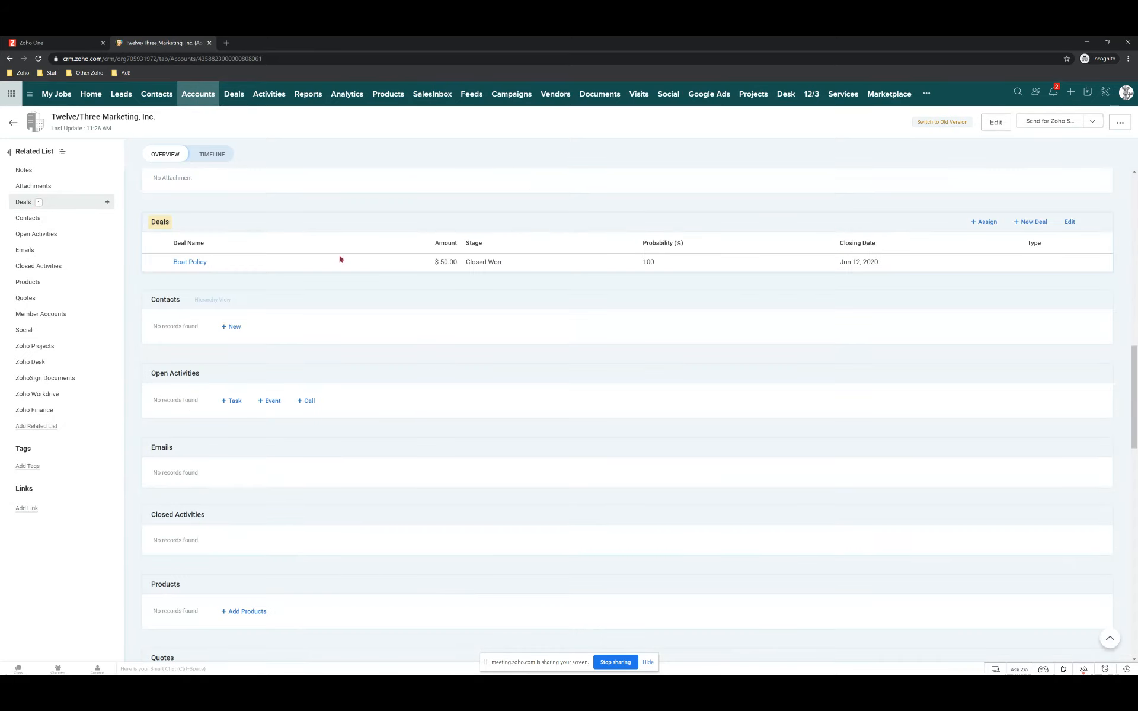
{"action": "left_click", "coordinate": [194, 265]}
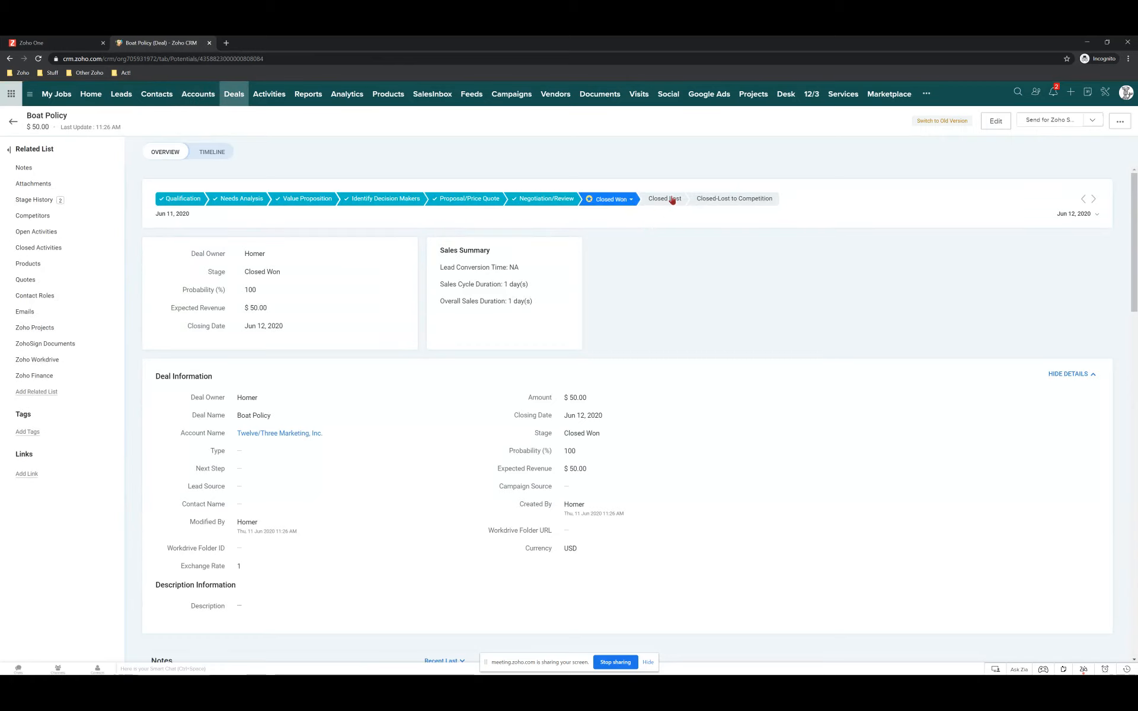
{"action": "left_click", "coordinate": [679, 201]}
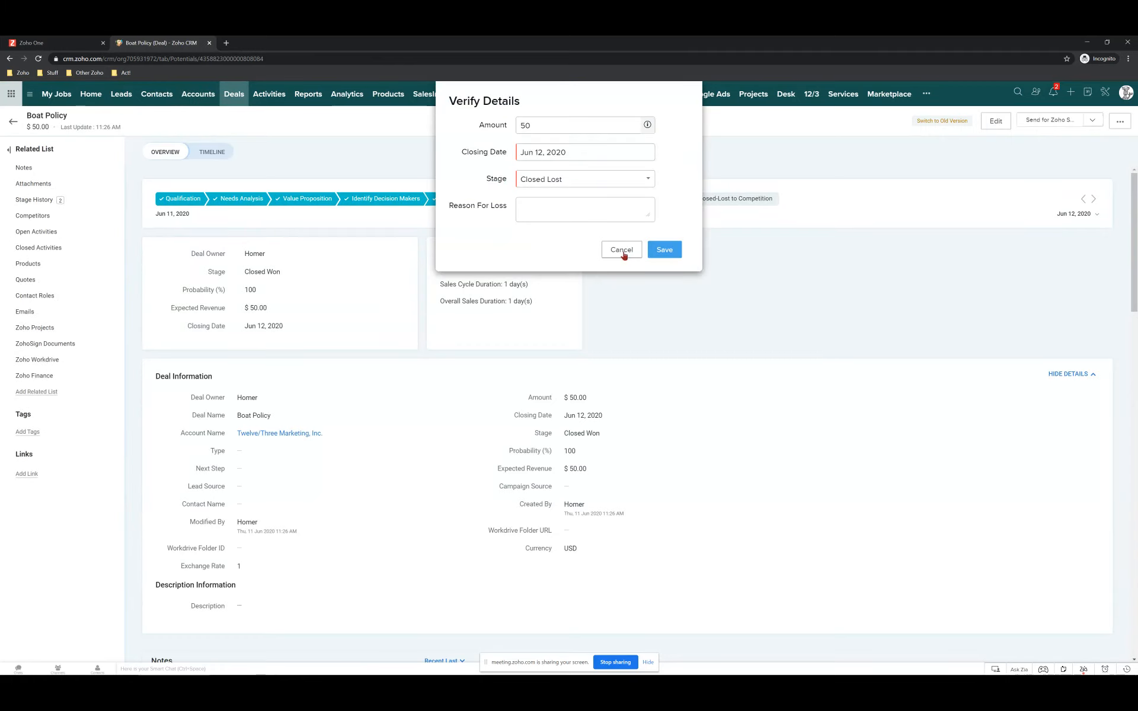
{"action": "left_click", "coordinate": [738, 205]}
{"action": "left_click", "coordinate": [607, 212]}
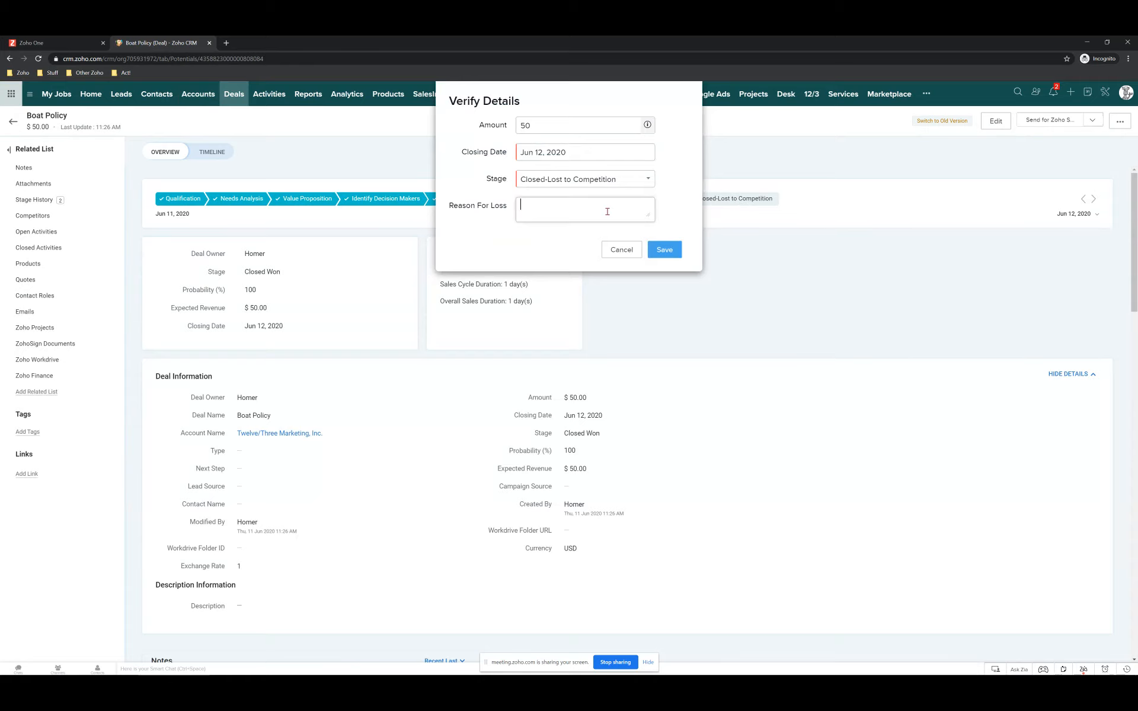
{"action": "type", "text": "Better picce from Acme"}
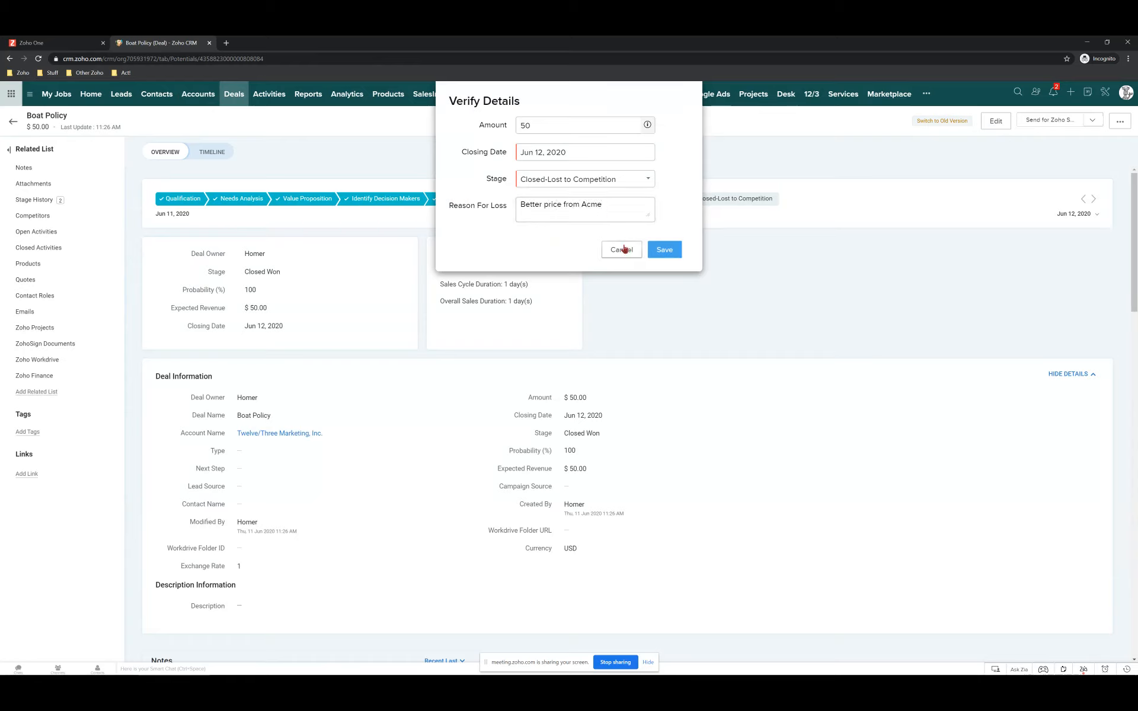
{"action": "left_click", "coordinate": [662, 246]}
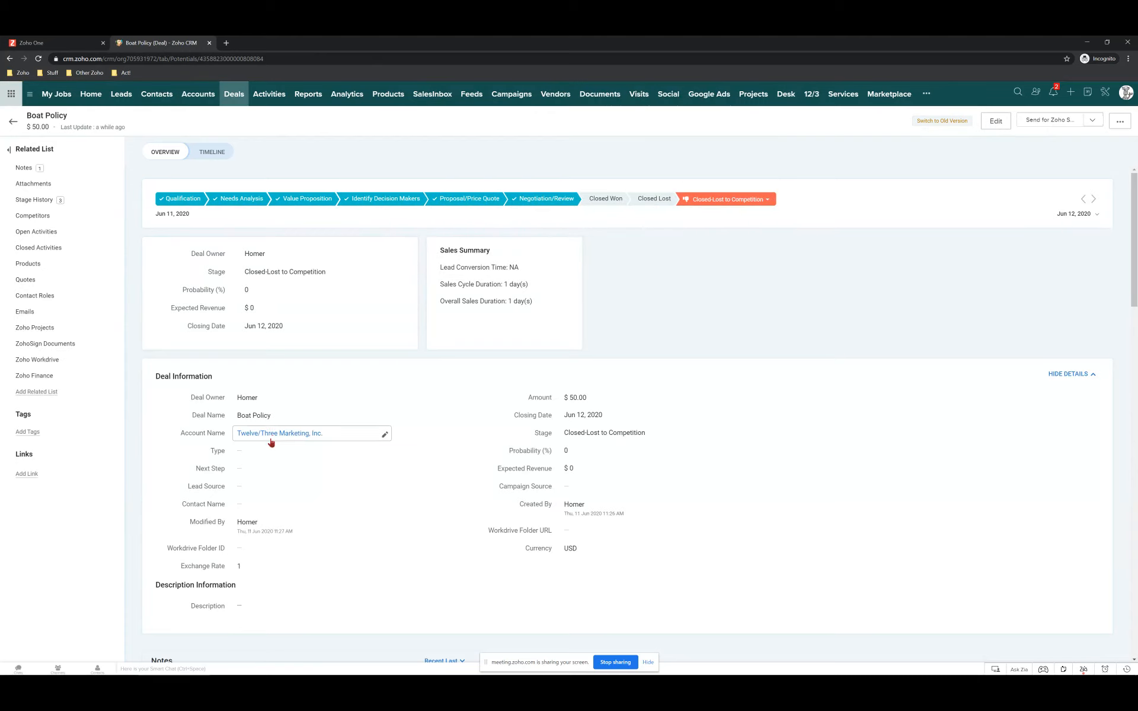
Open Twelve/Three Marketing, Inc. from the deal and check its Rating now reads Project Cancelled.
{"action": "mouse_move", "coordinate": [283, 435]}
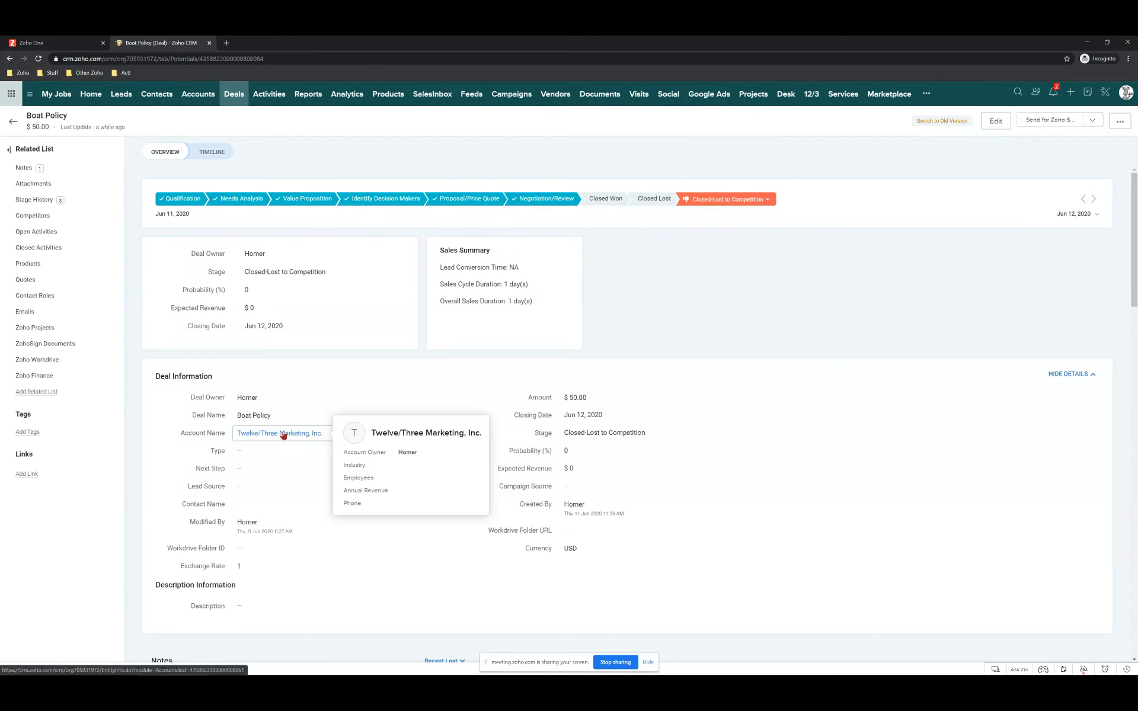
{"action": "left_click", "coordinate": [273, 434]}
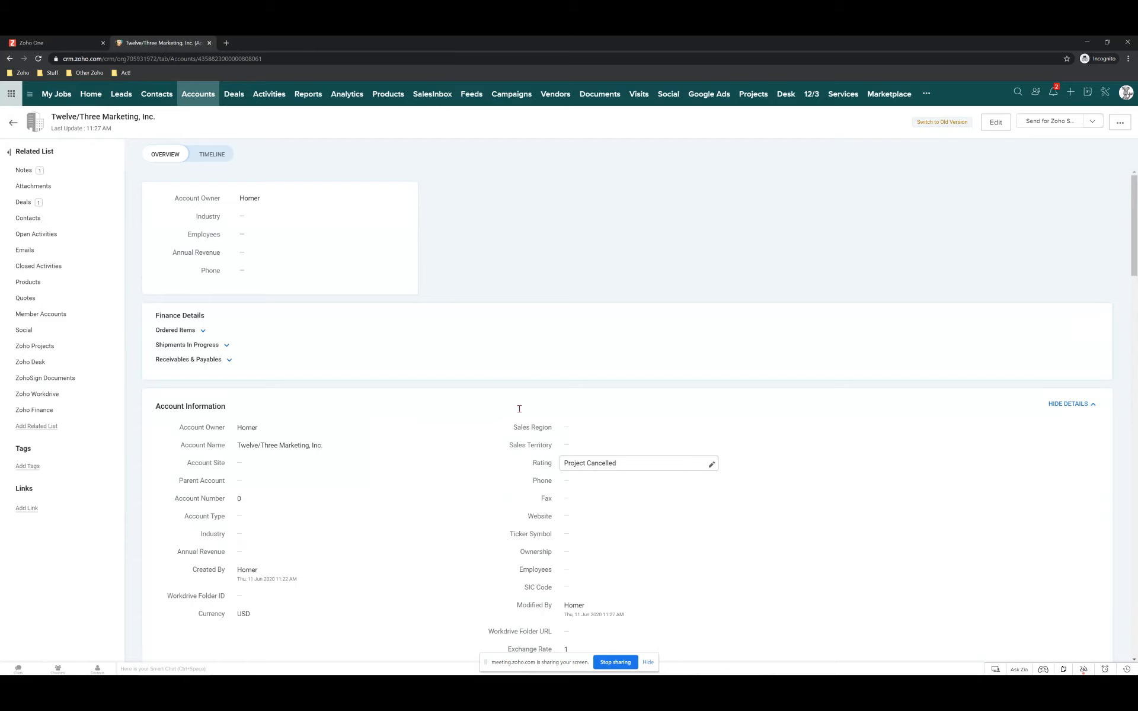
{"action": "scroll", "coordinate": [376, 500], "scroll_direction": "down", "scroll_amount": 4}
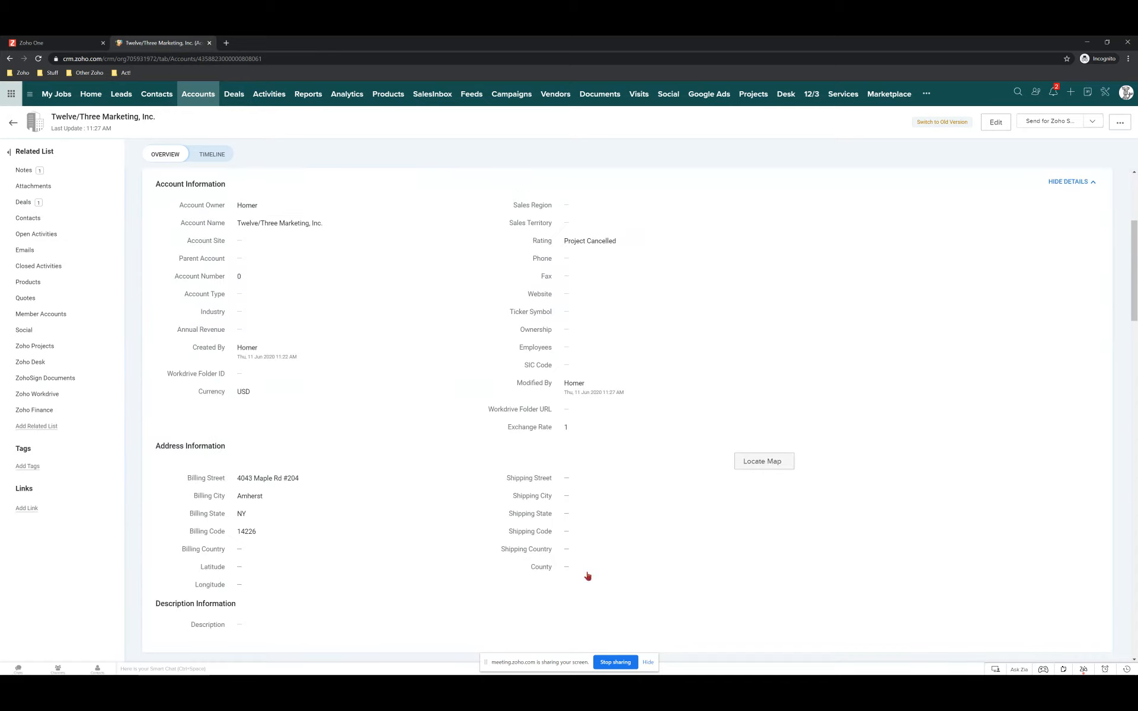
{"action": "scroll", "coordinate": [282, 432], "scroll_direction": "up", "scroll_amount": 4}
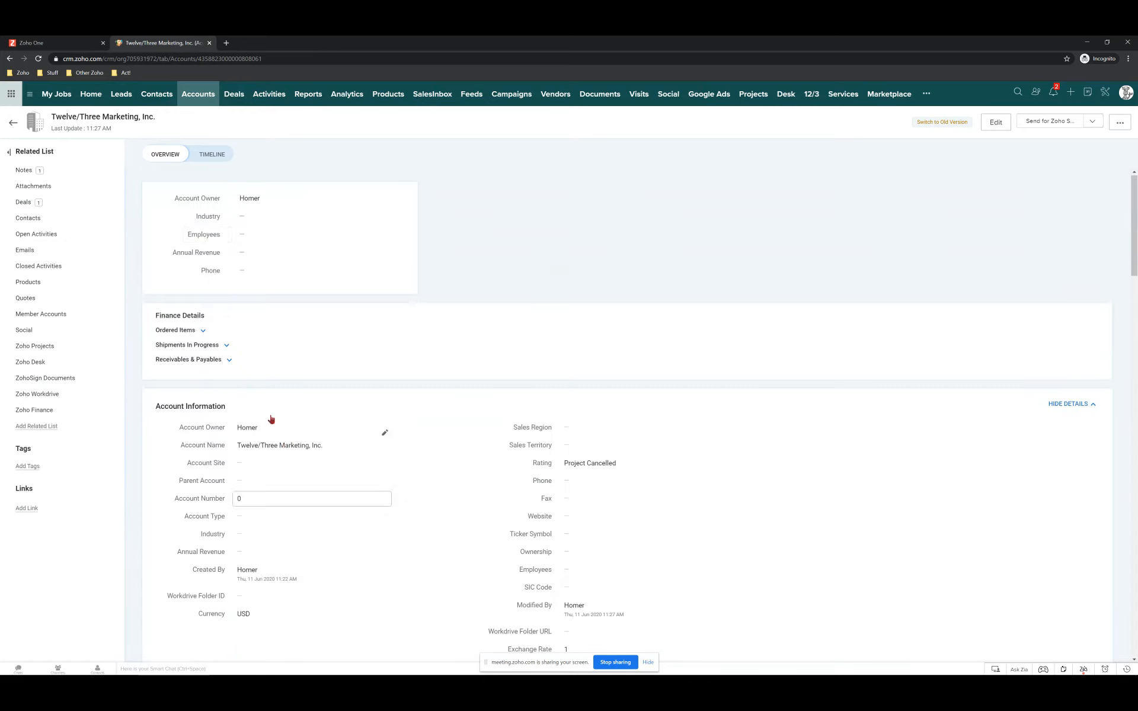
View the account's Timeline history of Rating updates, then switch to the Zoho Meeting window.
{"action": "left_click", "coordinate": [217, 155]}
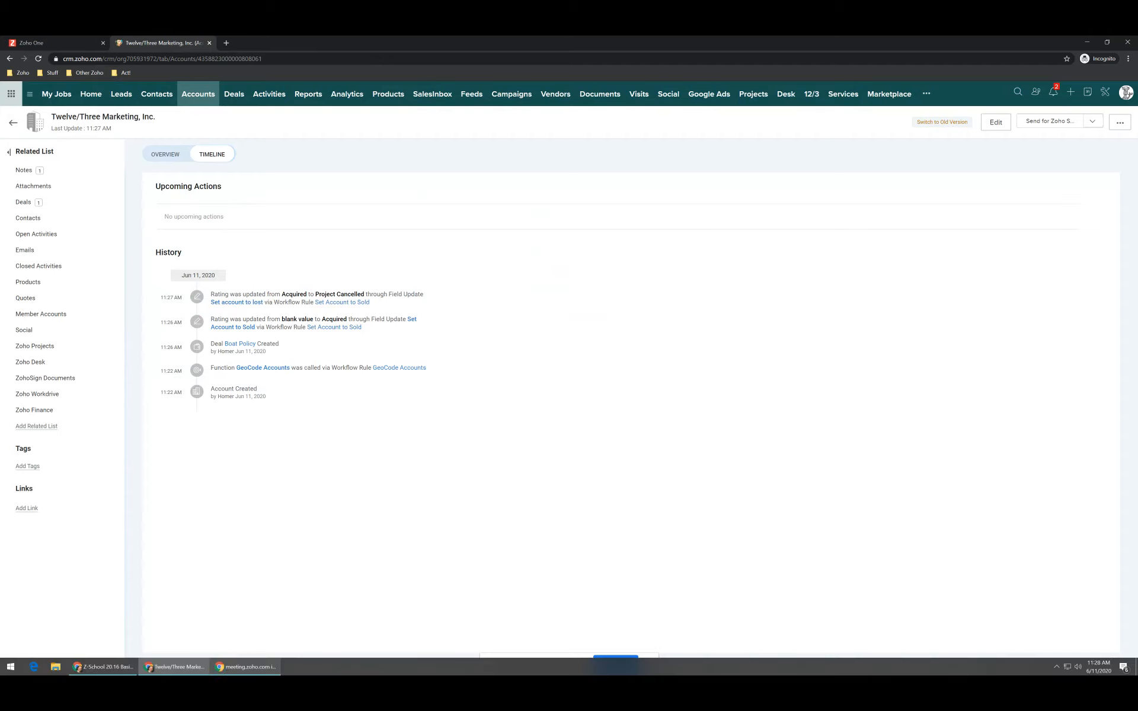
{"action": "left_click", "coordinate": [102, 666]}
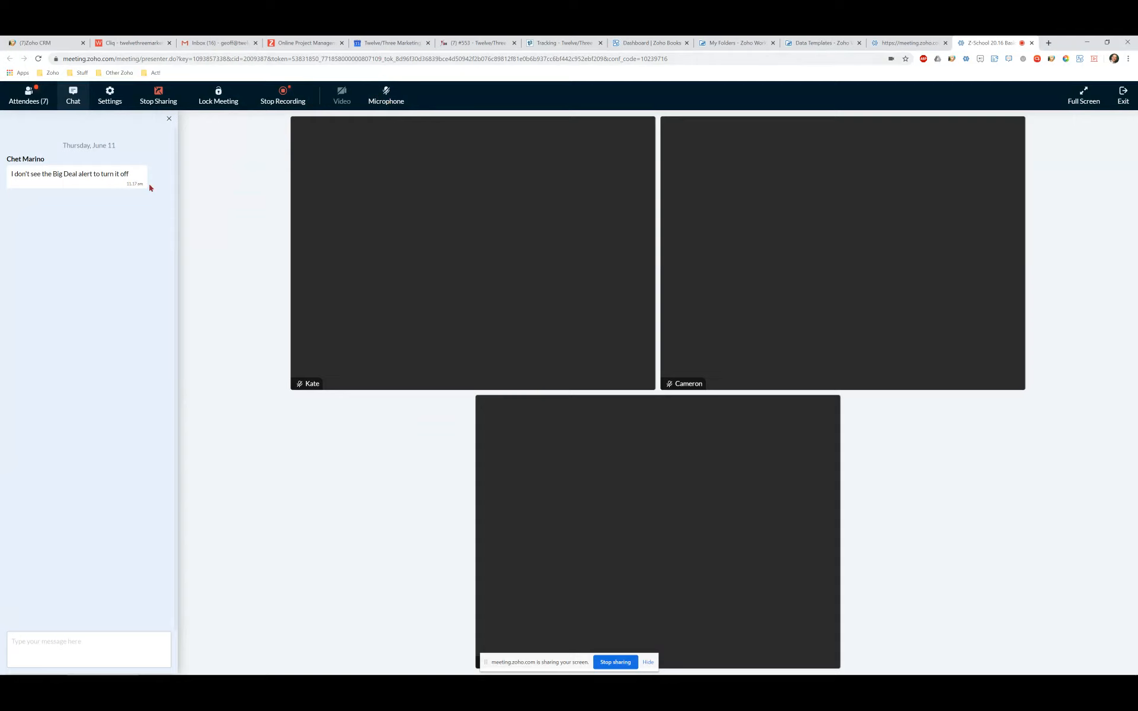
Read the chat question about turning off the Big Deal alert, then return to Zoho CRM.
{"action": "mouse_move", "coordinate": [371, 120]}
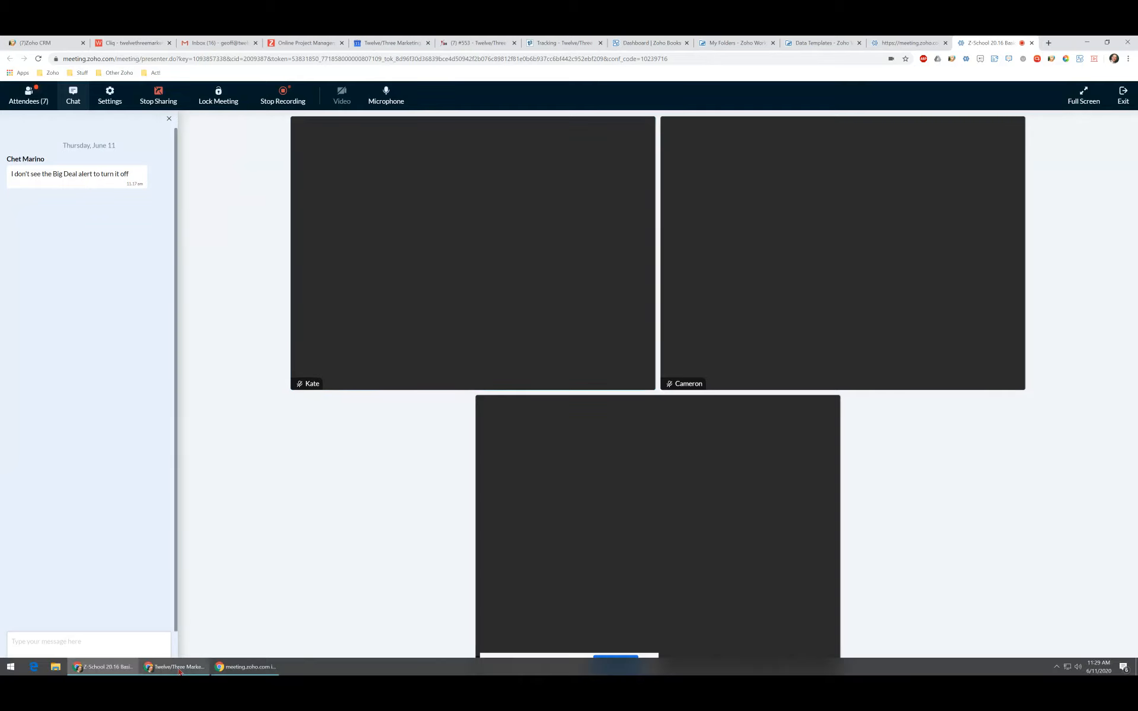
{"action": "mouse_move", "coordinate": [175, 667]}
{"action": "left_click", "coordinate": [175, 632]}
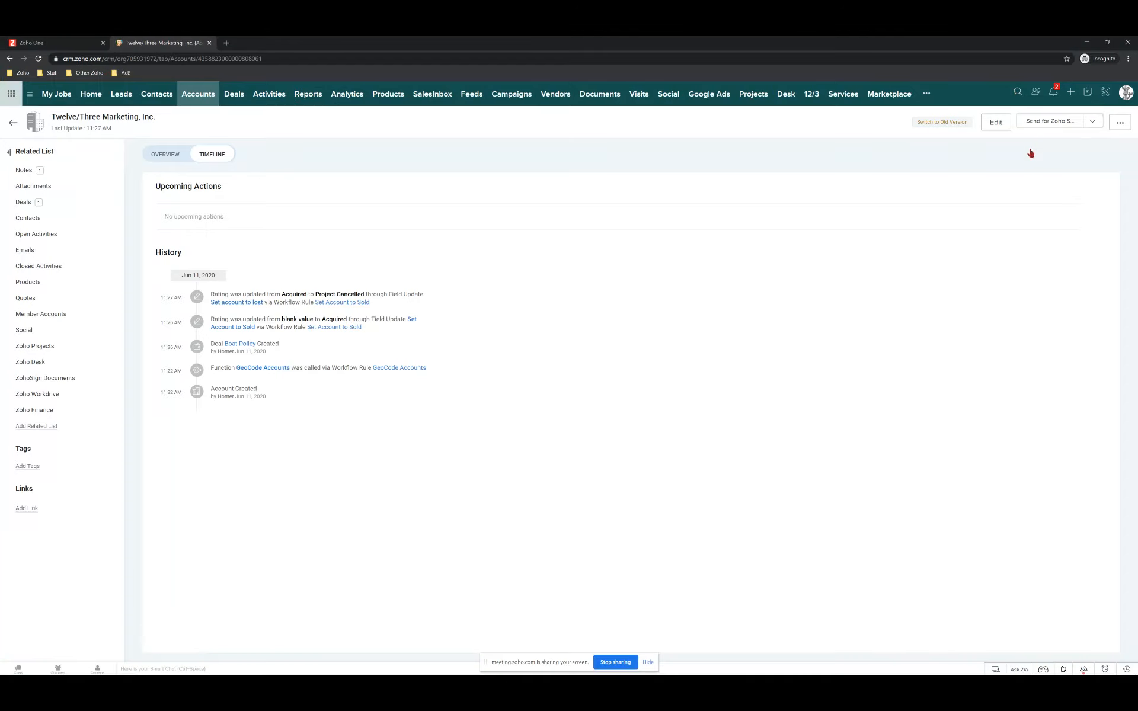
From the Setup gear, open the Automation > Workflow Rules list.
{"action": "left_click", "coordinate": [1107, 94]}
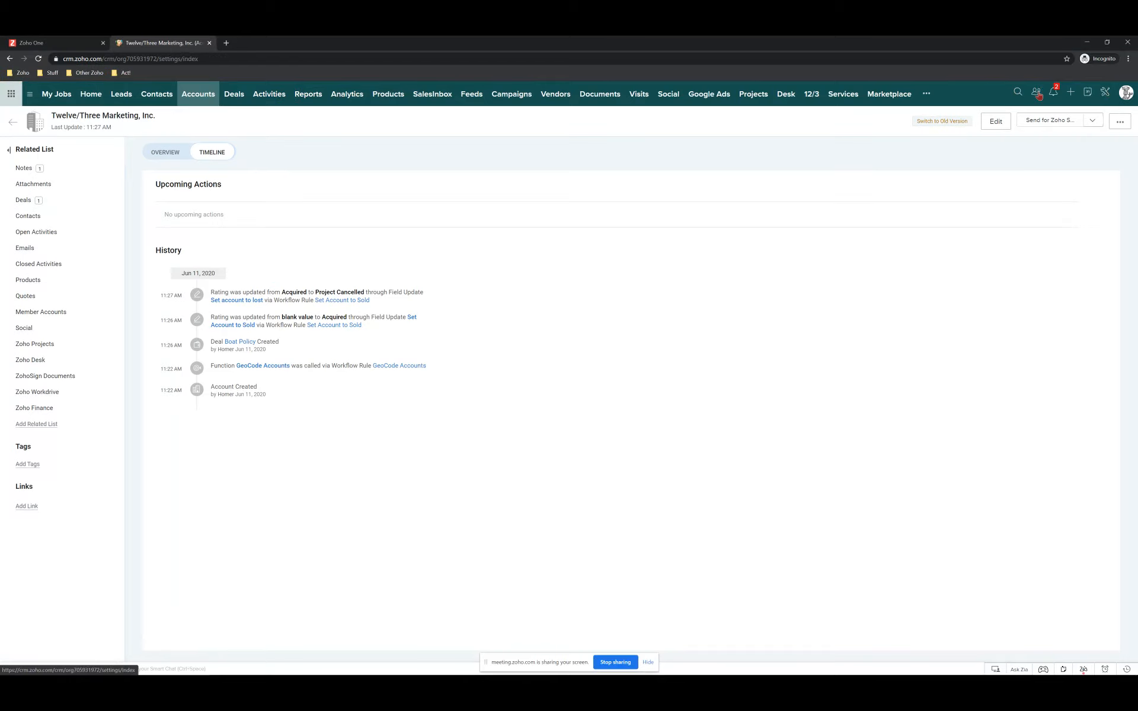
{"action": "left_click", "coordinate": [763, 202]}
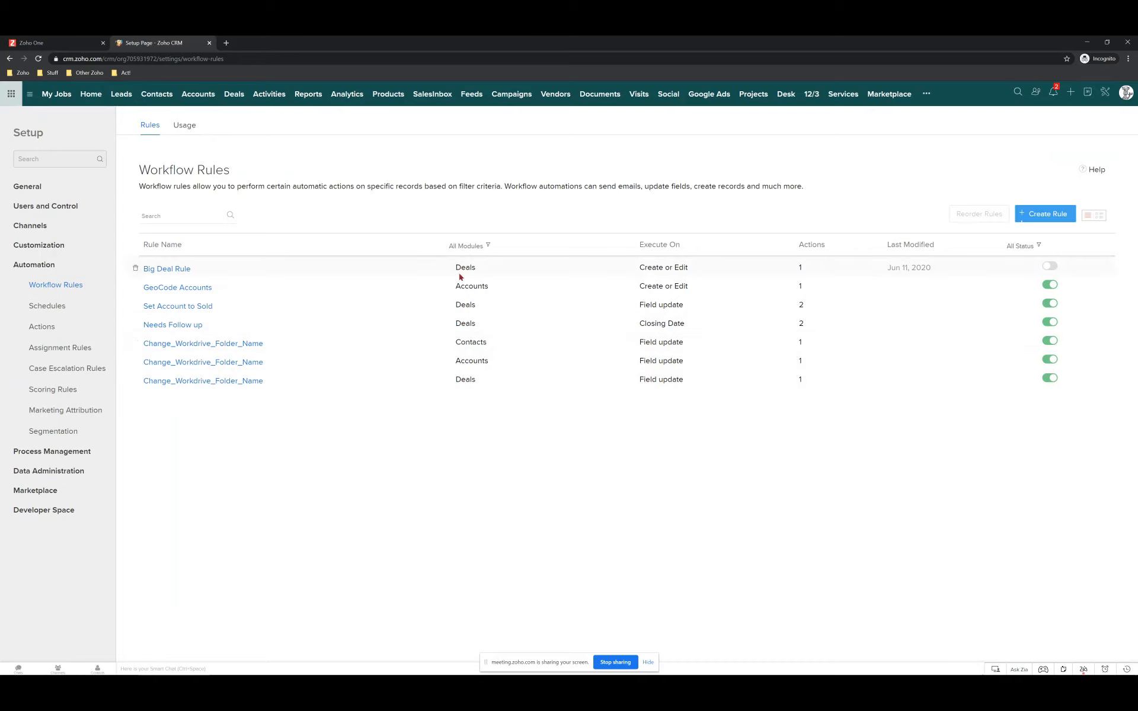
Filter the workflow rules list to the Deals module and open the Set Account to Sold rule.
{"action": "left_click", "coordinate": [489, 247]}
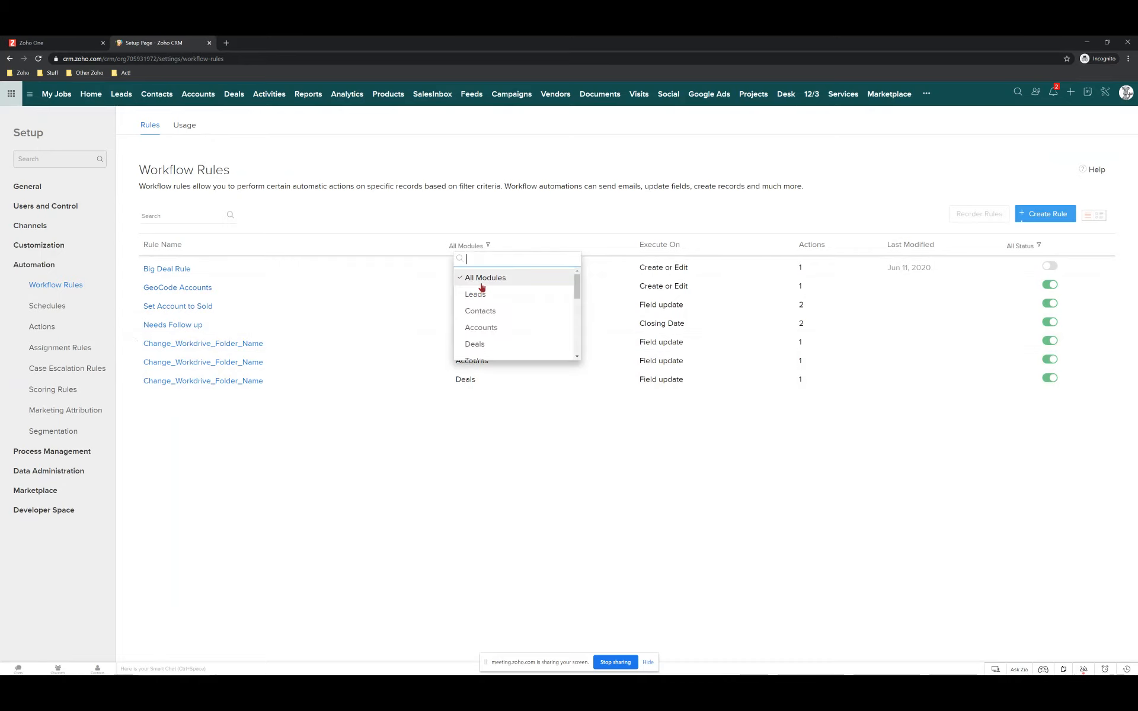
{"action": "left_click", "coordinate": [474, 345]}
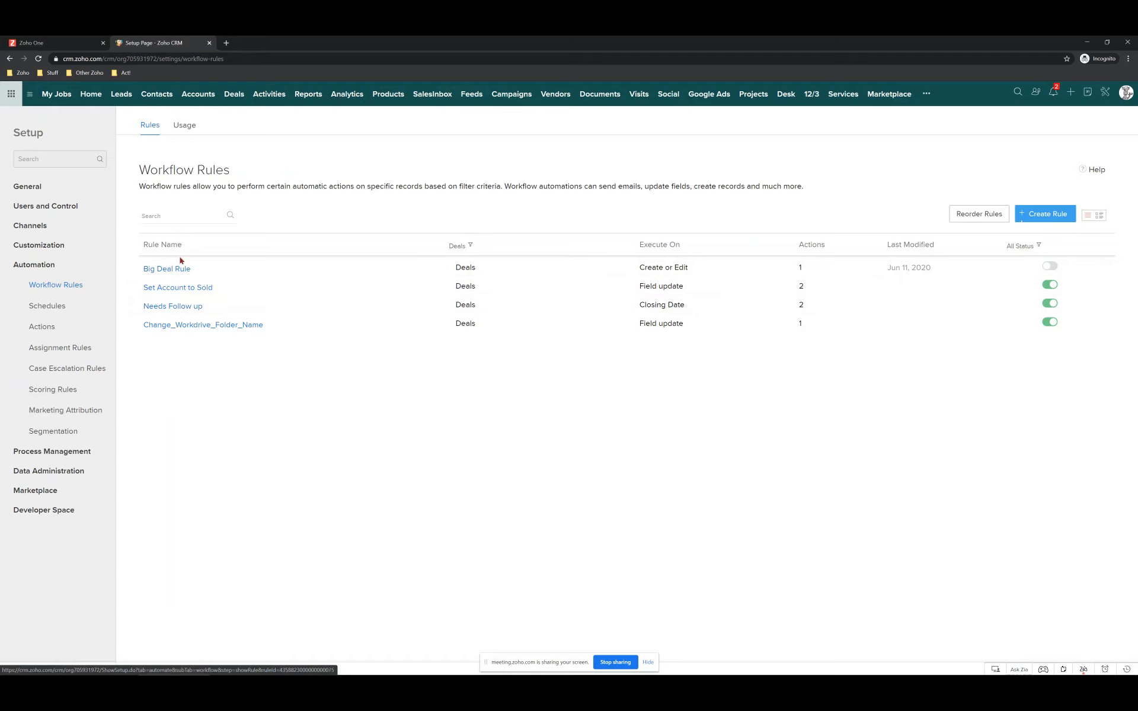
{"action": "left_click", "coordinate": [164, 288]}
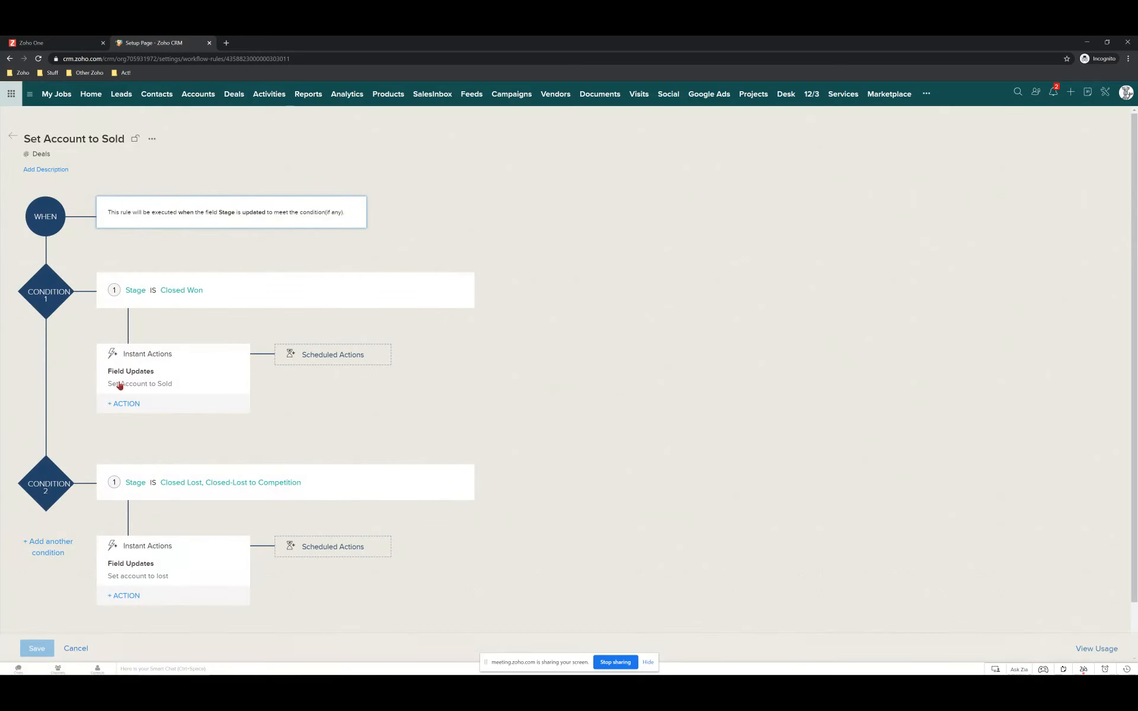
Add a scheduled action under the Stage is Closed Won condition, executing after 15 minutes.
{"action": "left_click", "coordinate": [332, 355]}
{"action": "left_click", "coordinate": [328, 371]}
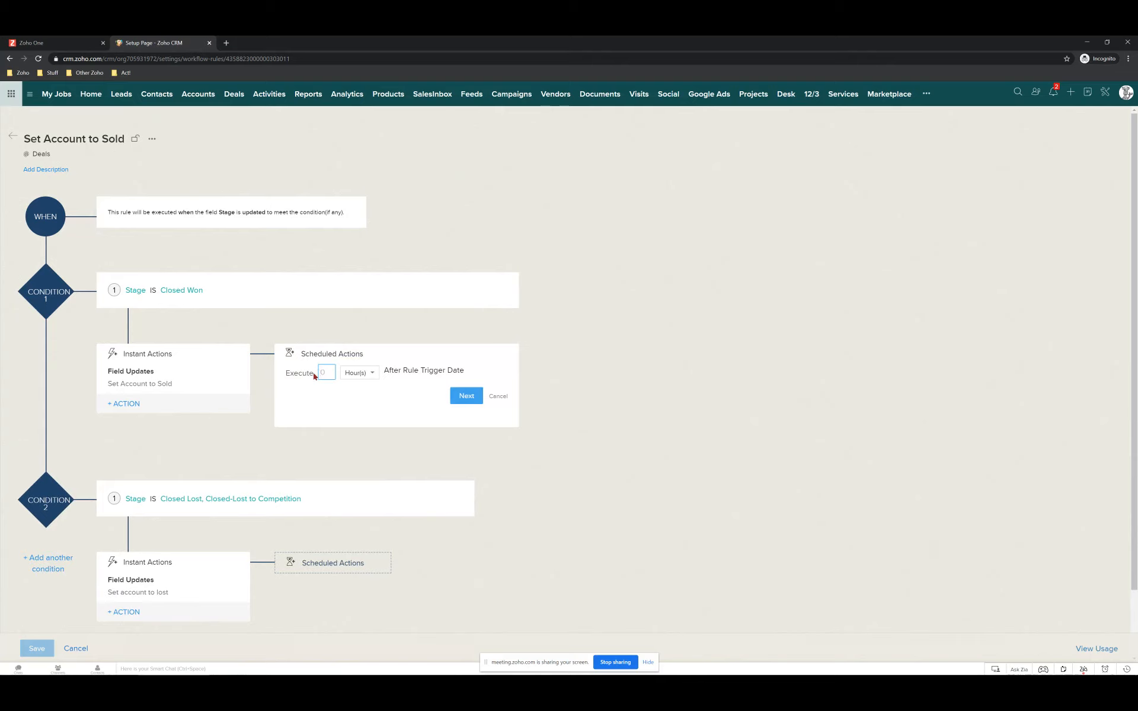
{"action": "type", "text": "5"}
{"action": "left_click", "coordinate": [356, 374]}
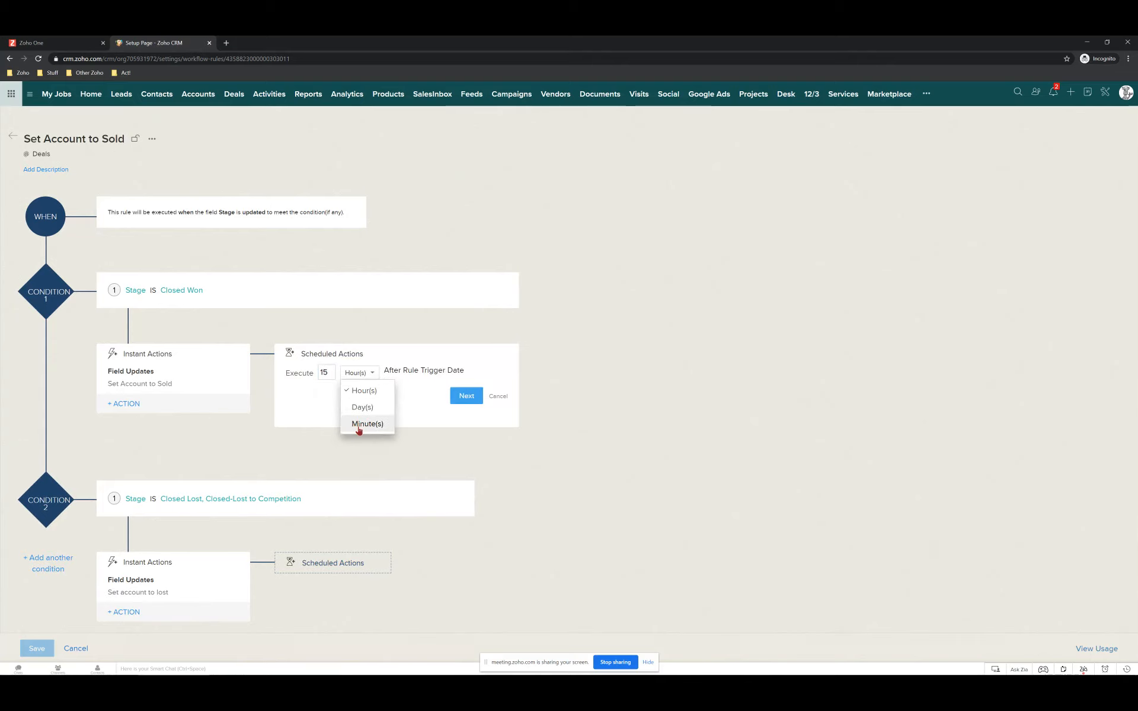
{"action": "left_click", "coordinate": [358, 424]}
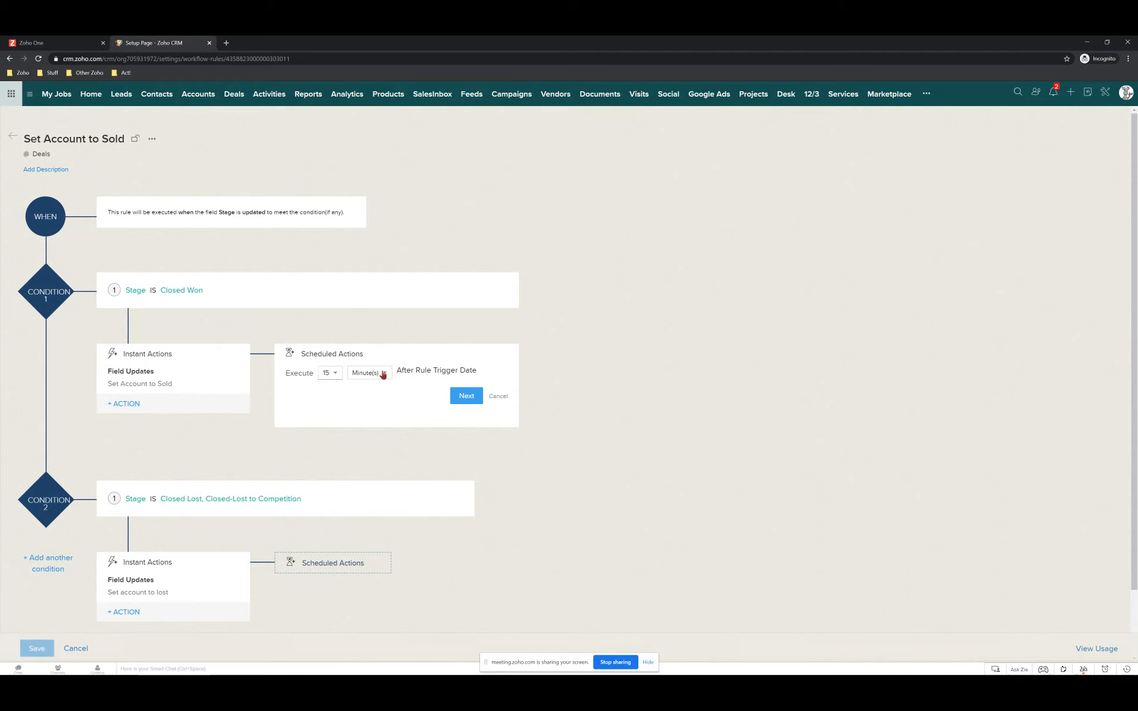
Bring the meeting.zoho.com window back to the front to view attendee chat messages.
{"action": "mouse_move", "coordinate": [191, 381]}
{"action": "left_click", "coordinate": [104, 667]}
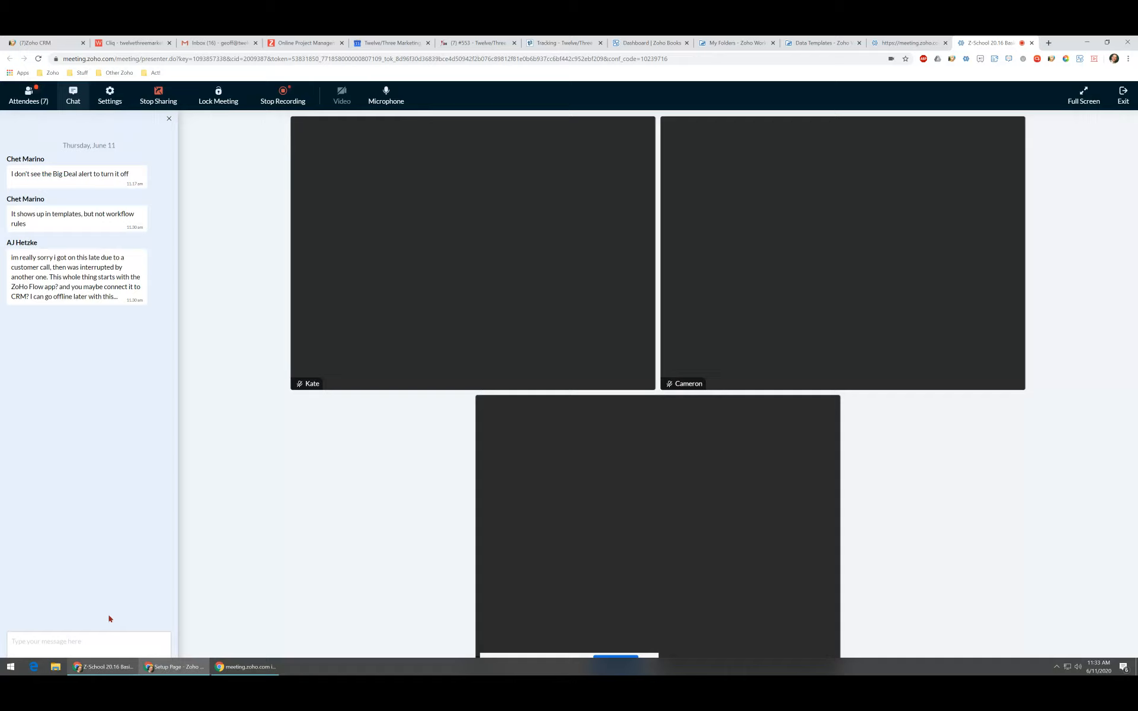